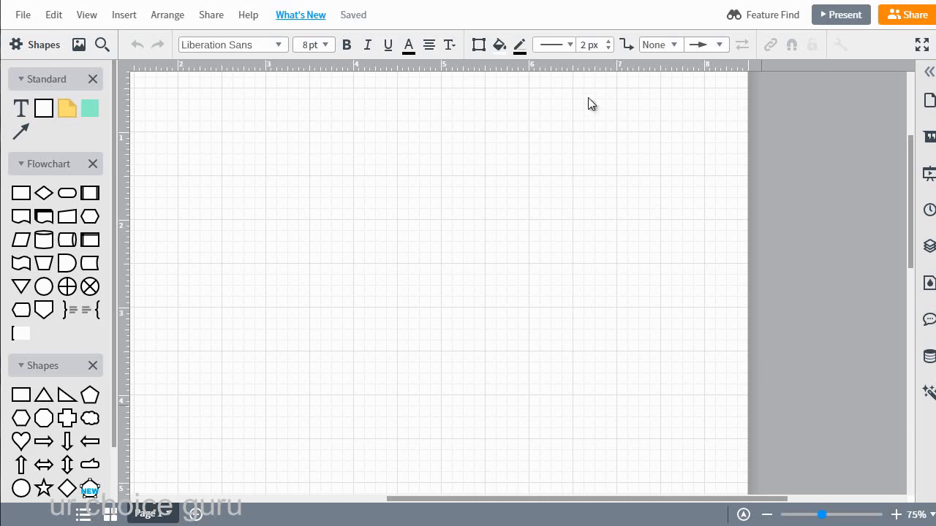
Step: Place a standard square block about 1 in wide in the upper right part of the page and label it "Website"
mouse_move(44, 109)
drag(45, 110, 506, 239)
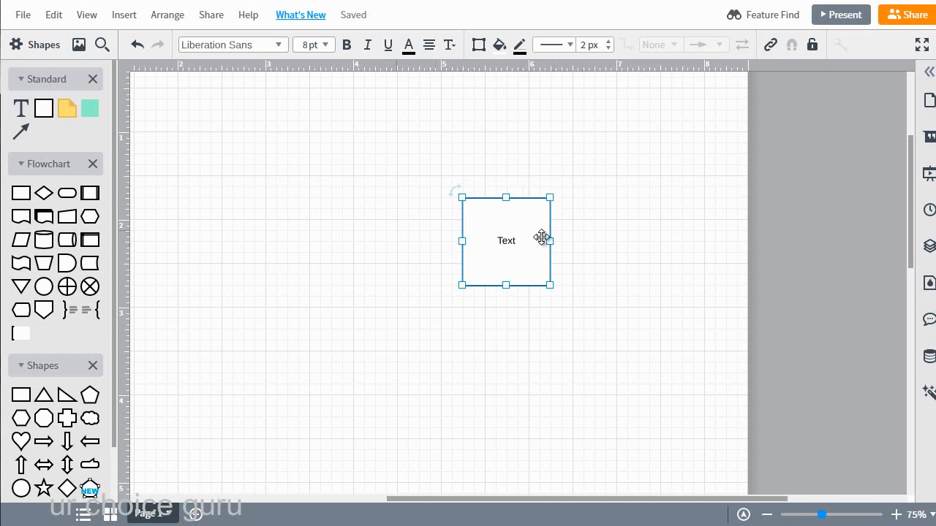
drag(522, 232, 644, 160)
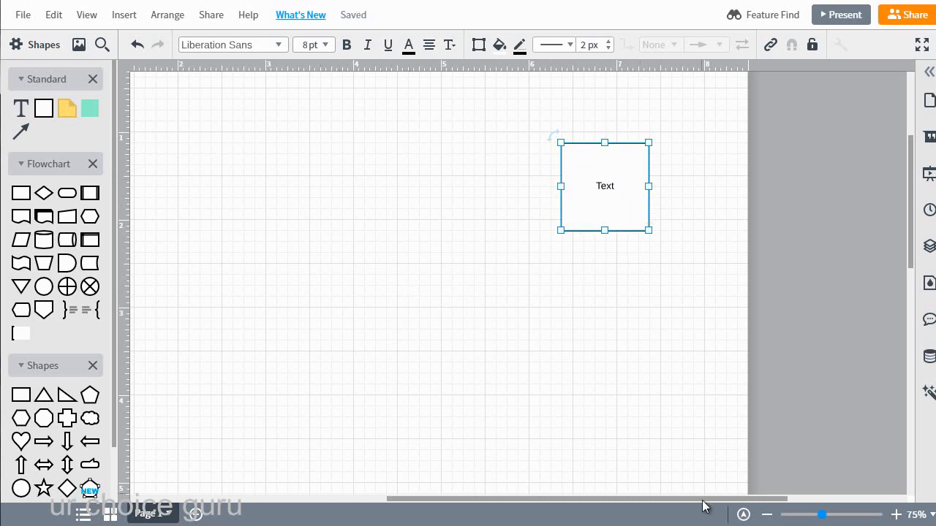
drag(703, 499, 653, 495)
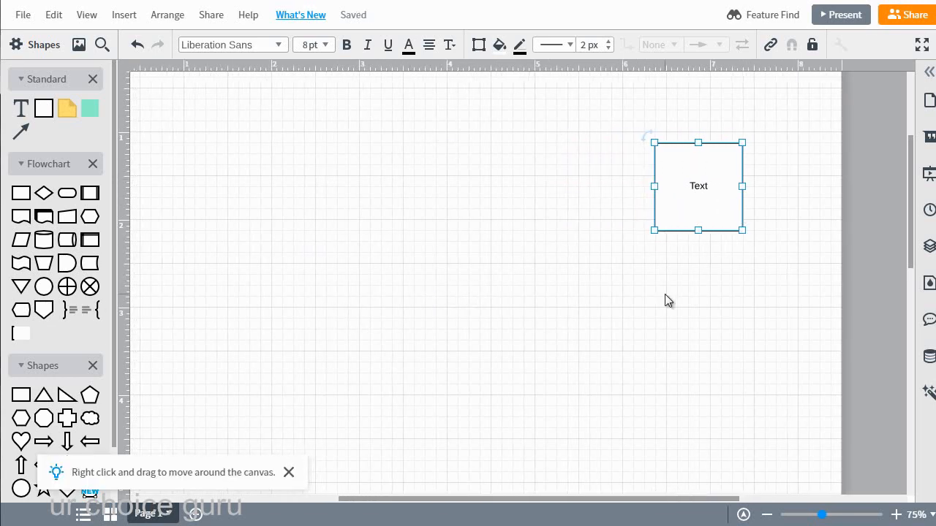
drag(704, 163, 716, 213)
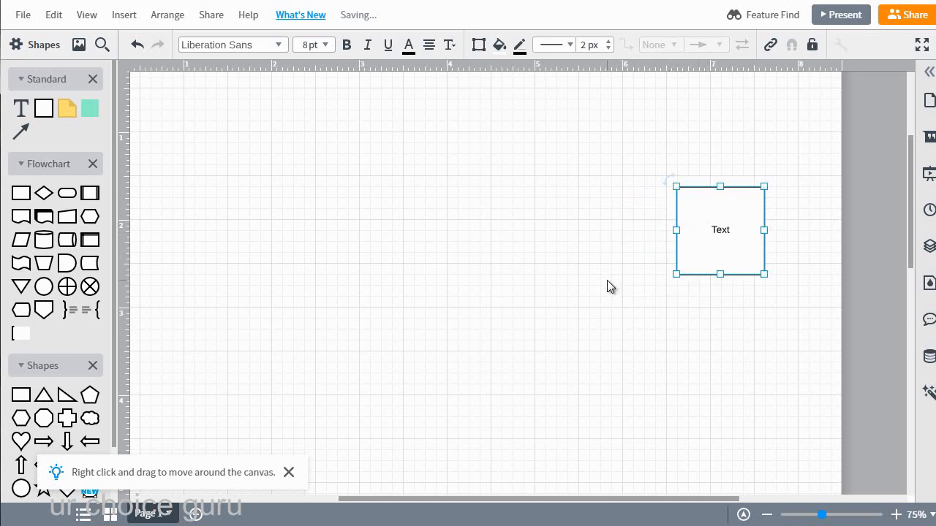
drag(706, 244, 651, 247)
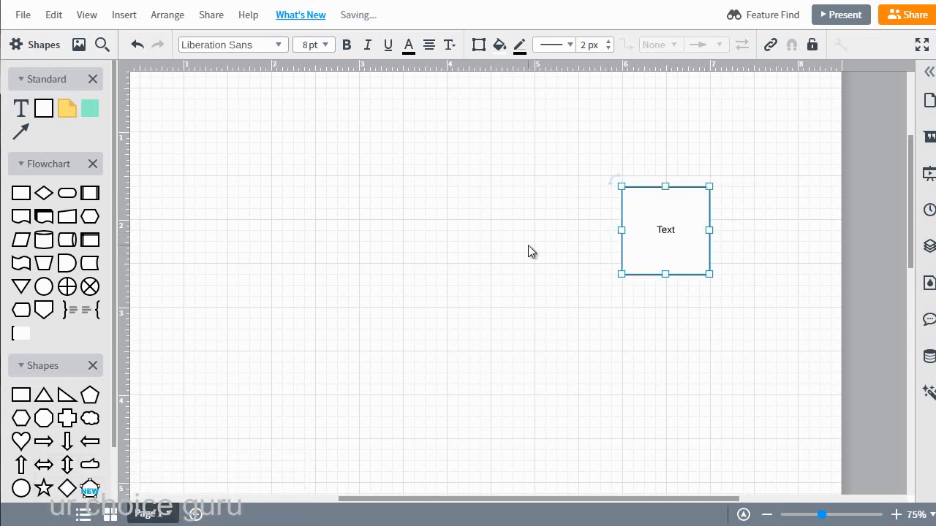
double_click(669, 232)
text(Website)
click(677, 351)
Step: Duplicate the Website block to its left at the same height and label the copy "Product 1"
click(675, 236)
drag(648, 222, 510, 230)
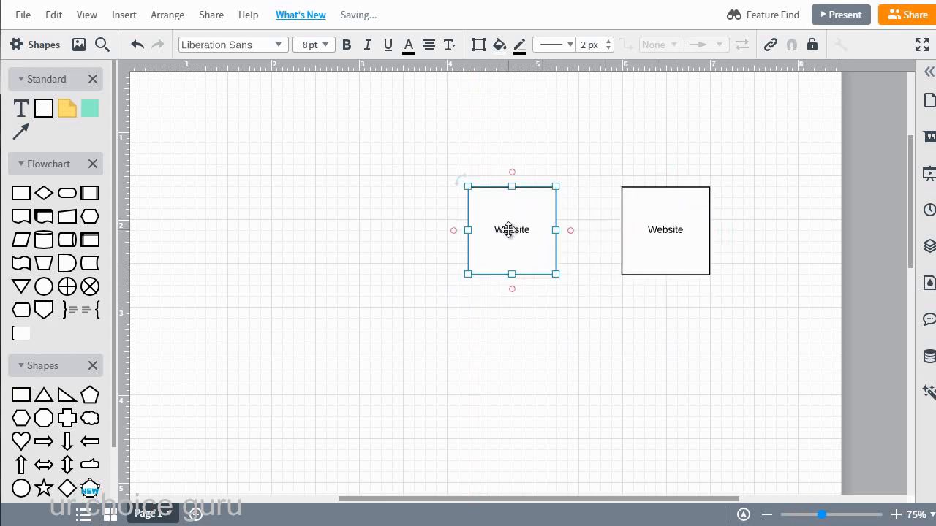
double_click(509, 230)
text(Product)
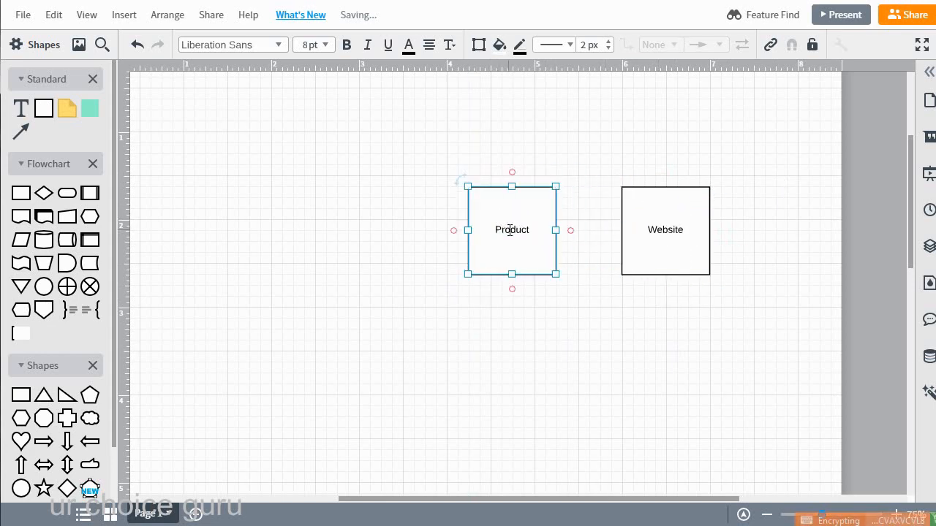
text( 1)
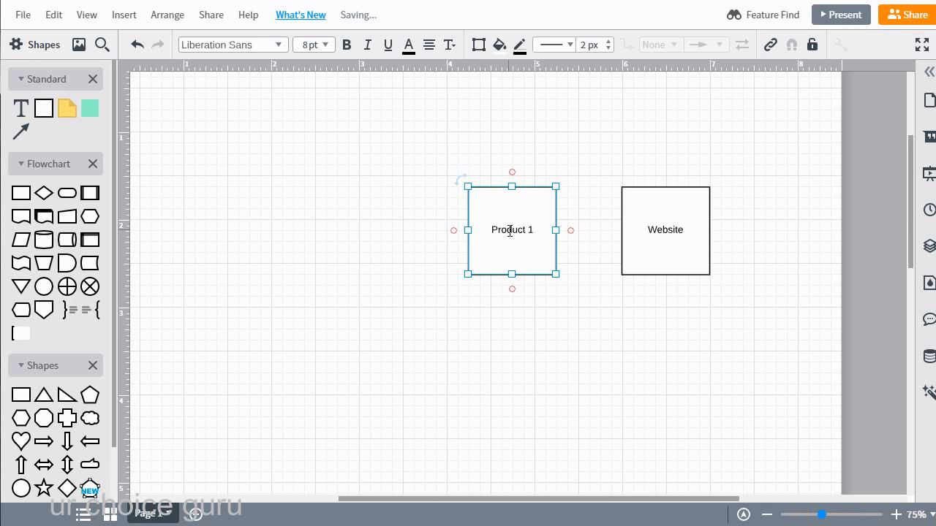
click(520, 294)
Step: Duplicate the Product 1 block directly below itself and label the copy "Product 2"
click(518, 253)
drag(518, 253, 516, 373)
double_click(532, 363)
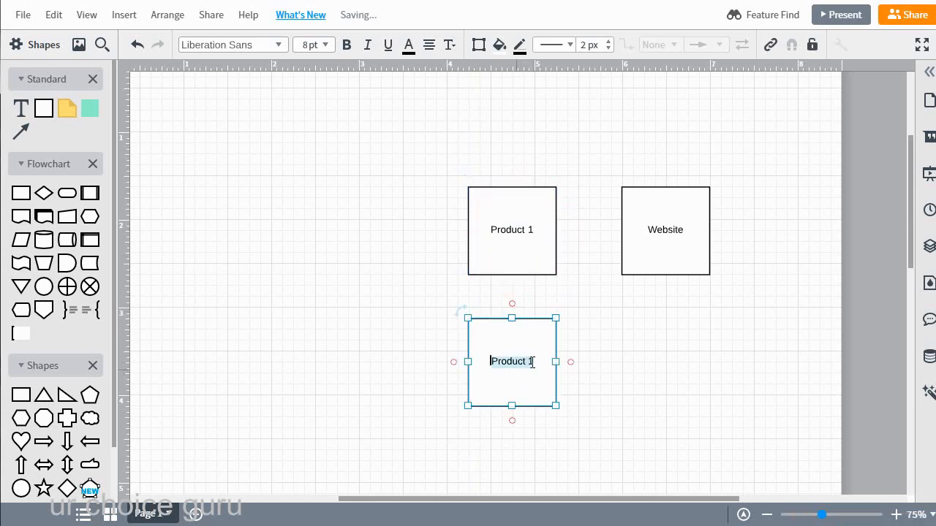
click(541, 361)
key(BackSpace)
text(2)
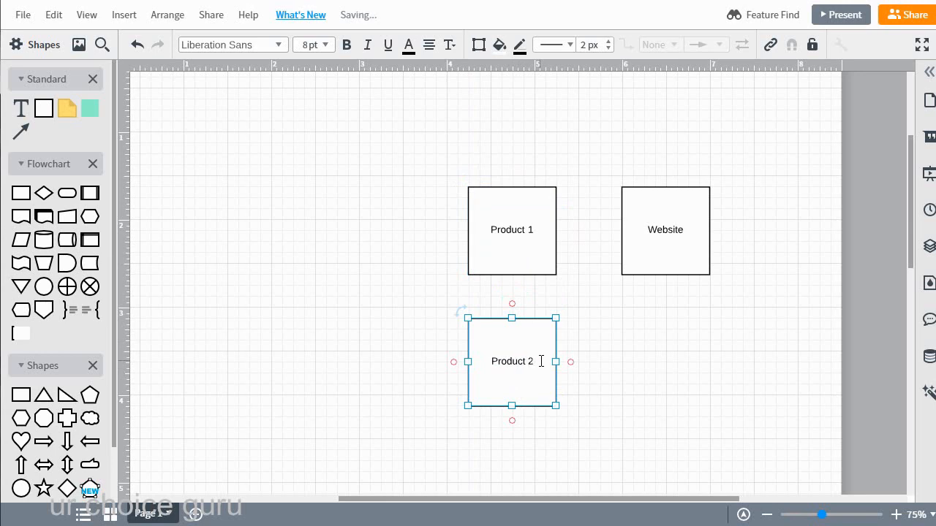
click(612, 351)
Step: Stack the Website block directly above Product 1 and move Product 2 up slightly to even the column's spacing
click(670, 250)
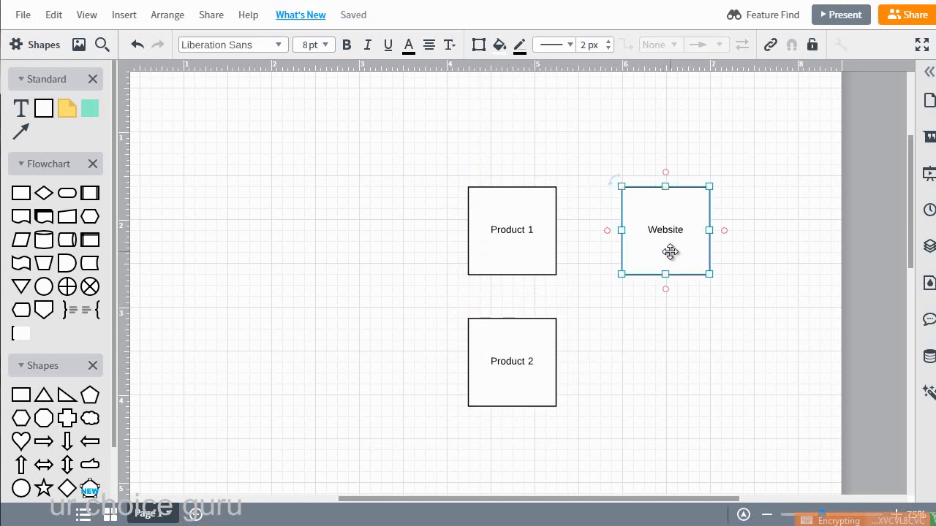
click(622, 306)
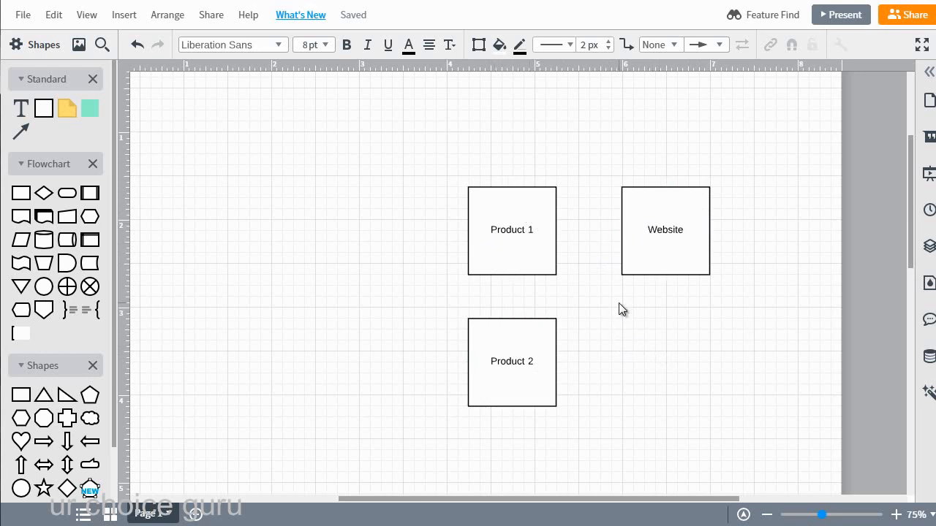
scroll(619, 311, up, 2)
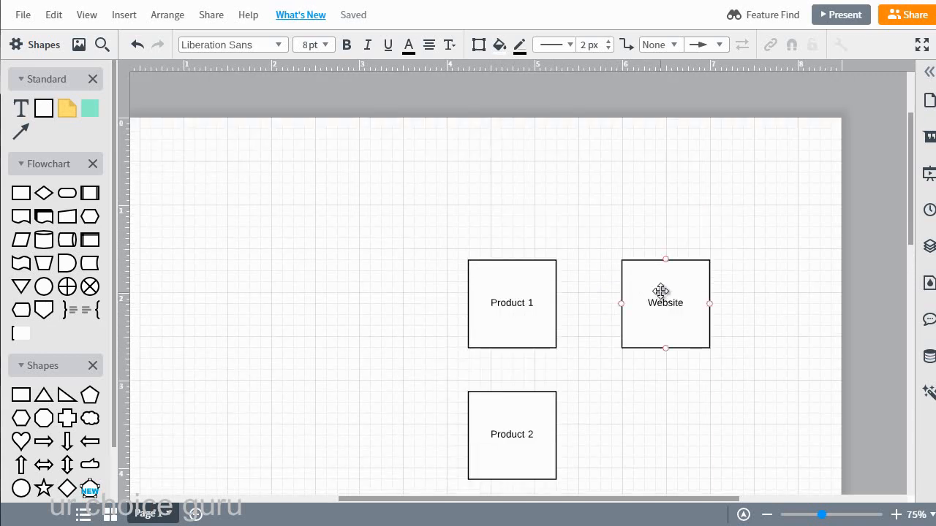
drag(662, 293, 502, 177)
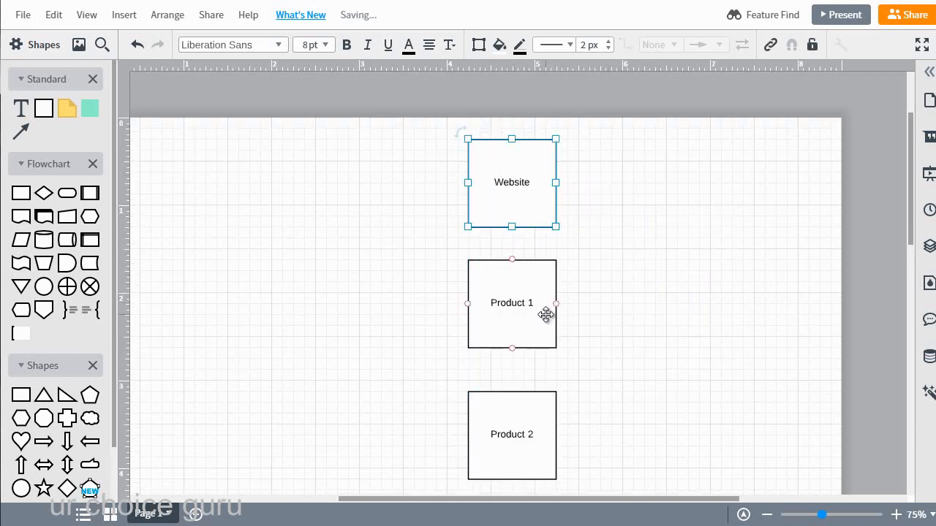
scroll(546, 314, down, 2)
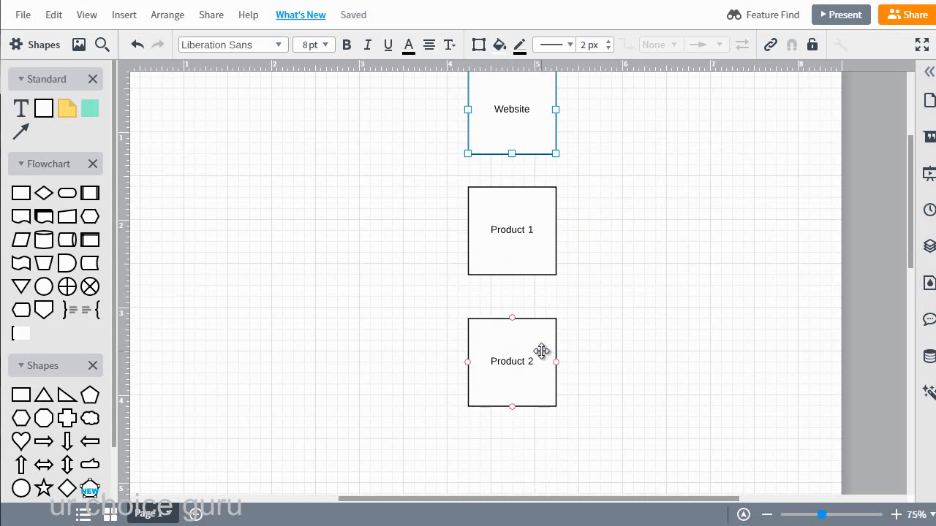
drag(543, 350, 547, 330)
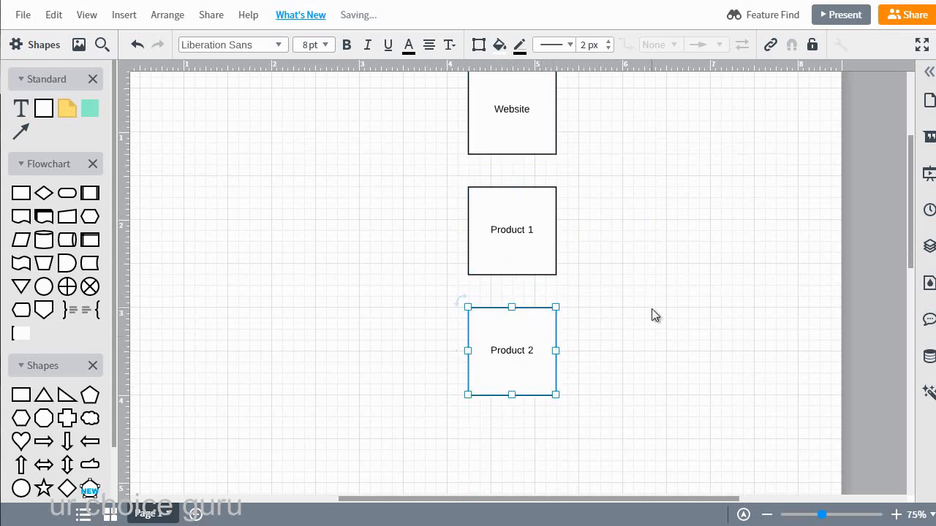
scroll(652, 313, up, 2)
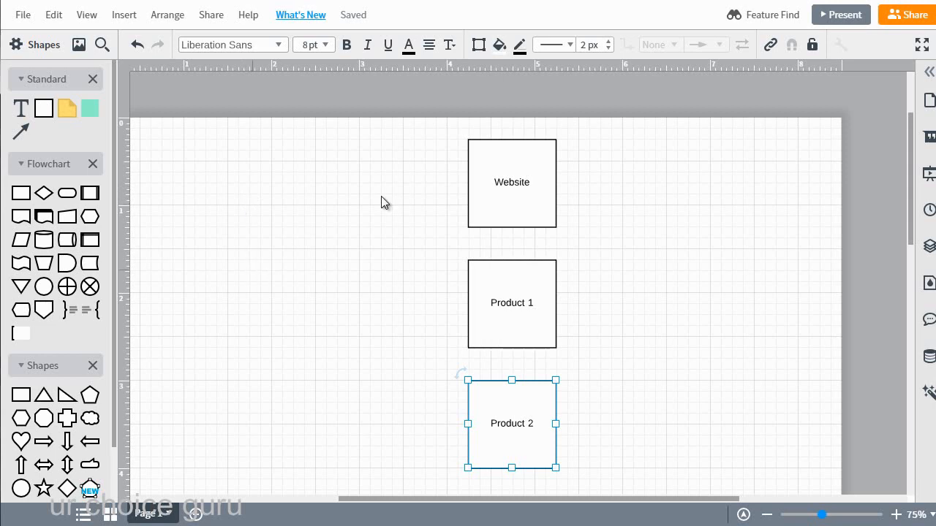
click(526, 182)
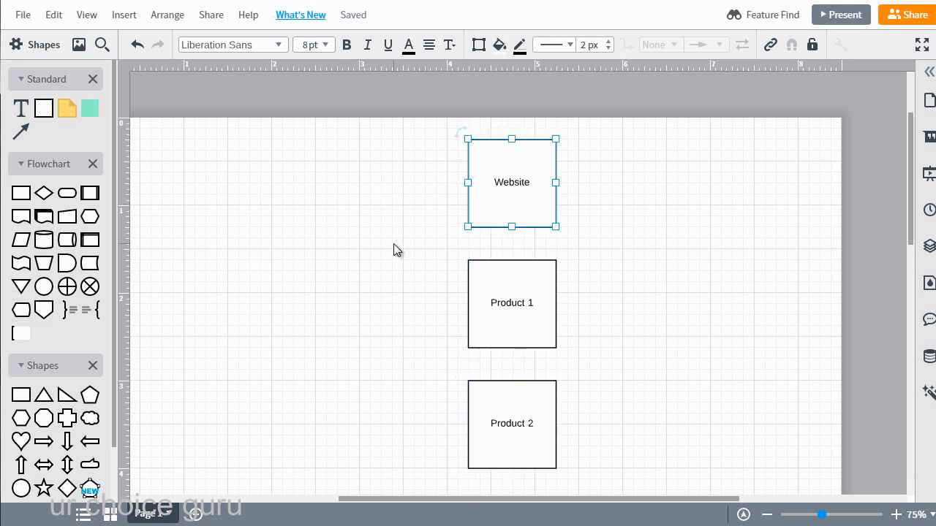
click(276, 284)
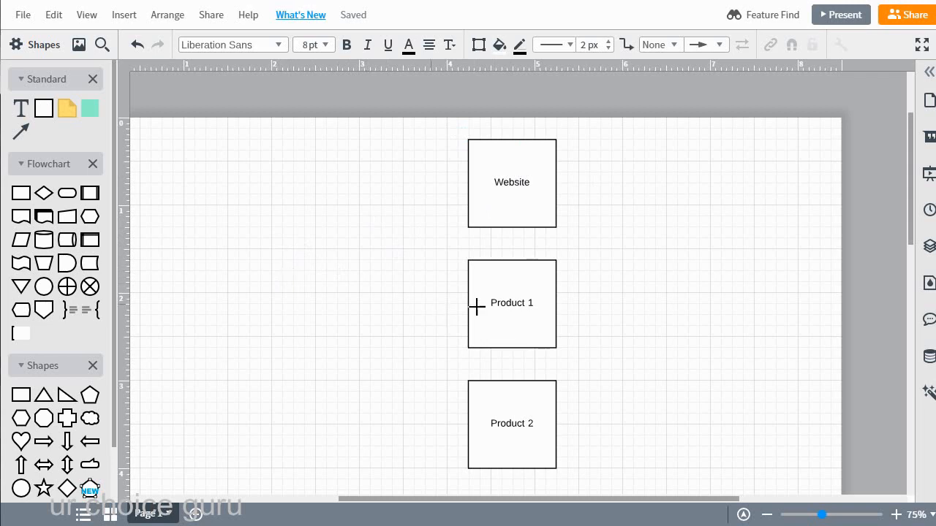
click(510, 303)
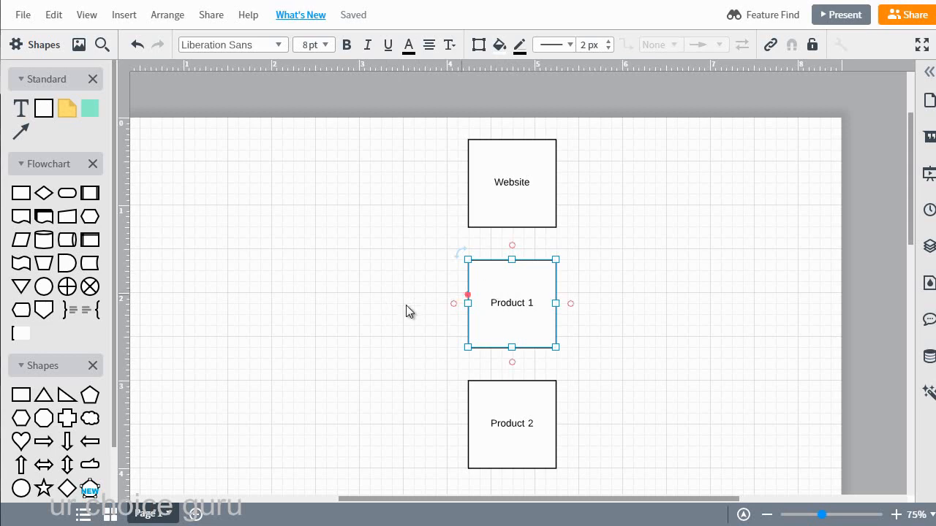
click(547, 417)
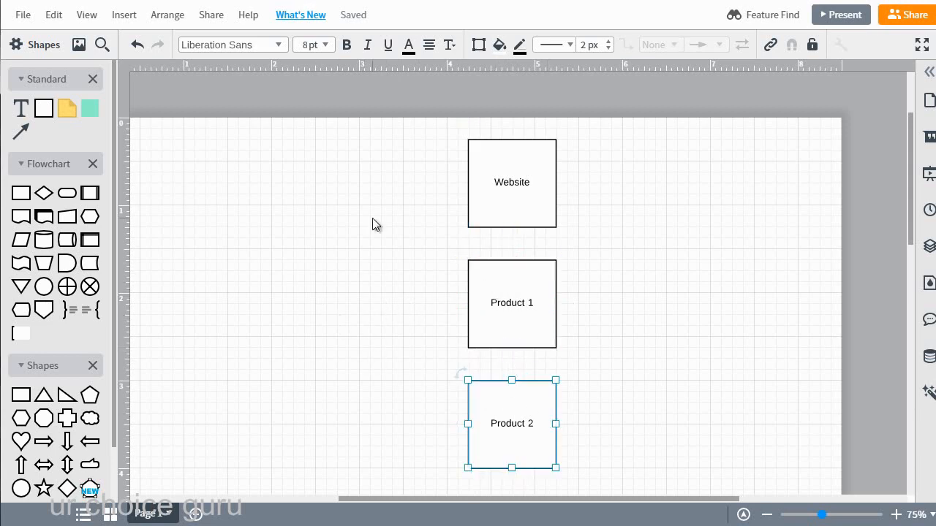
Step: Move the Website, Product 1 and Product 2 blocks together to the right edge of the page
drag(441, 159, 587, 361)
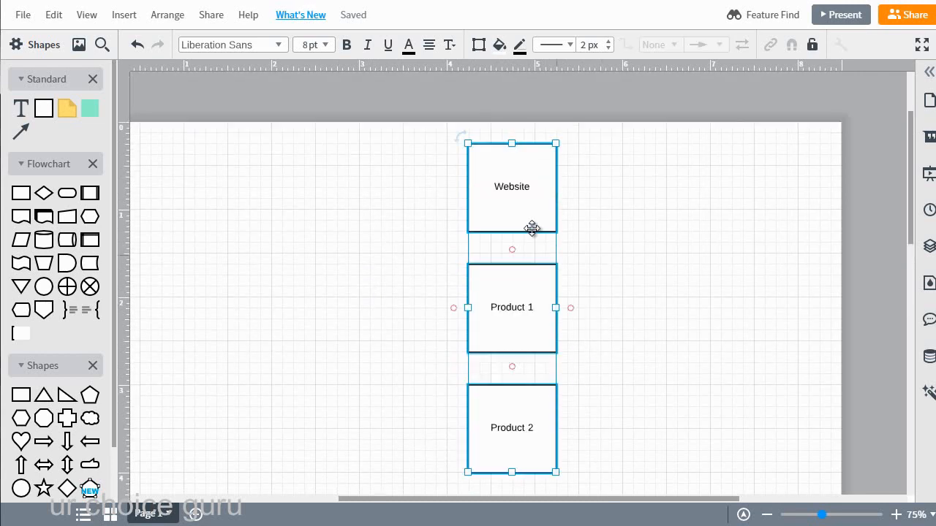
drag(516, 183, 768, 194)
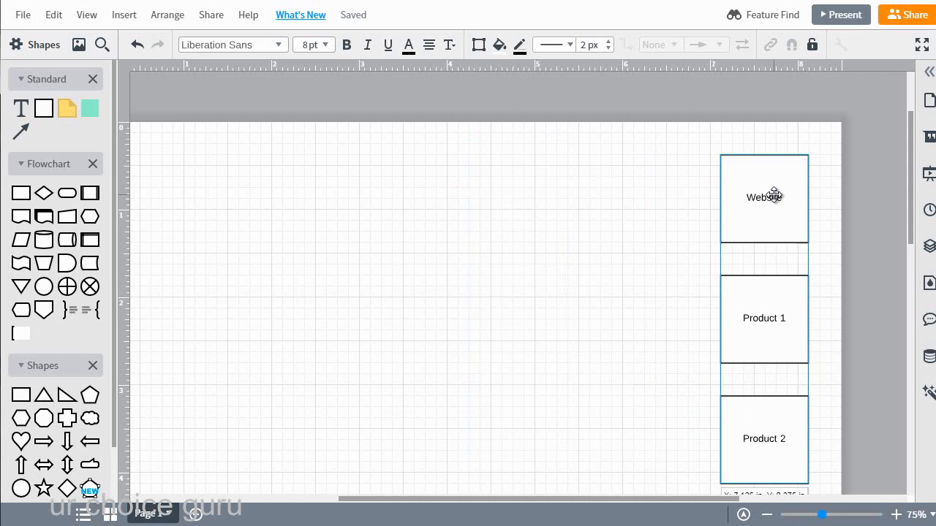
click(606, 222)
scroll(607, 222, down, 2)
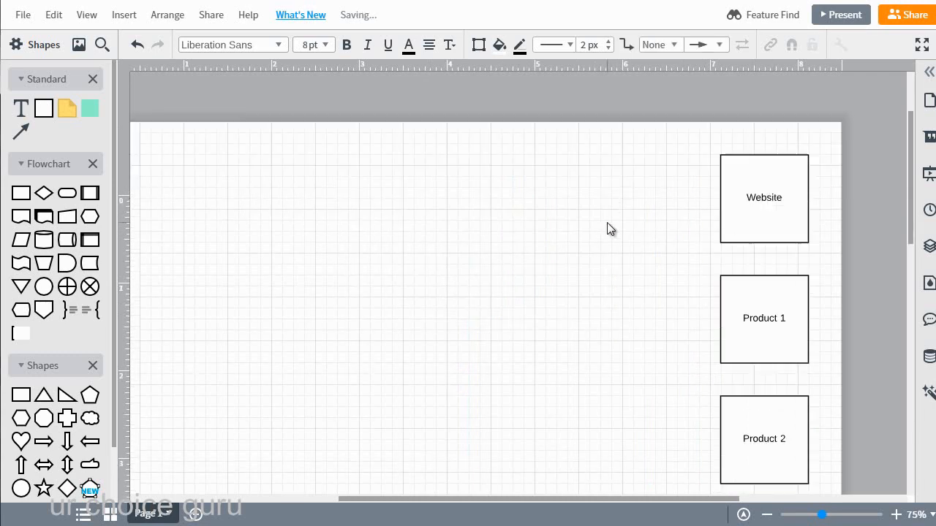
Step: Delete the Product 2 block and move Product 1 down to leave a 0.5 in gap below Website
click(763, 412)
key(Delete)
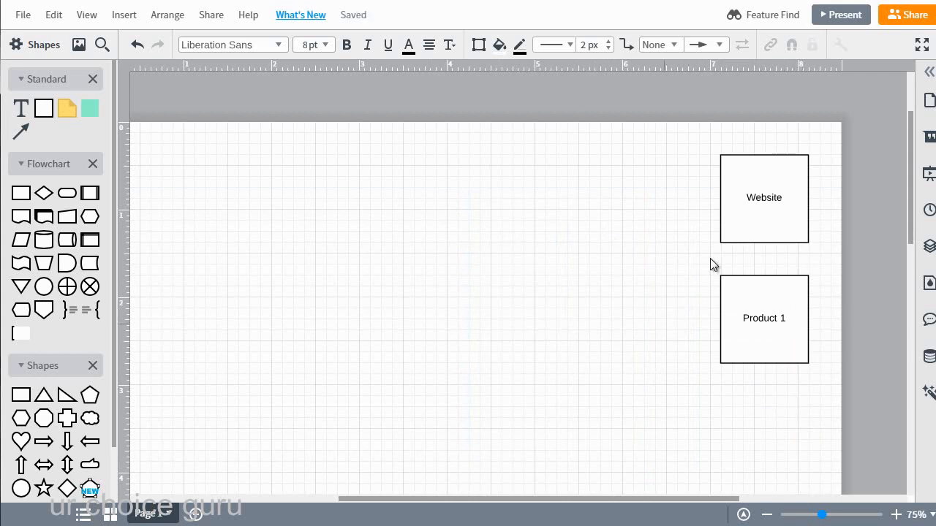
click(787, 220)
drag(779, 320, 777, 329)
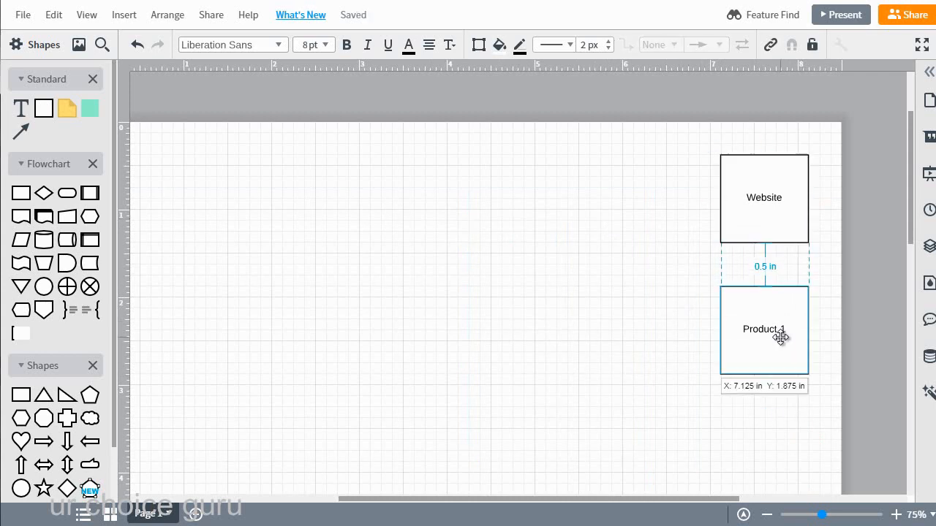
click(549, 303)
Step: Duplicate the Website block, place the copy left of the Website and Product 1 column, and label it "ChatBot"
click(753, 194)
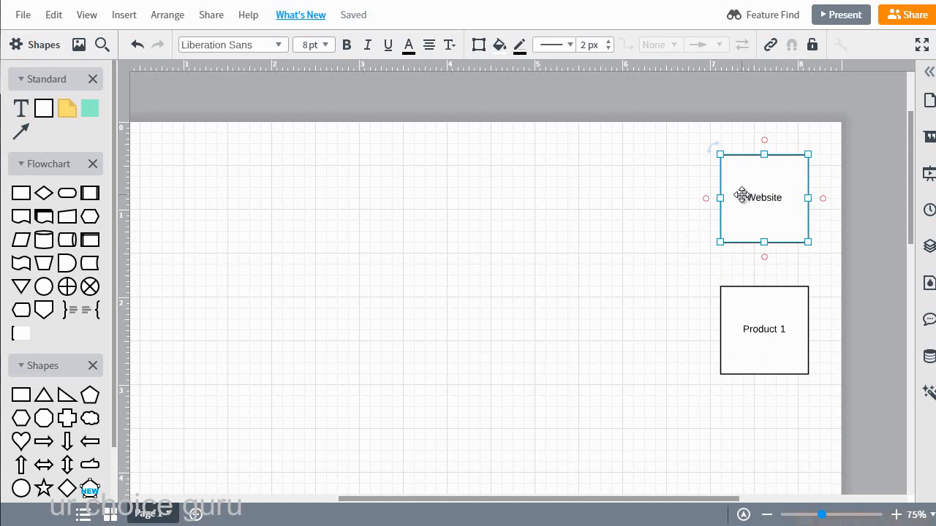
key(ctrl+d)
drag(746, 203, 487, 263)
double_click(494, 264)
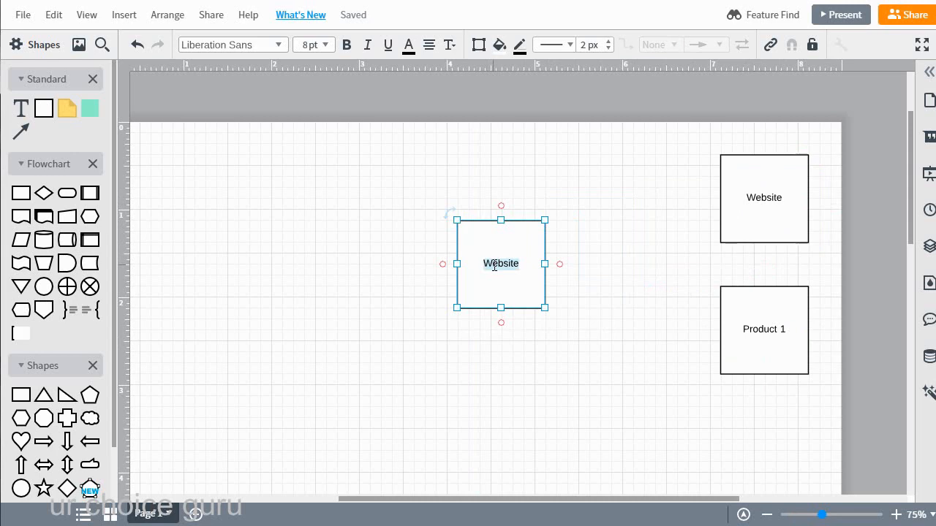
text(Chal)
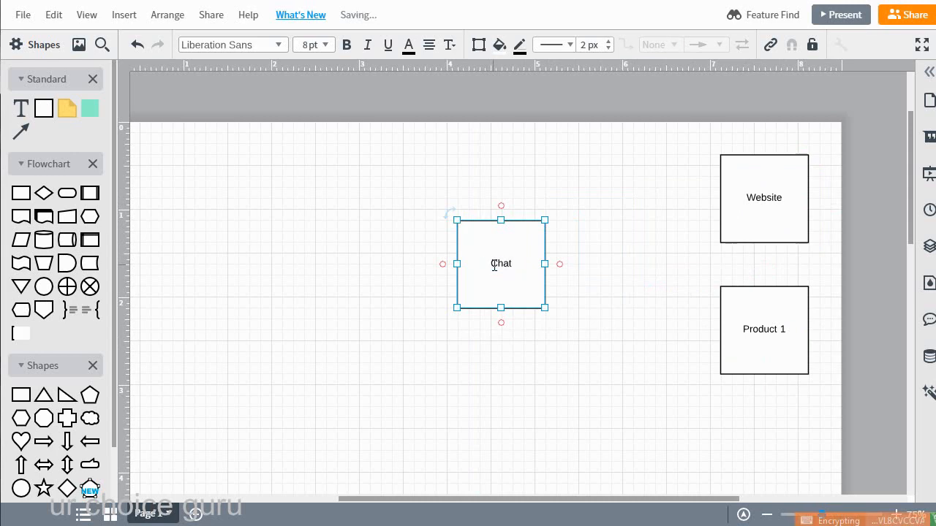
text(Bot)
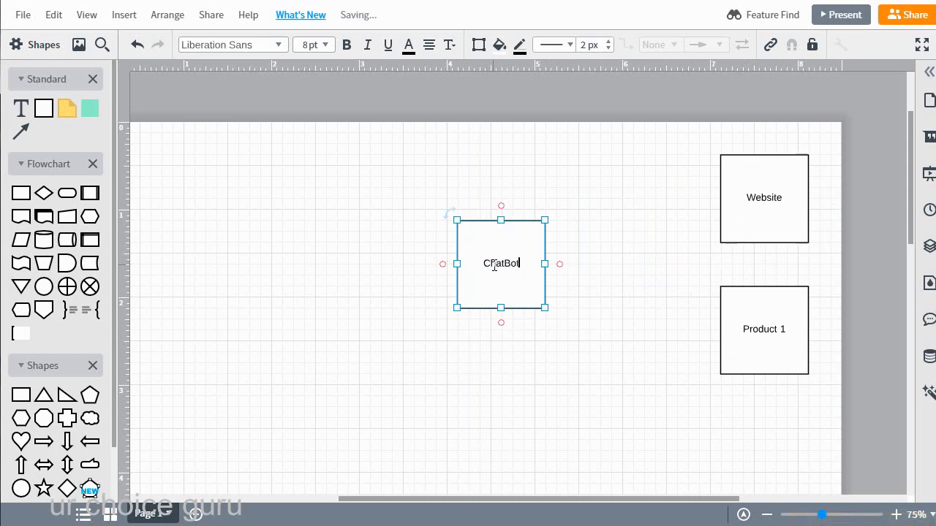
Step: Duplicate the ChatBot block to its left at the same height and label the copy "Prospect or Customer"
drag(500, 283, 456, 266)
key(ctrl+d)
double_click(455, 265)
text(pro)
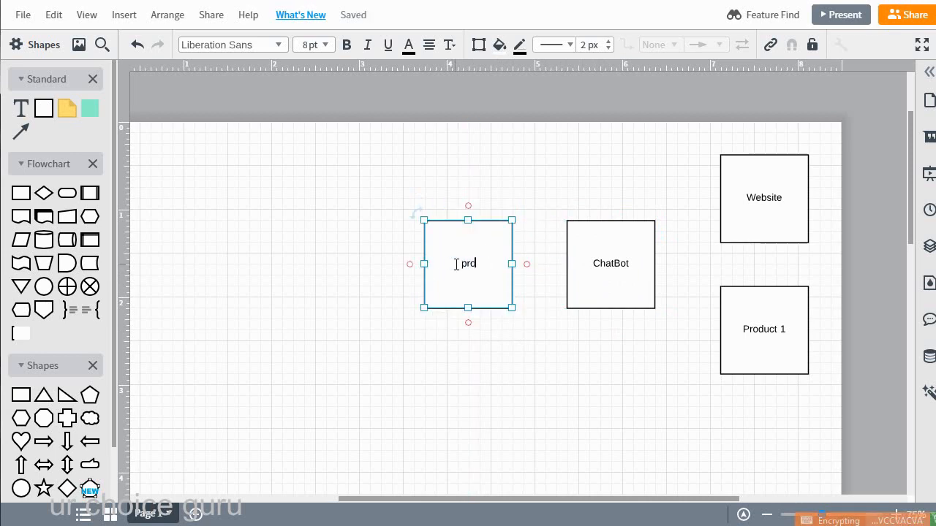
key(BackSpace)
key(BackSpace)
key(BackSpace)
text(Pro)
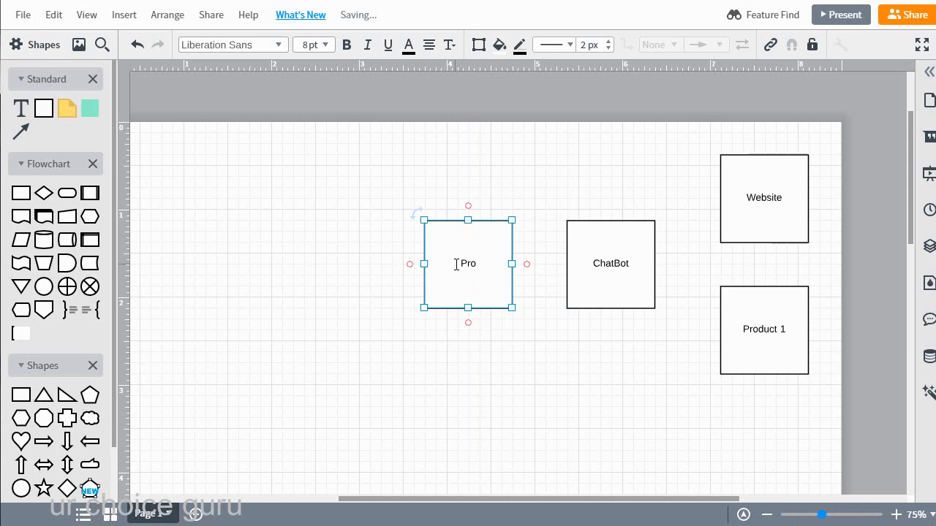
text(spect or Customer)
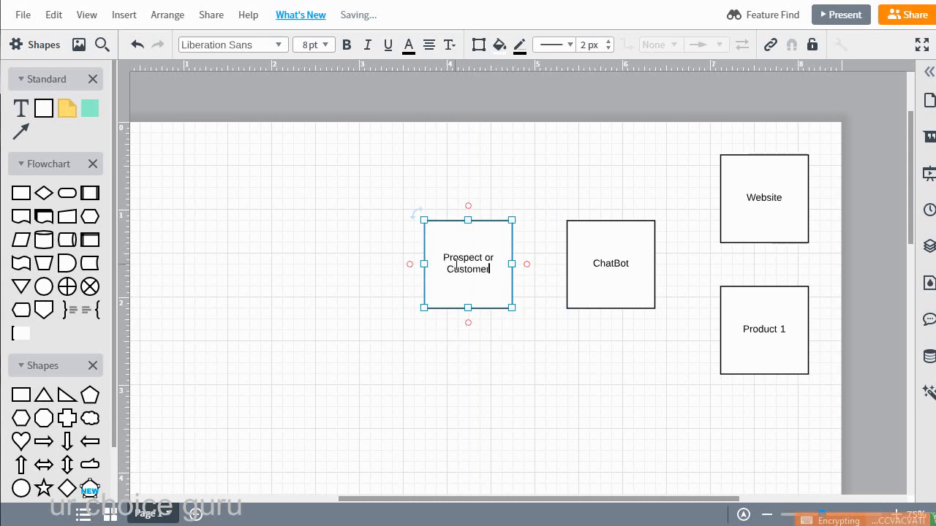
click(310, 261)
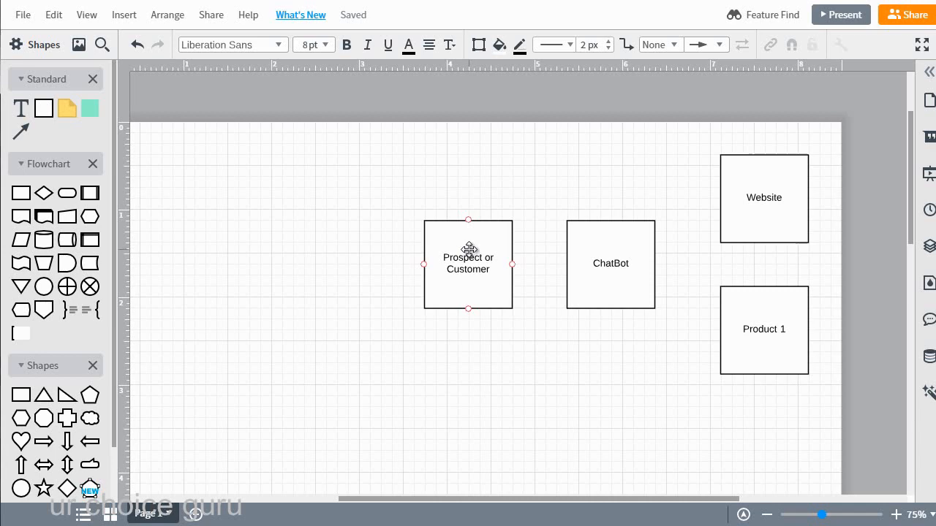
Step: Draw an arrow connector from the right side of the Prospect or Customer block to the ChatBot block
click(756, 325)
drag(512, 264, 569, 269)
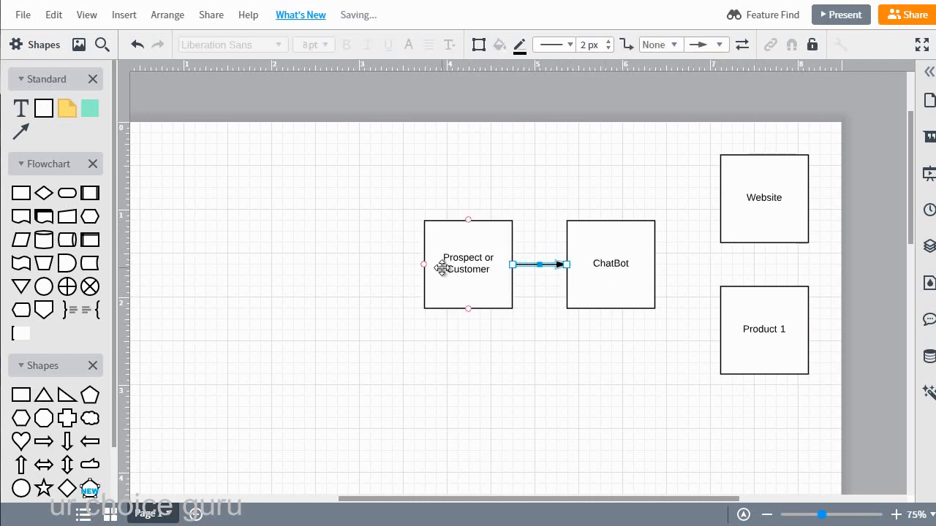
Step: Draw two arrow connectors from the right side of the ChatBot block, one to the Website block and one to Product 1
click(622, 260)
click(676, 250)
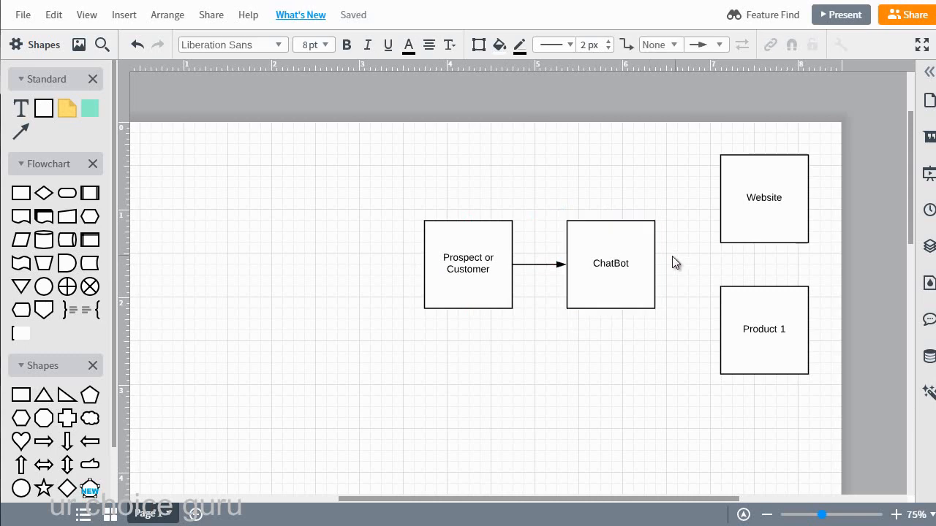
drag(655, 264, 718, 198)
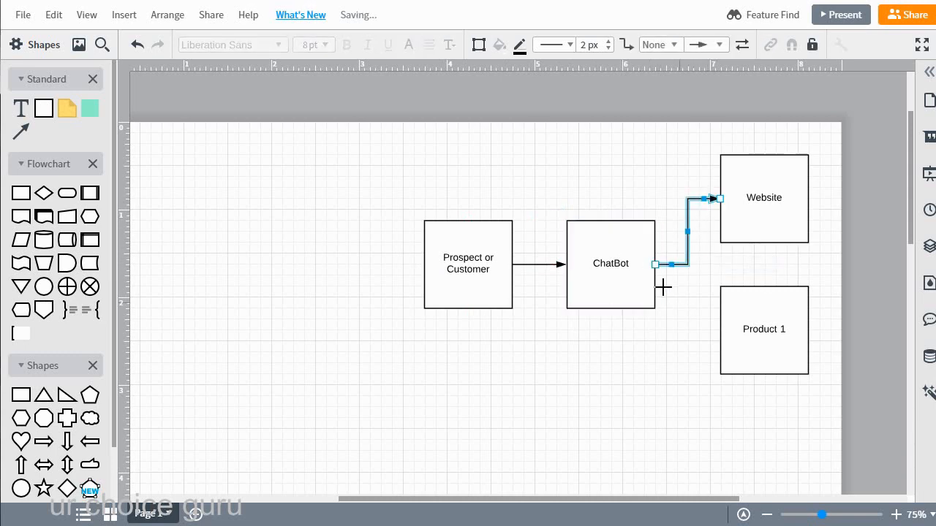
drag(656, 282, 719, 326)
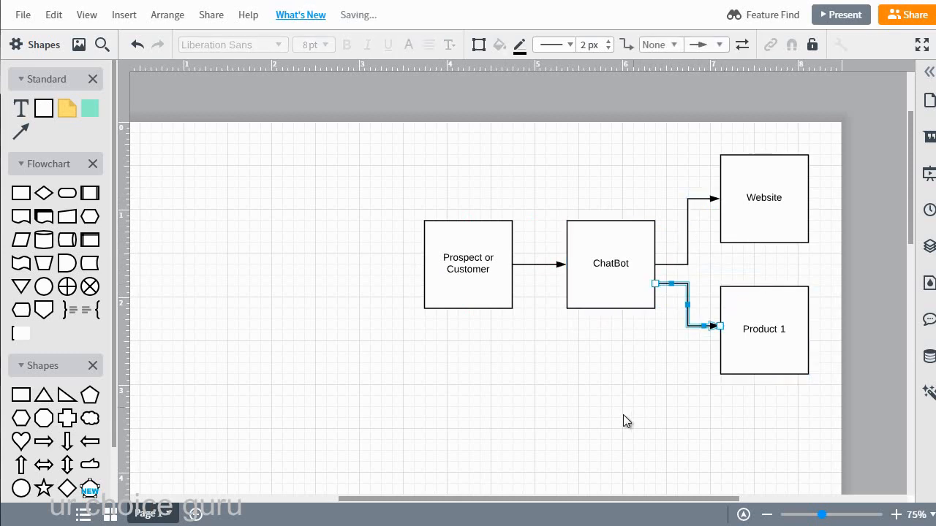
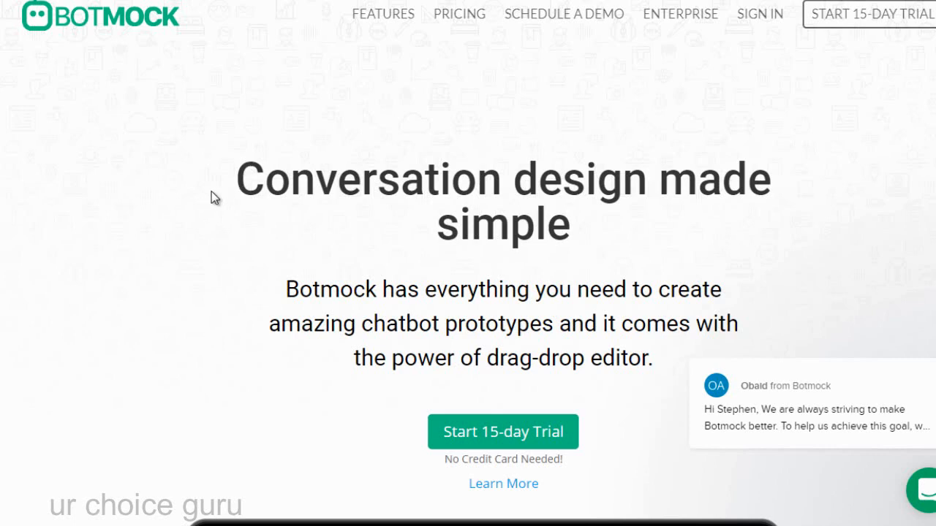
Step: On the Botmock home page, examine the editor preview, the design process comparison and the supported messaging platforms
scroll(211, 192, down, 2)
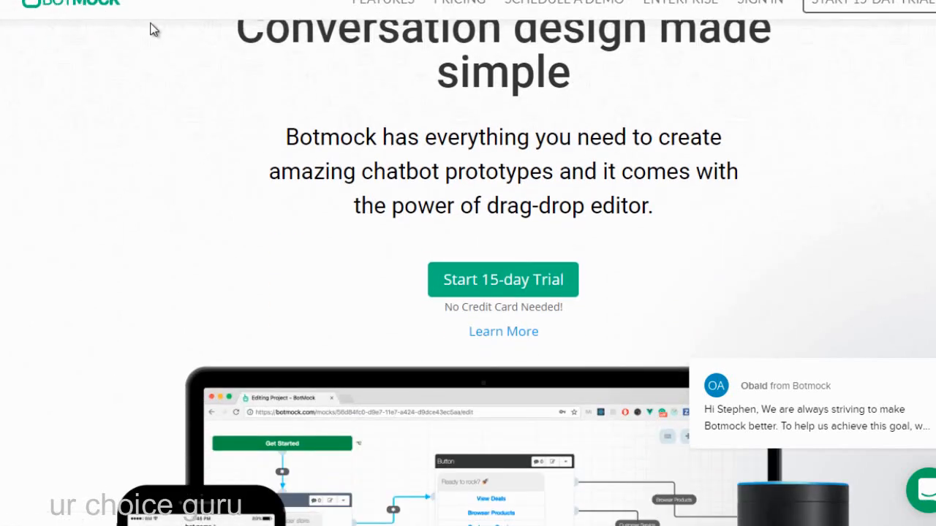
scroll(278, 110, down, 2)
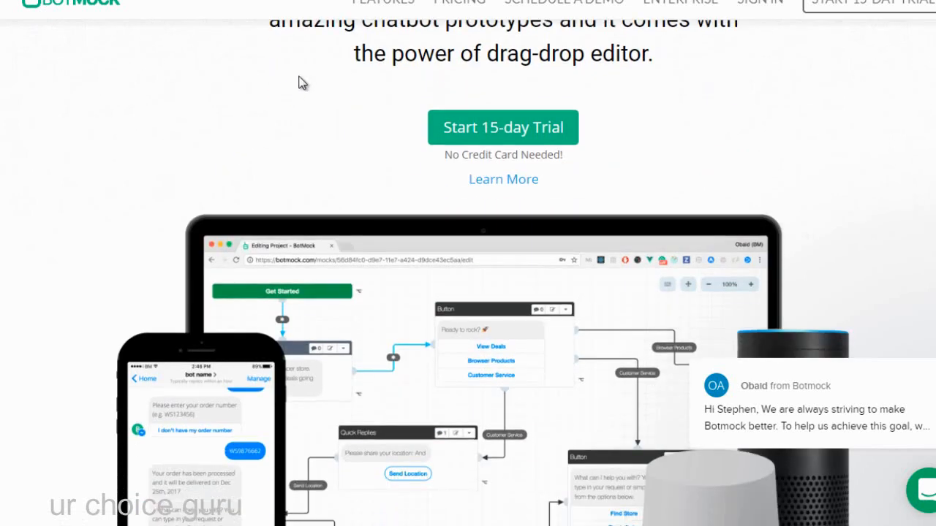
scroll(336, 84, up, 1)
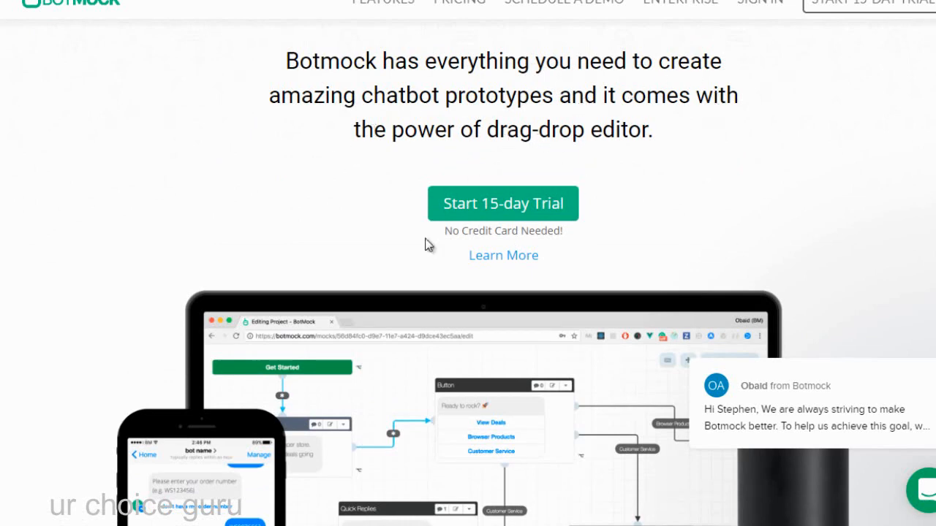
scroll(117, 248, down, 2)
scroll(110, 252, down, 1)
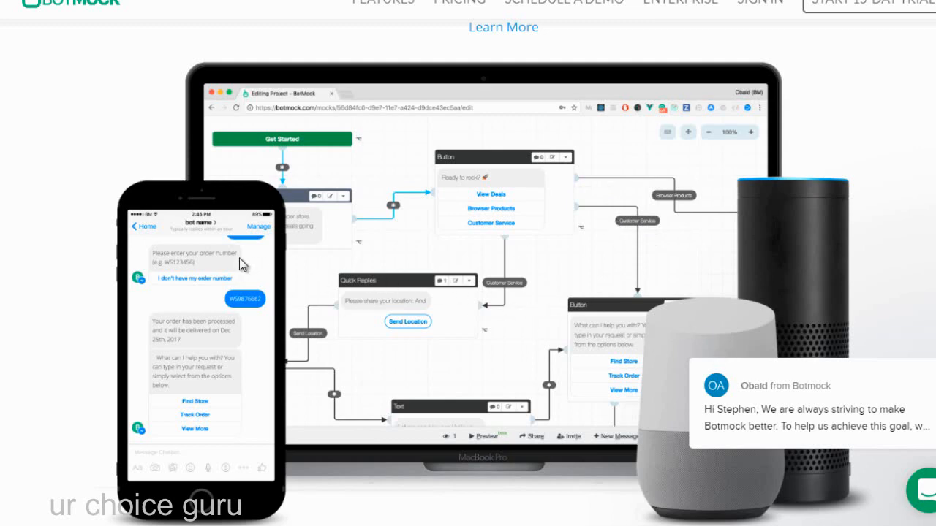
scroll(241, 264, down, 1)
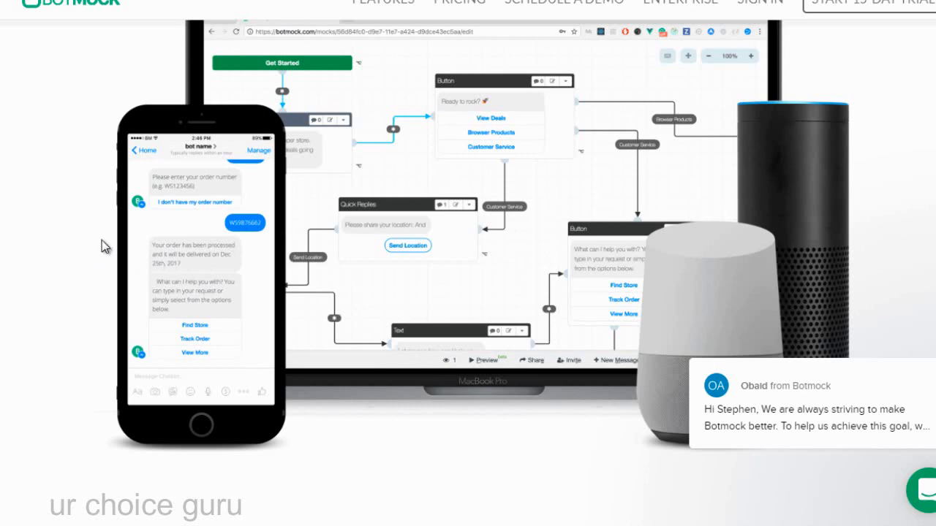
scroll(101, 240, down, 6)
scroll(102, 241, down, 1)
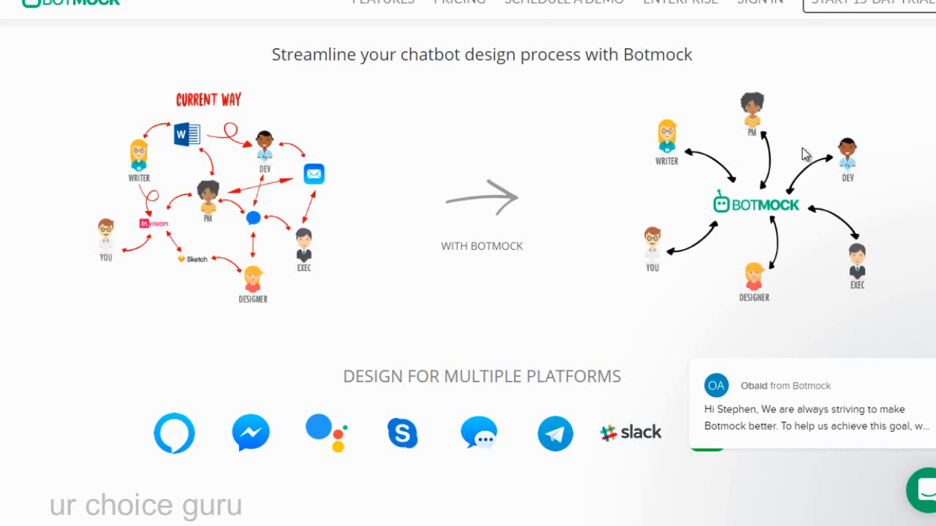
scroll(518, 212, down, 2)
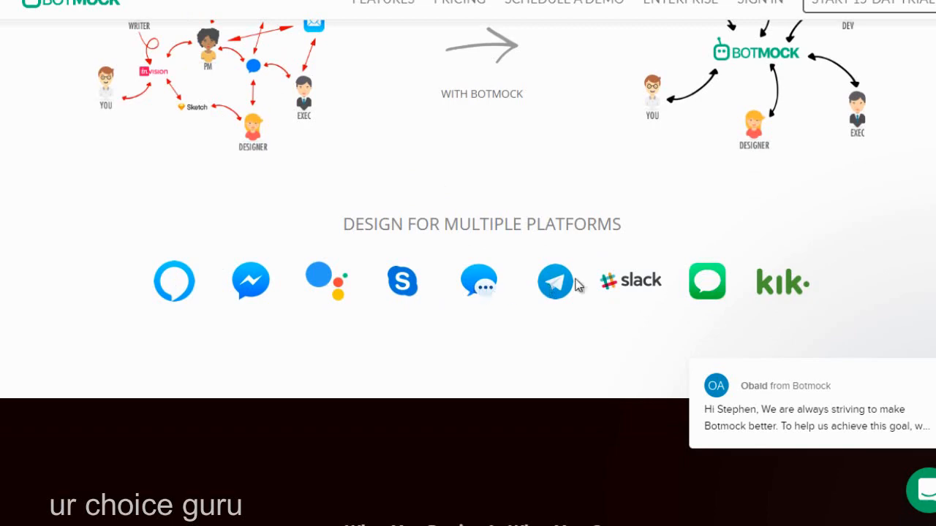
scroll(486, 290, up, 10)
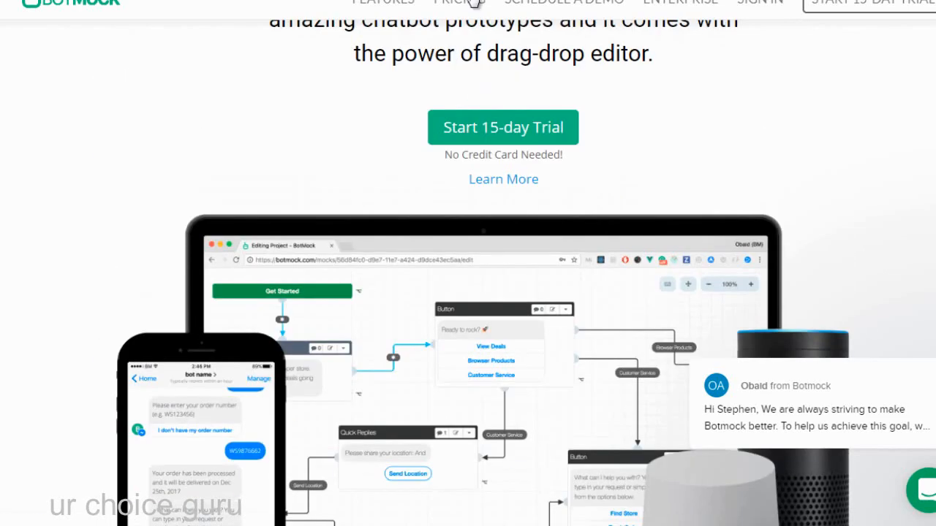
Step: Open the Botmock pricing page and review the Individual, Standard and Company plans
click(473, 2)
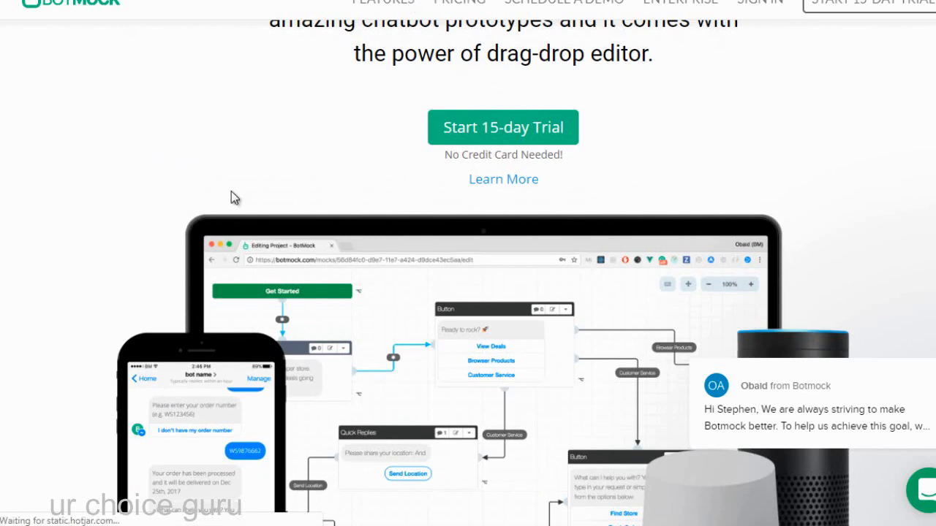
scroll(321, 212, down, 3)
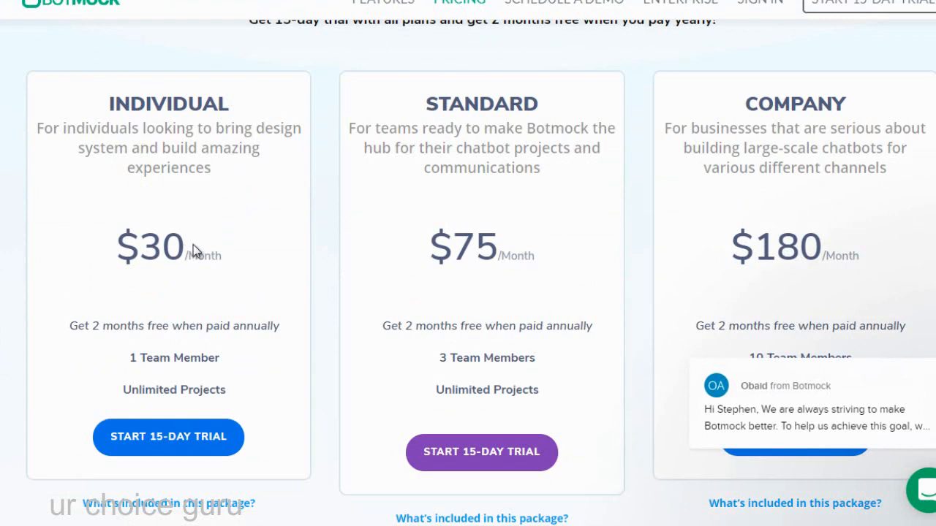
scroll(193, 249, down, 1)
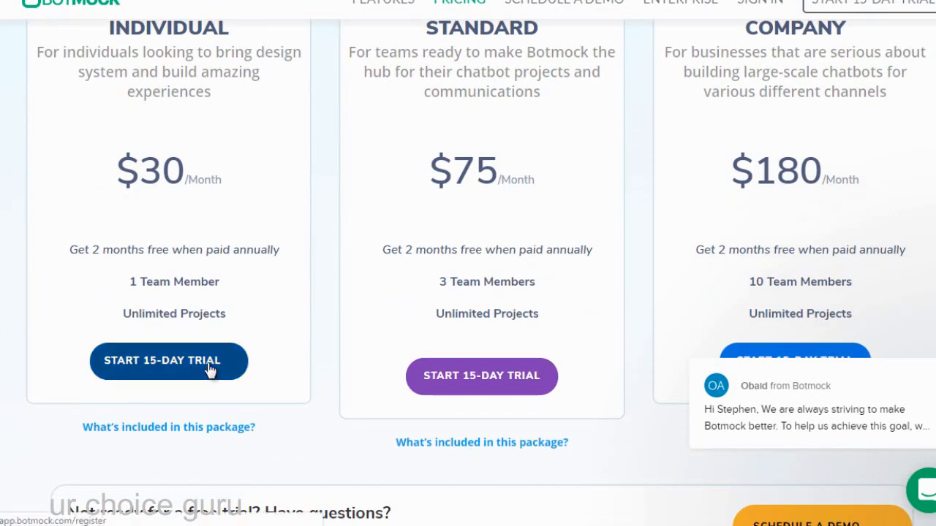
scroll(314, 271, up, 3)
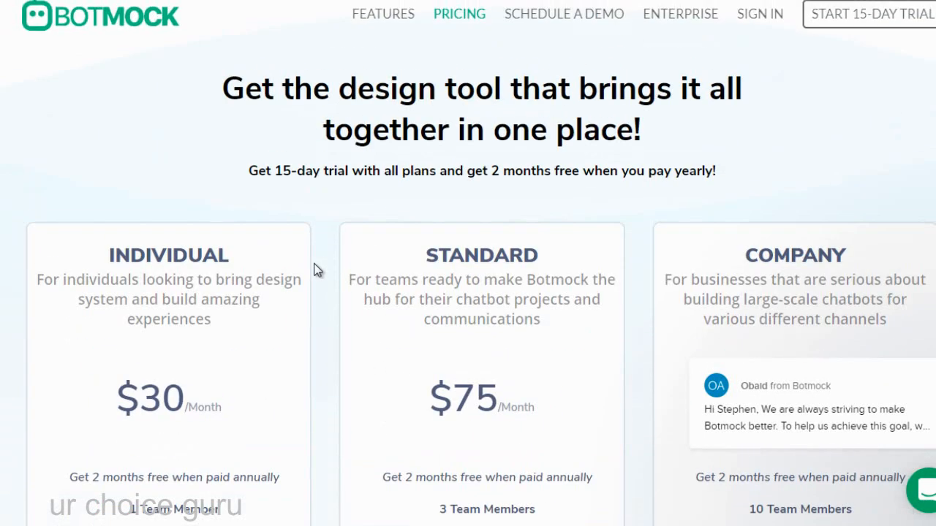
right_click(319, 279)
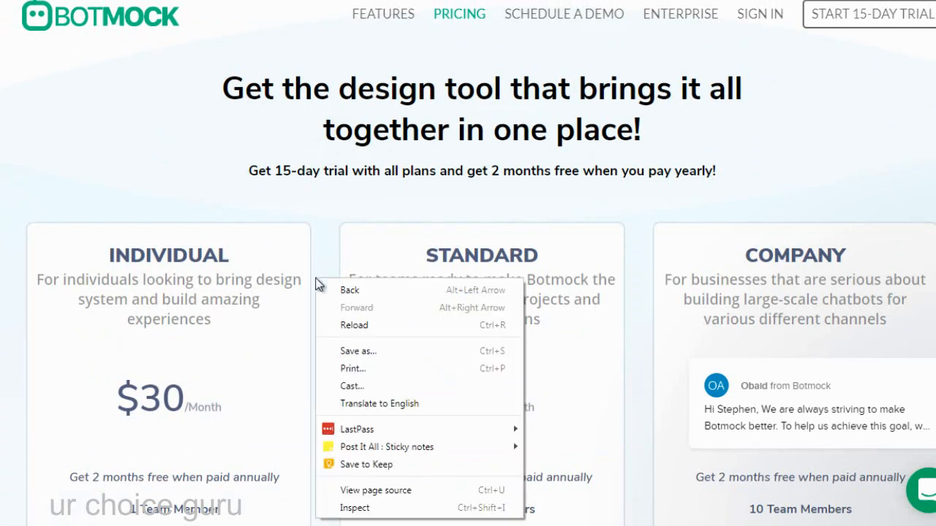
click(322, 271)
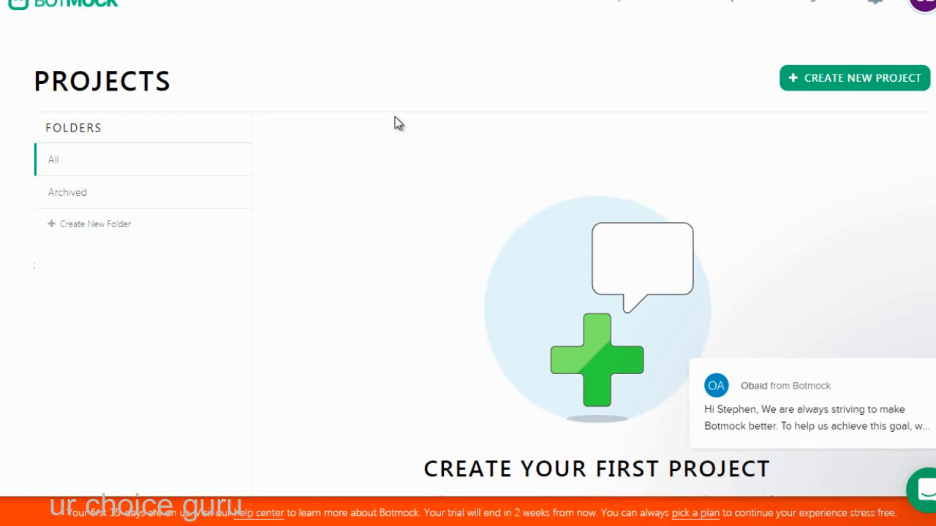
Step: Start a new Botmock project and choose Conversation Flow as the project type
click(826, 77)
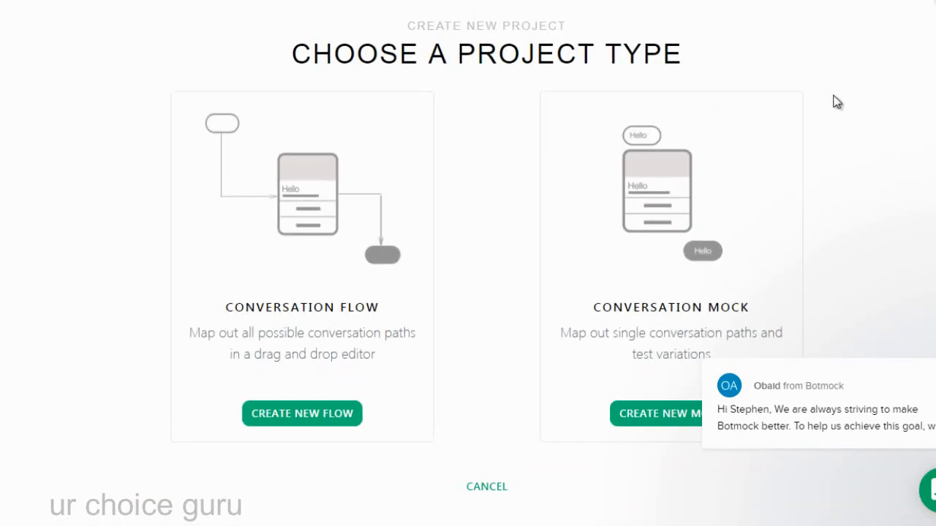
click(927, 340)
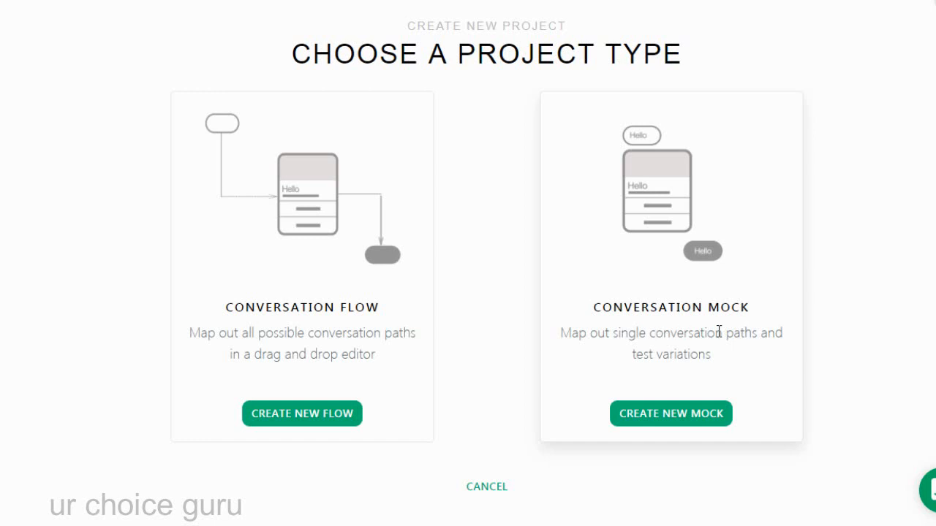
click(671, 416)
click(321, 416)
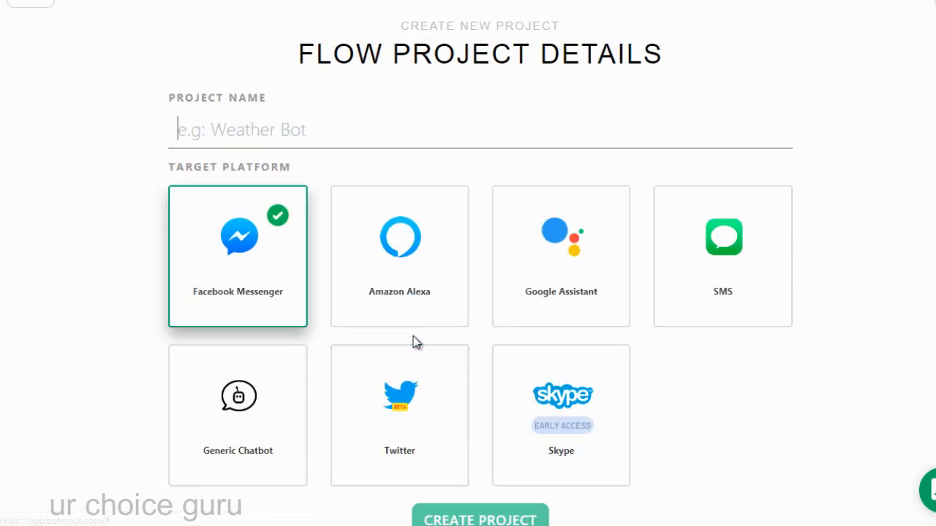
Step: Name the flow project "FB Messenger Scuba" and create it with Facebook Messenger as the target platform
scroll(833, 199, down, 1)
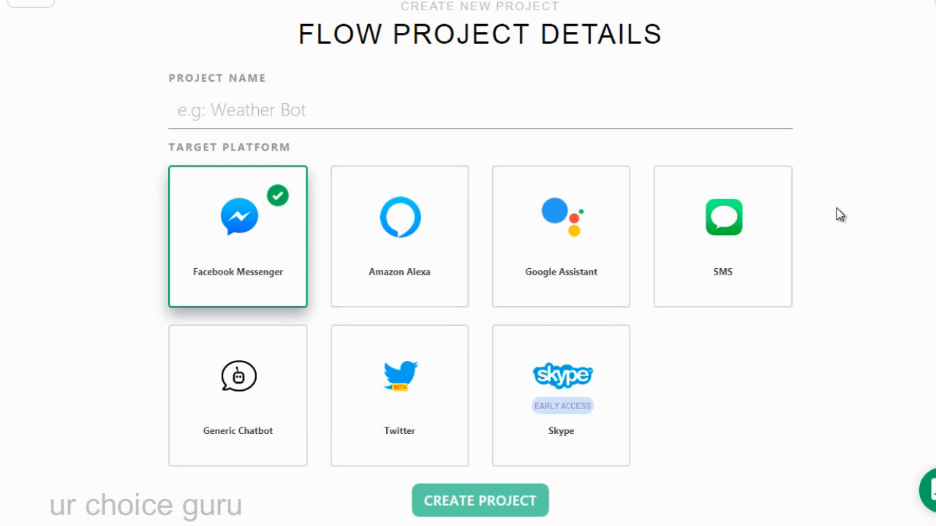
text(FB Messe)
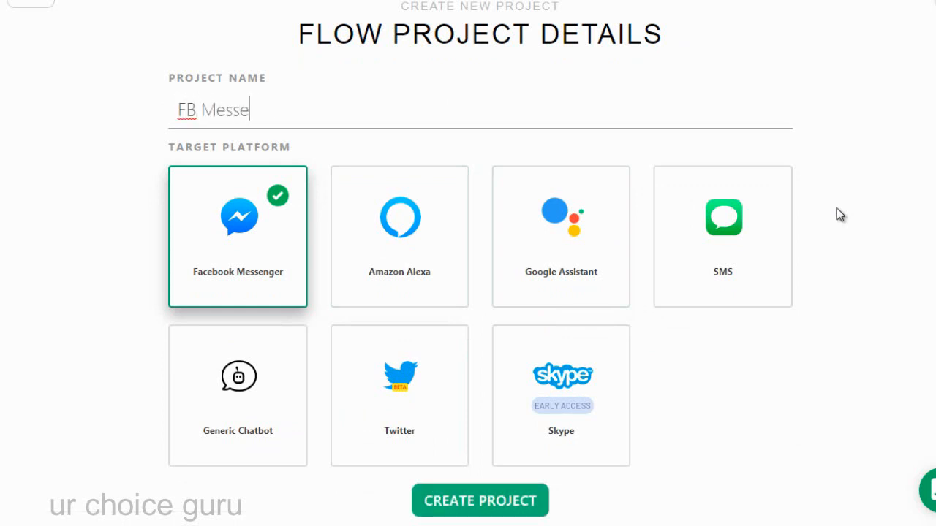
text(nger Scuba)
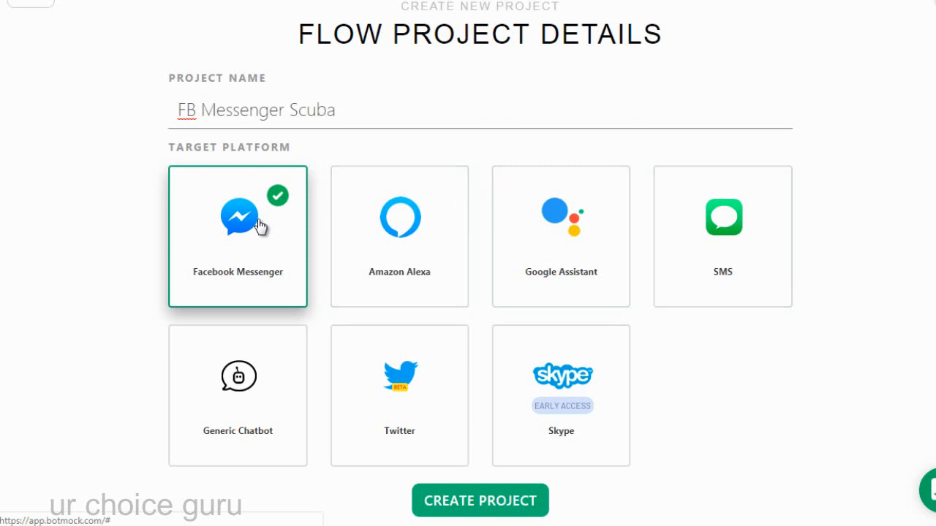
click(455, 499)
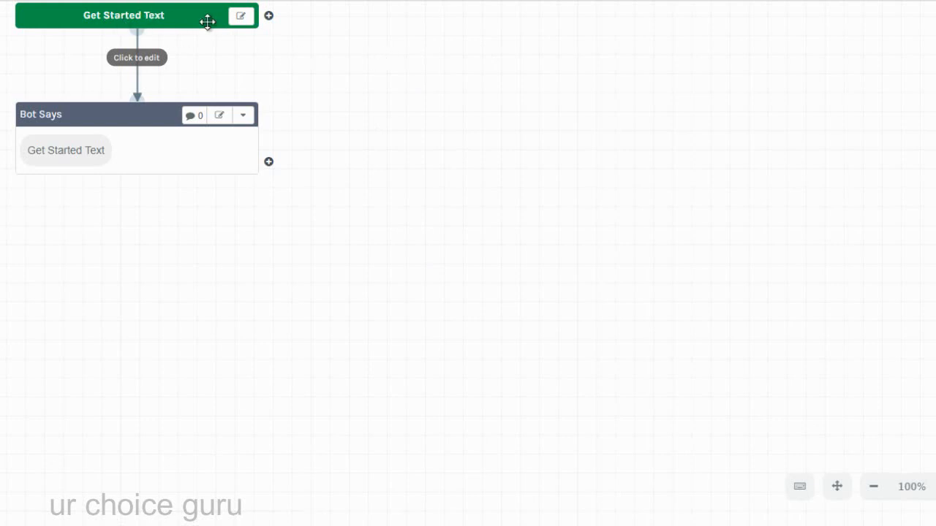
Step: Inspect the settings of the connection between the Get Started Text and Bot Says nodes
click(150, 58)
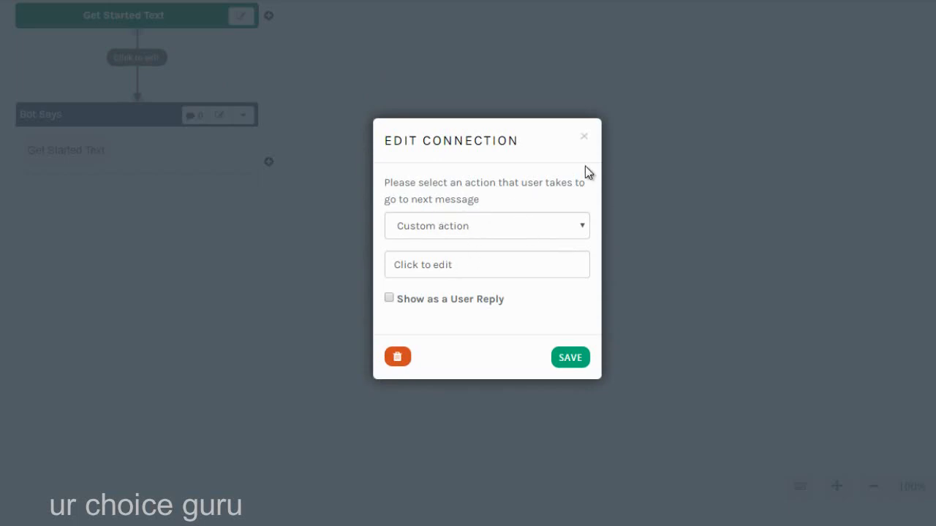
click(585, 138)
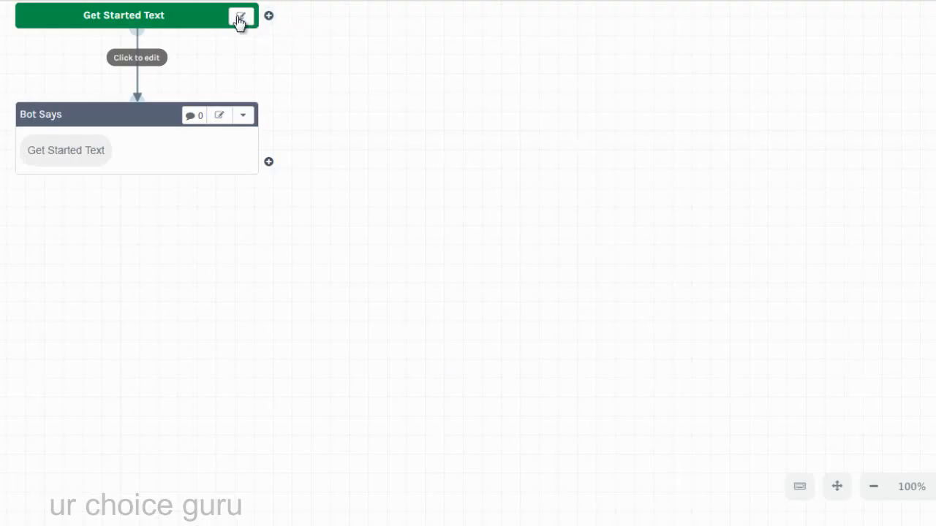
Step: Replace the placeholder text of the green start message with the greeting "Hey [firstname] -"
click(239, 17)
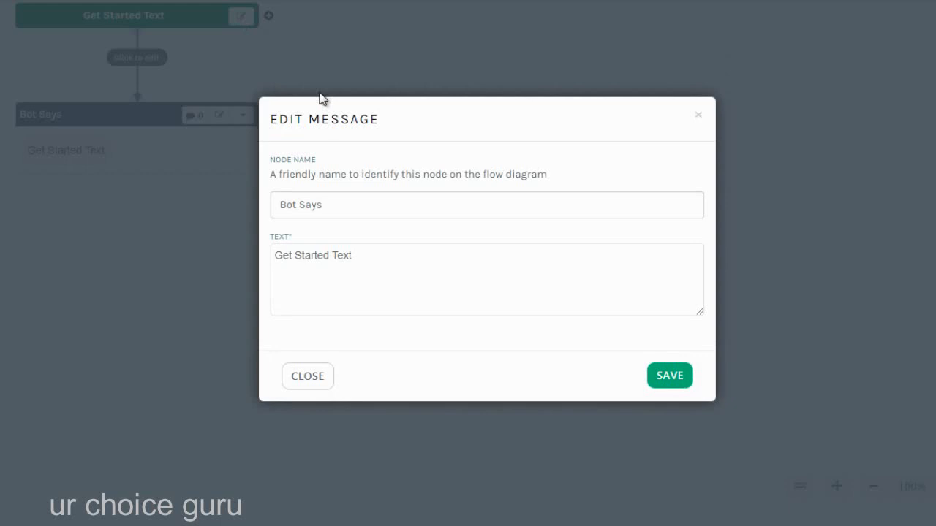
click(340, 209)
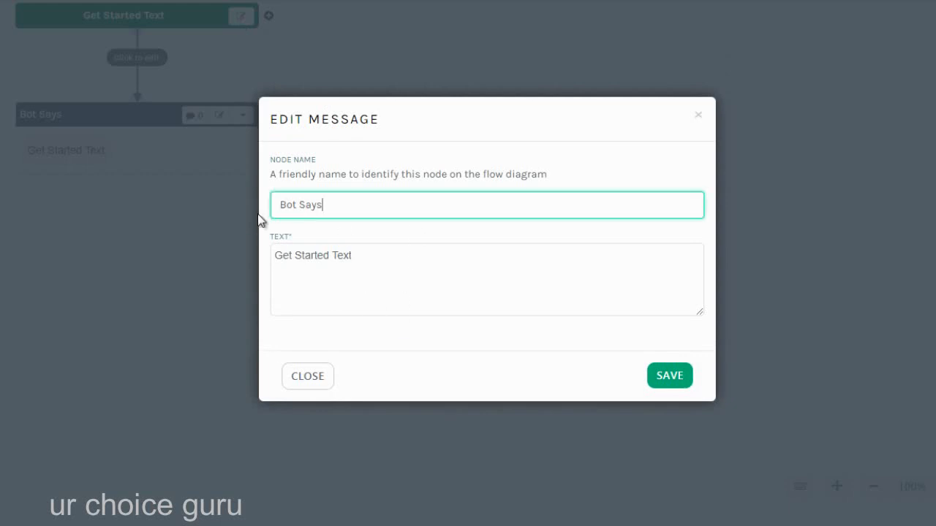
drag(373, 253, 225, 252)
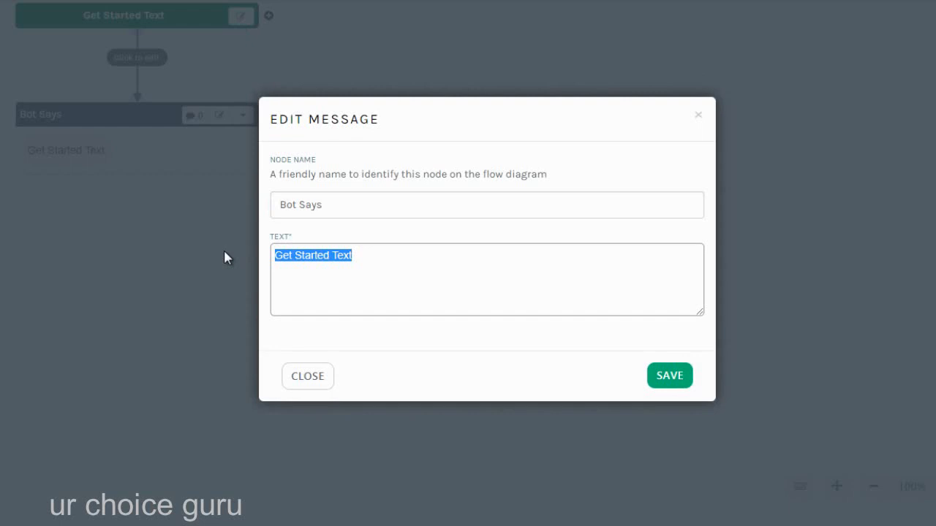
text(Hey [)
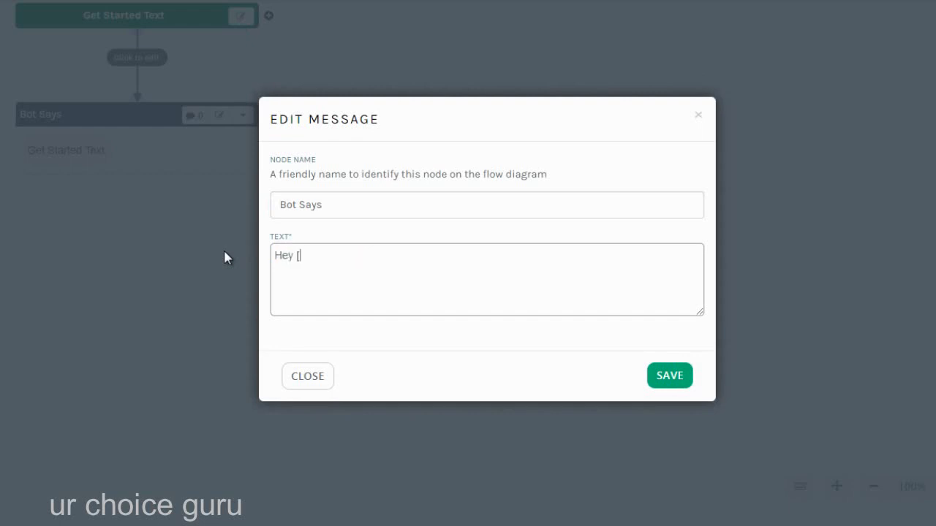
text(firstname] -)
text(To be)
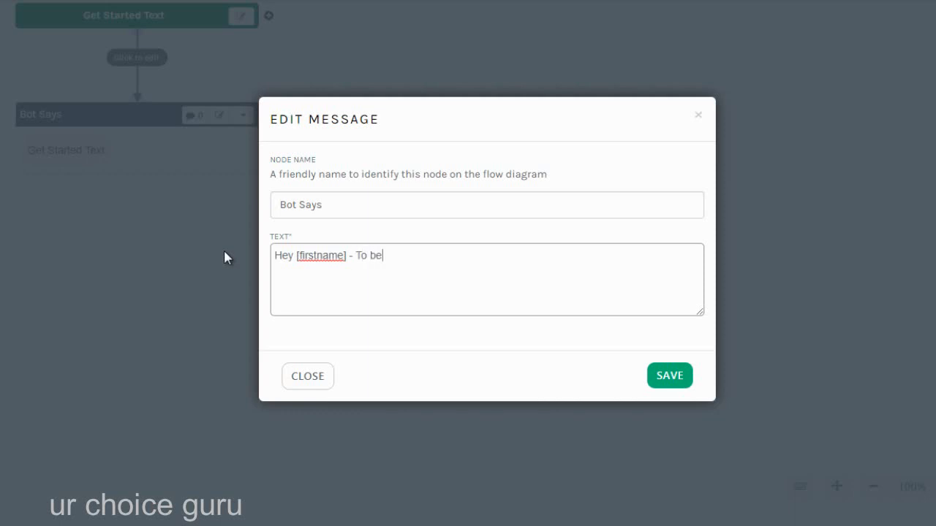
text(st help you)
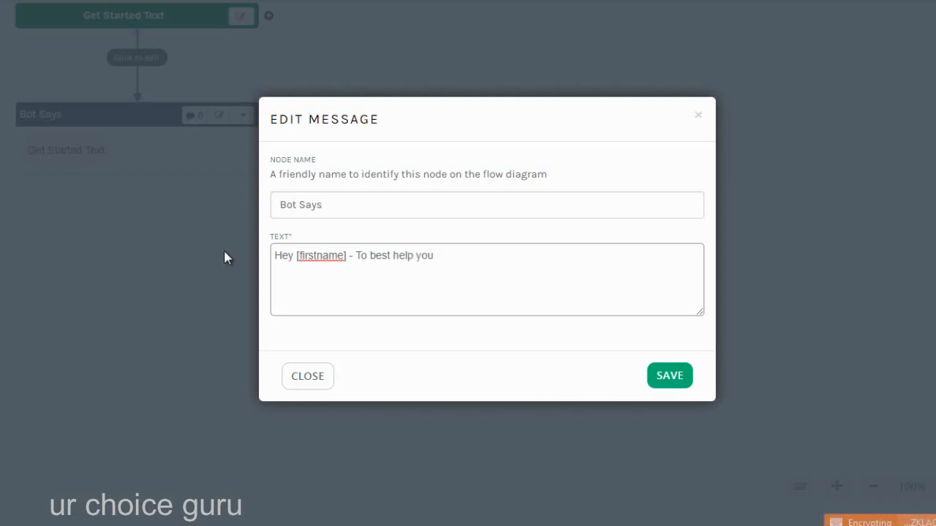
text(...have yo)
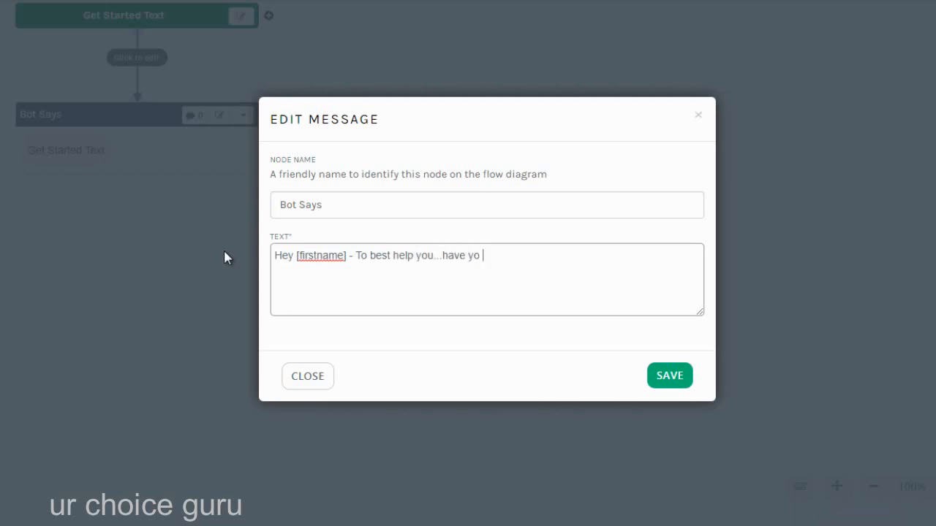
text(u purchased)
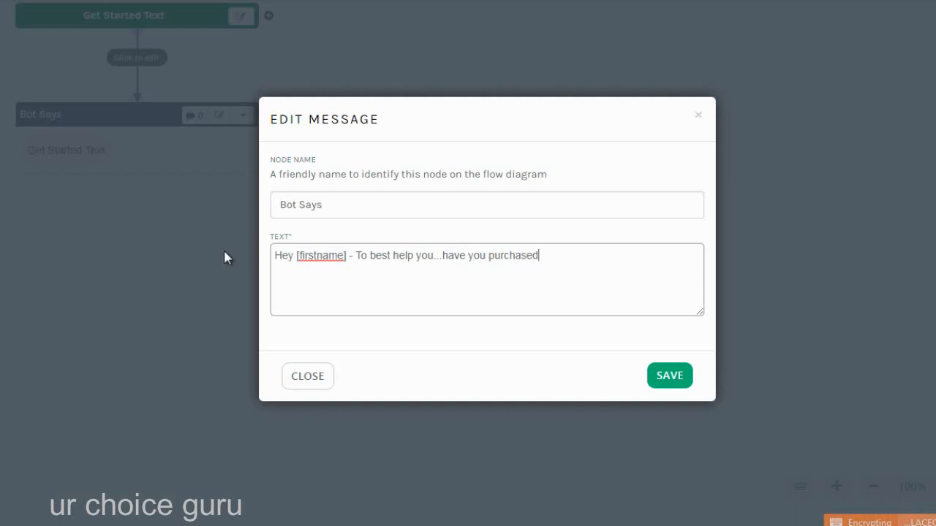
text( from us yet)
shift+click(355, 258)
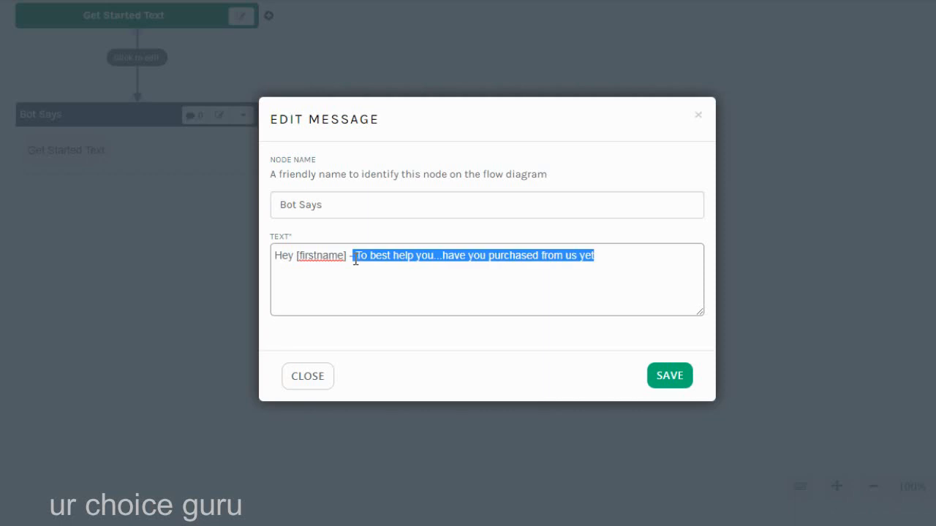
key(BackSpace)
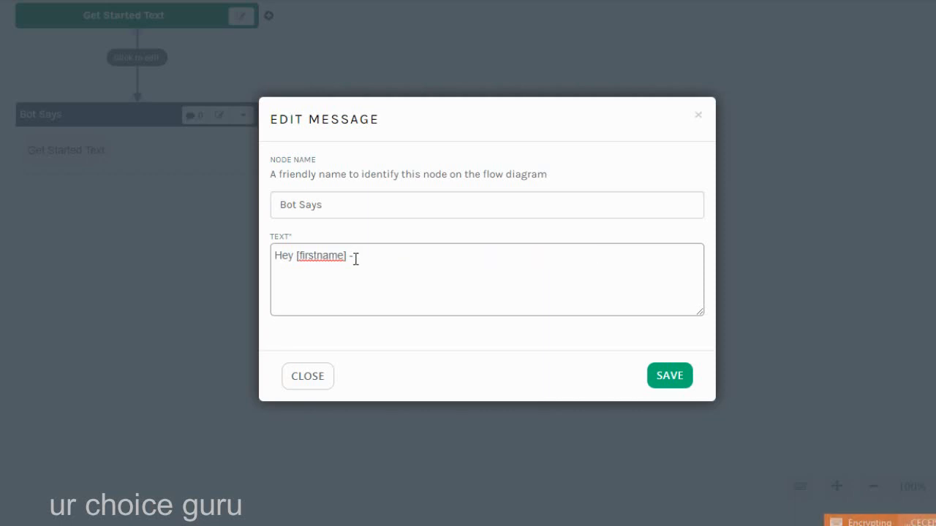
Step: Complete the start message with "Welcome to the Scuba Bot - I'm here to answer your questions. Click "Get Started" to get me talking :)" and save it
text(Welcome to)
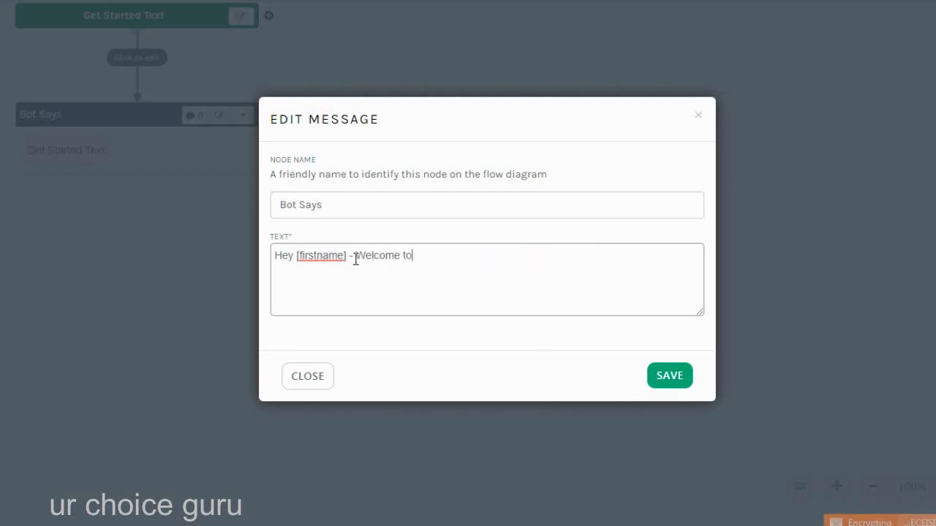
text( the Sc)
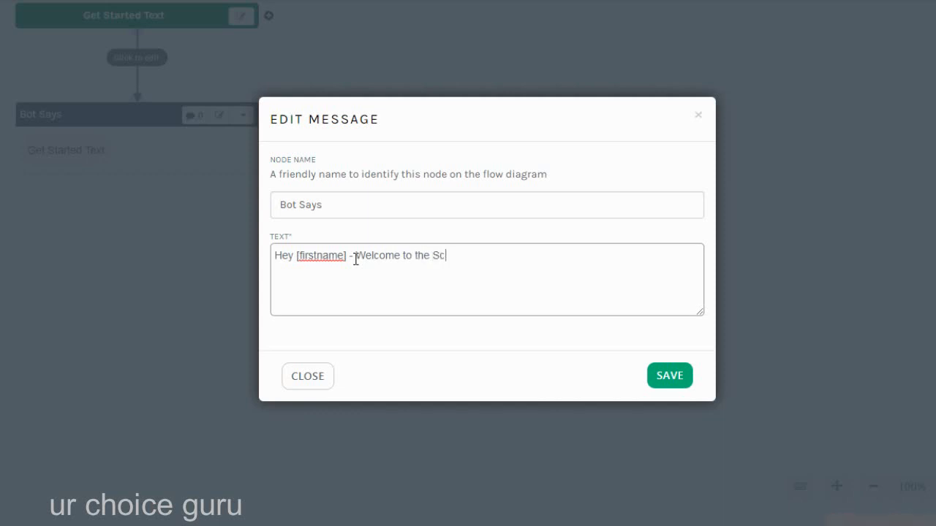
text(uba Bot - I'm here to )
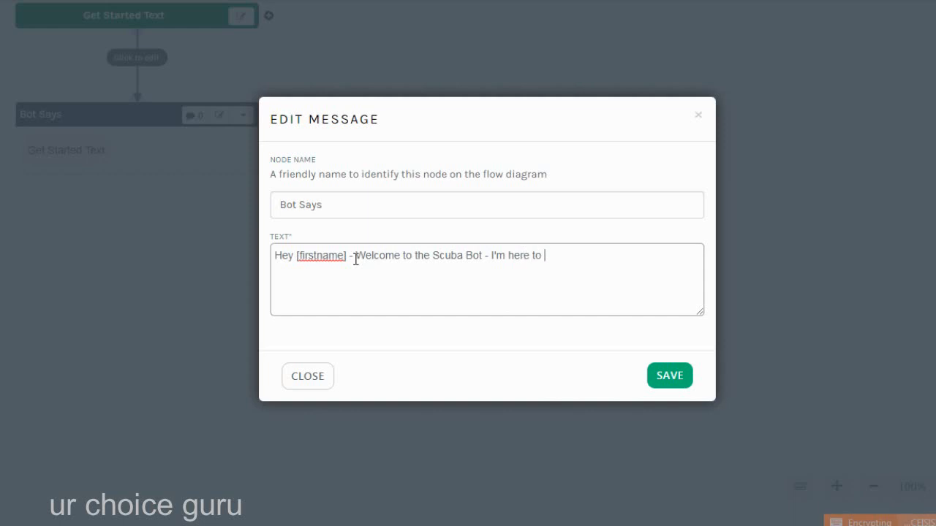
text(answer your quest)
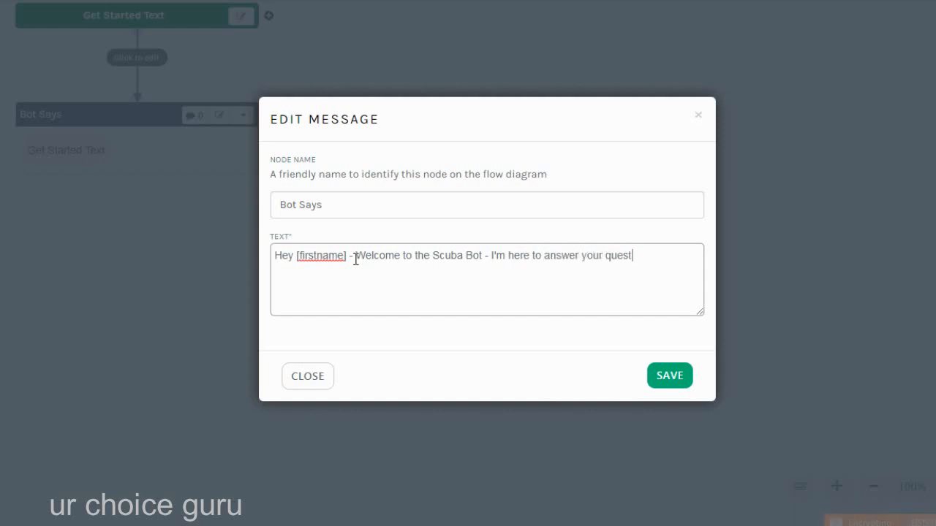
text(ions.  Click G)
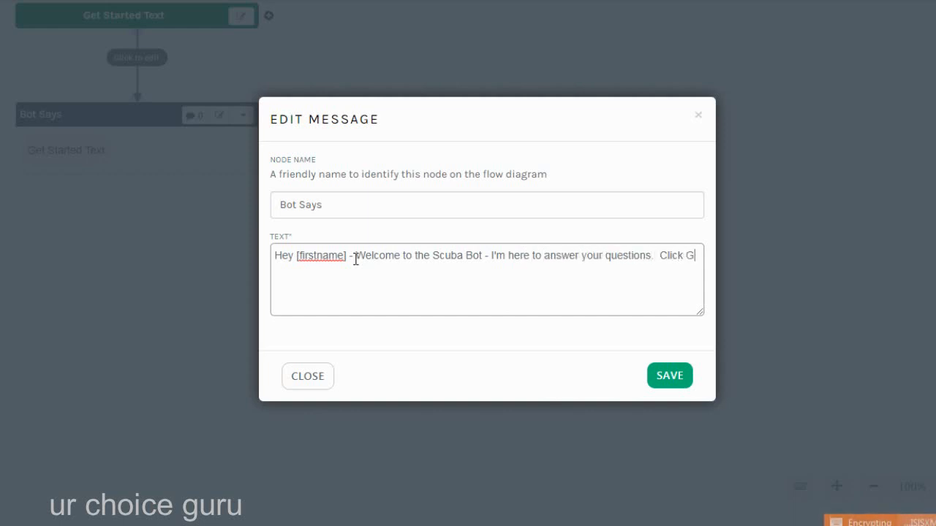
key(BackSpace)
text("Get )
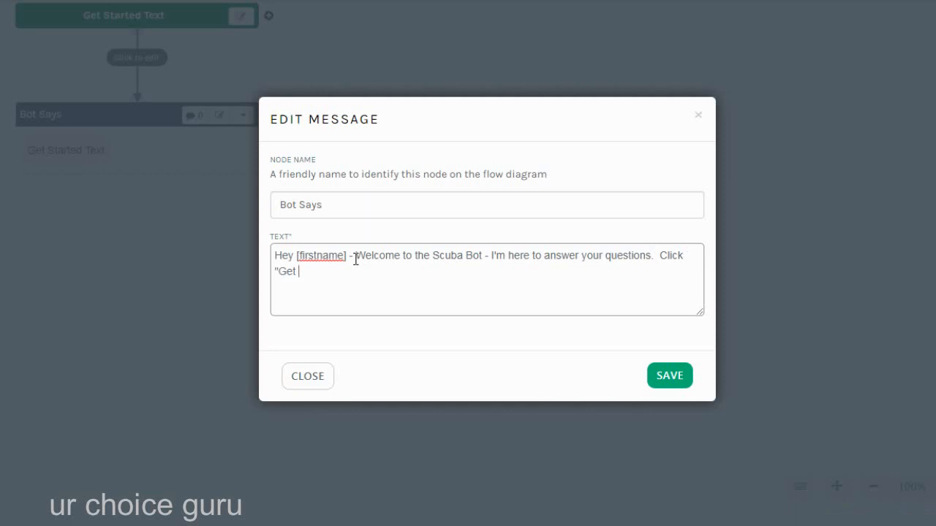
text(Started")
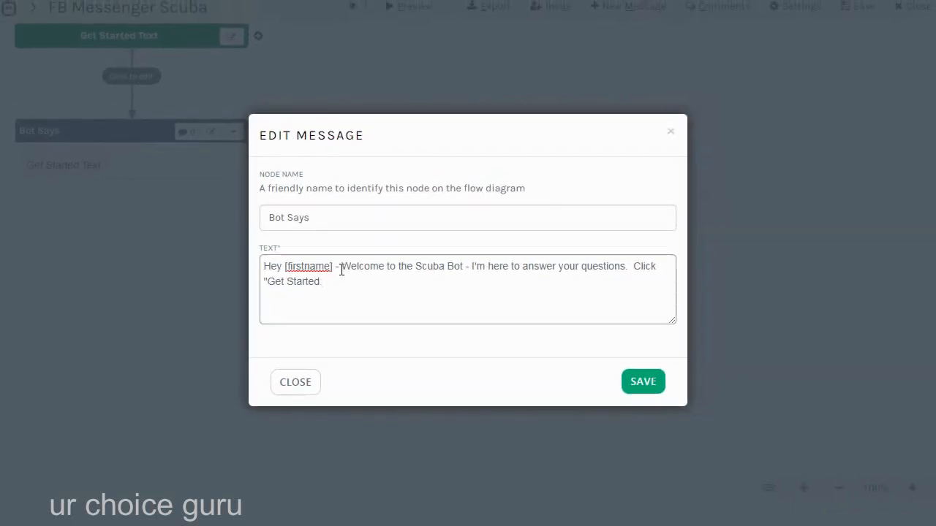
text( to get me talking :))
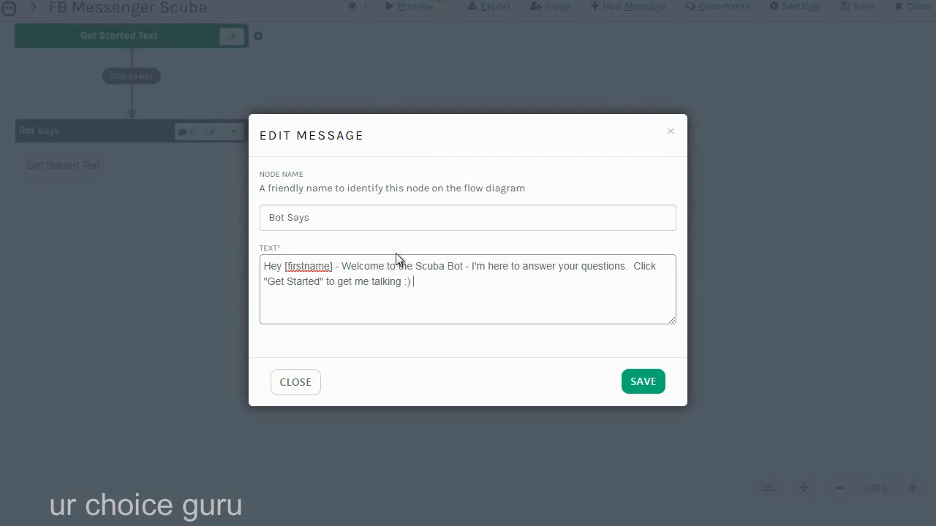
key(ctrl+plus)
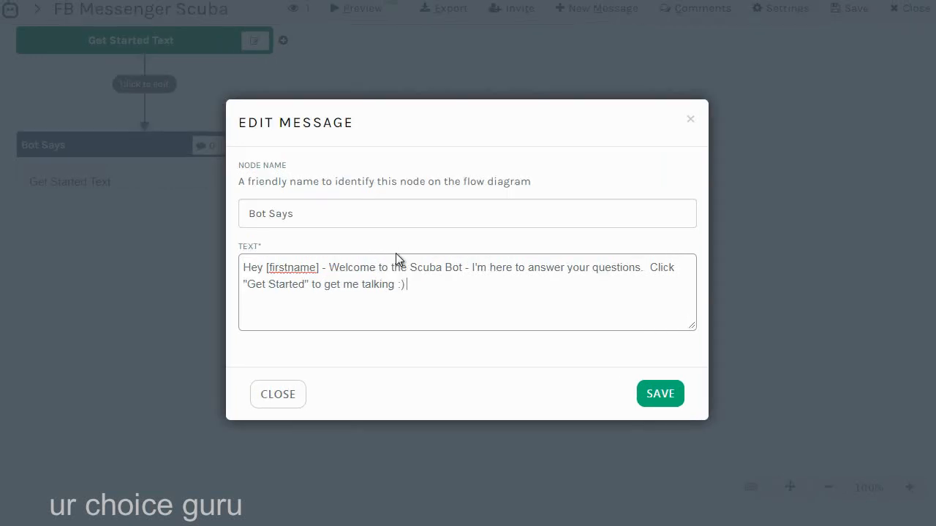
key(ctrl+plus)
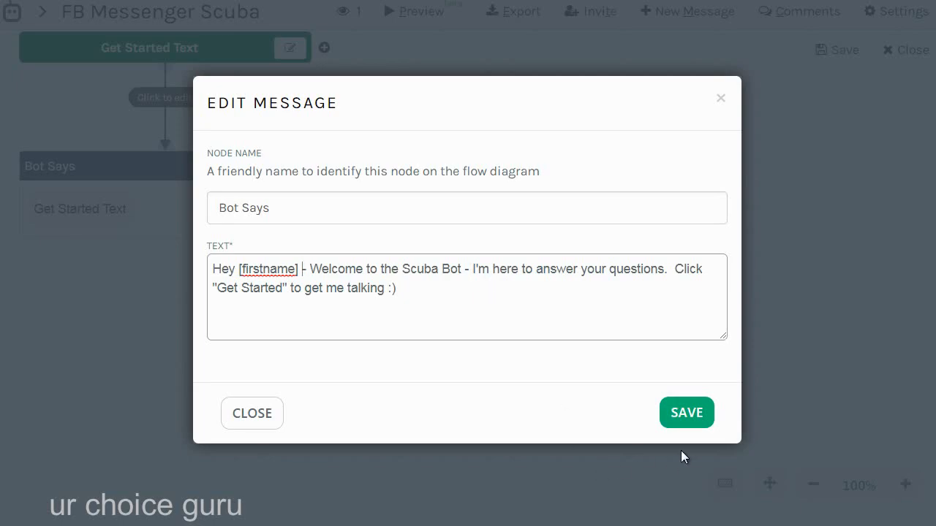
click(700, 424)
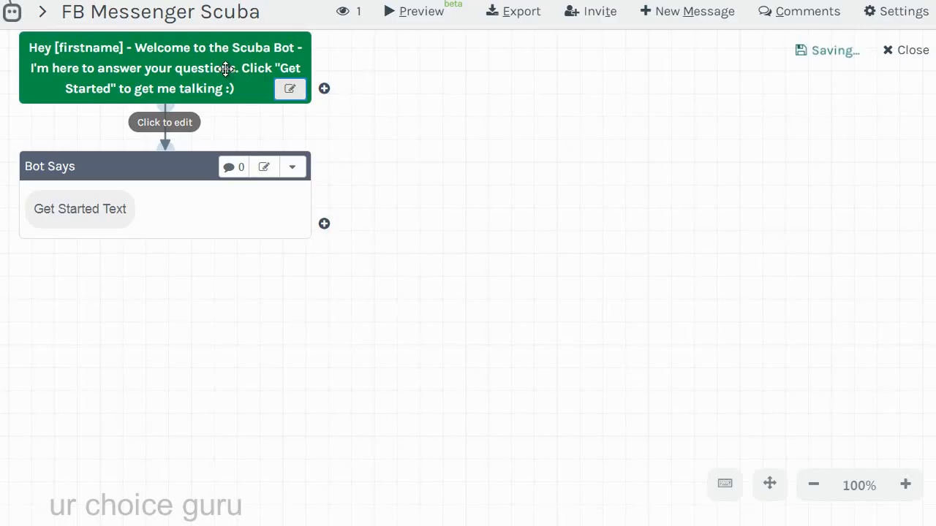
Step: Set the connection between the start message and the Bot Says node to "No action required" and save it
click(183, 130)
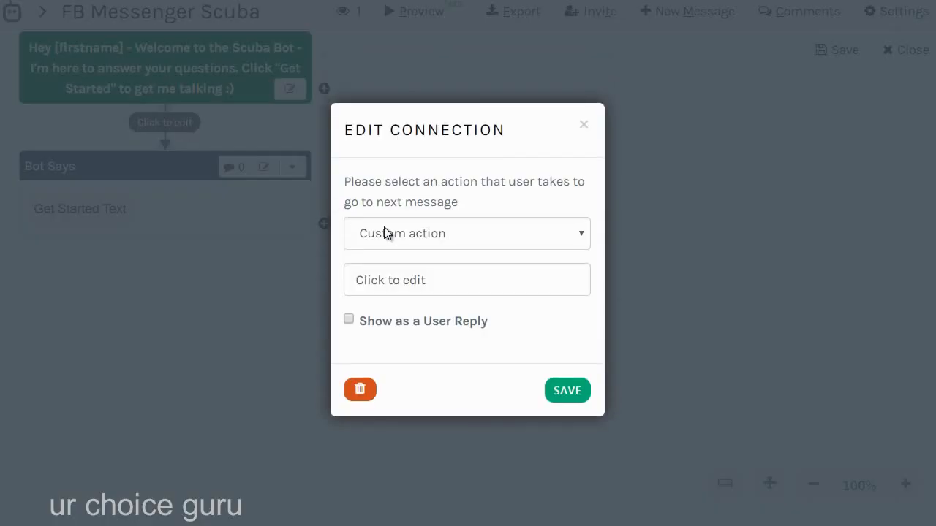
click(385, 229)
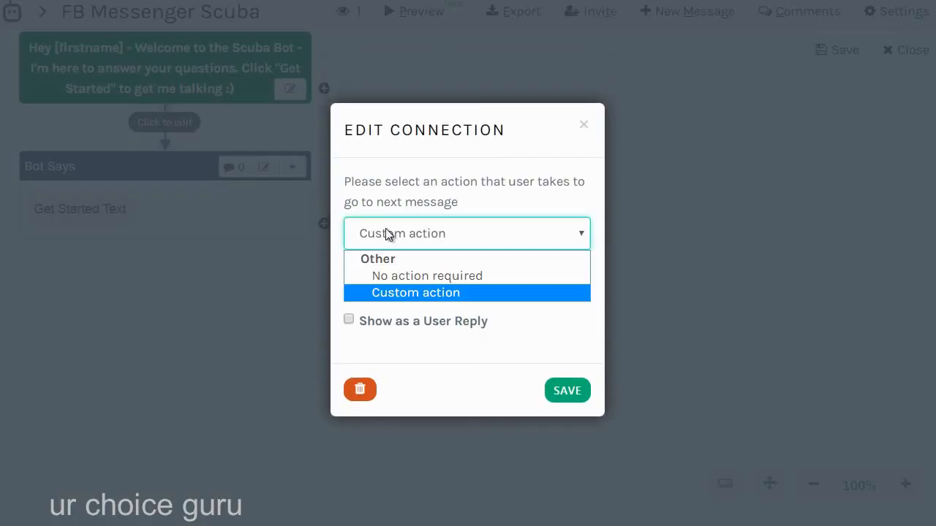
click(393, 293)
click(393, 280)
drag(443, 280, 317, 290)
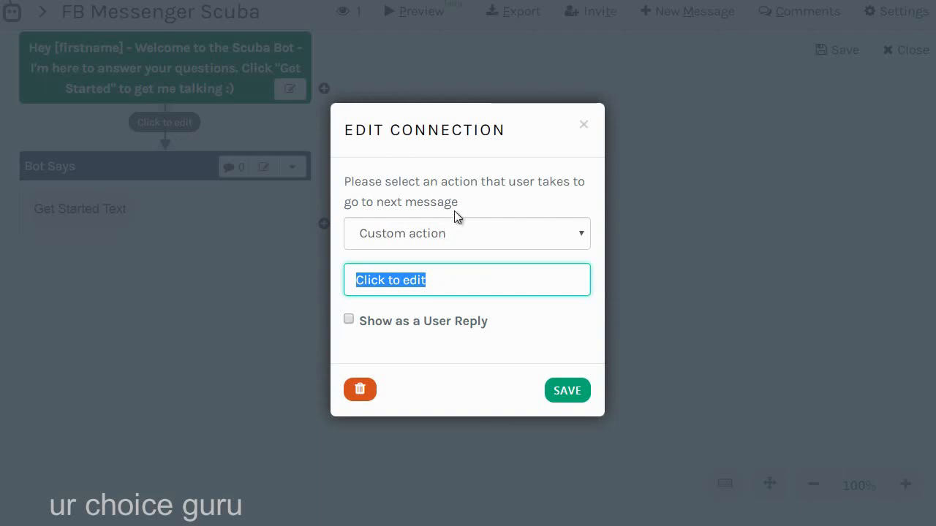
click(454, 233)
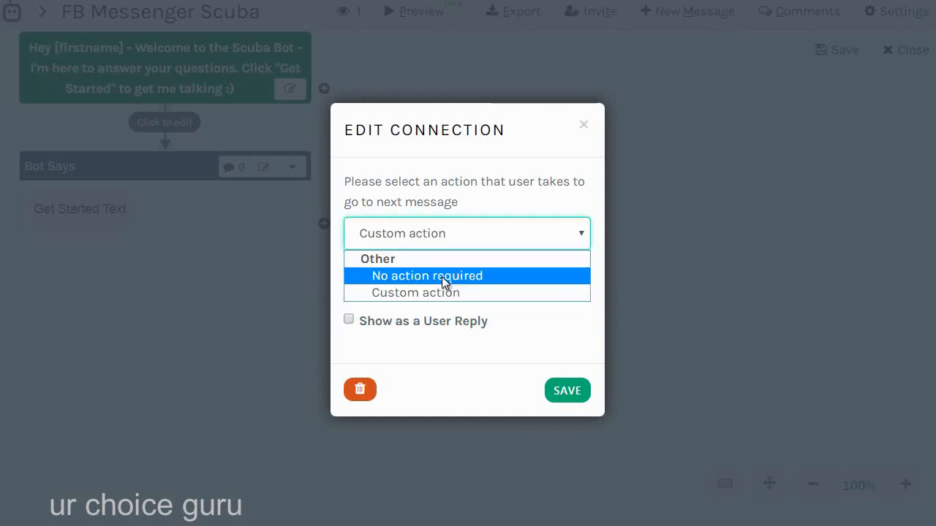
click(441, 276)
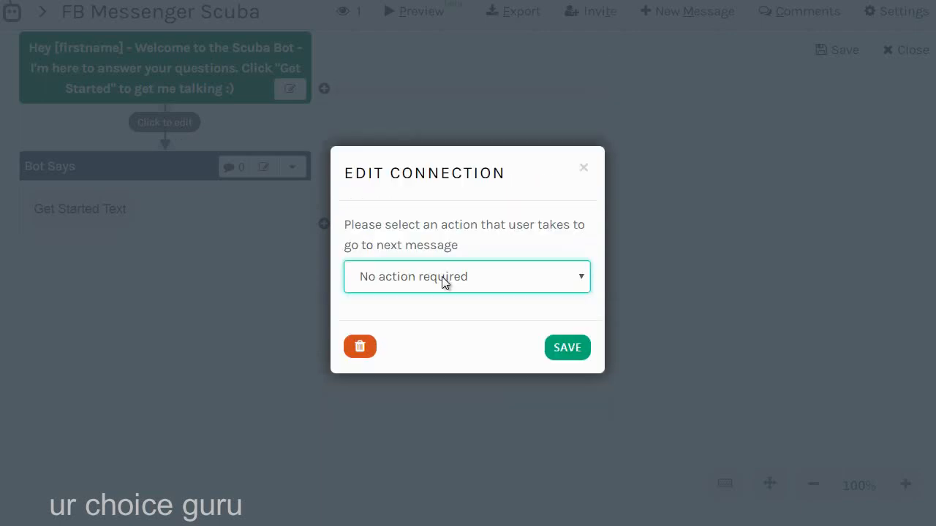
click(562, 348)
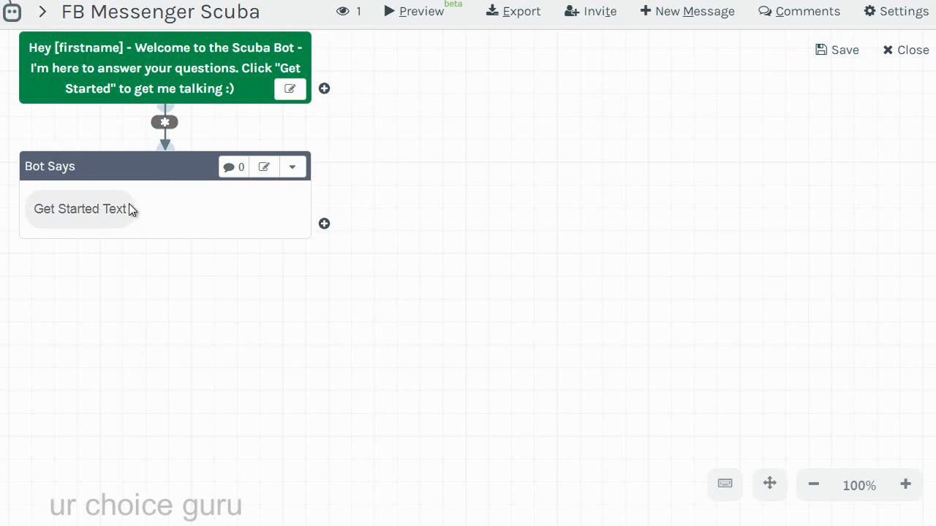
Step: Replace the Bot Says node's text with "hey [firstname] - To best help you...have you purchased from us yet?"
click(265, 170)
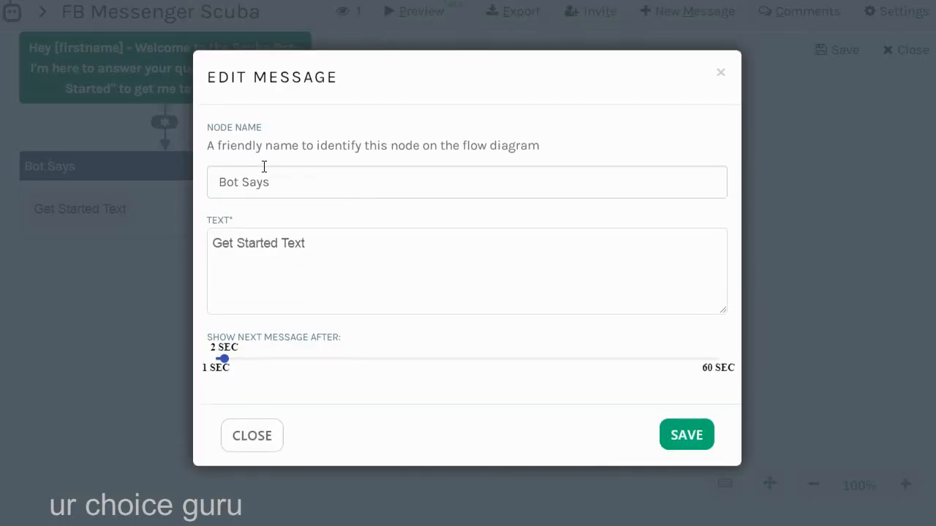
drag(337, 231, 202, 223)
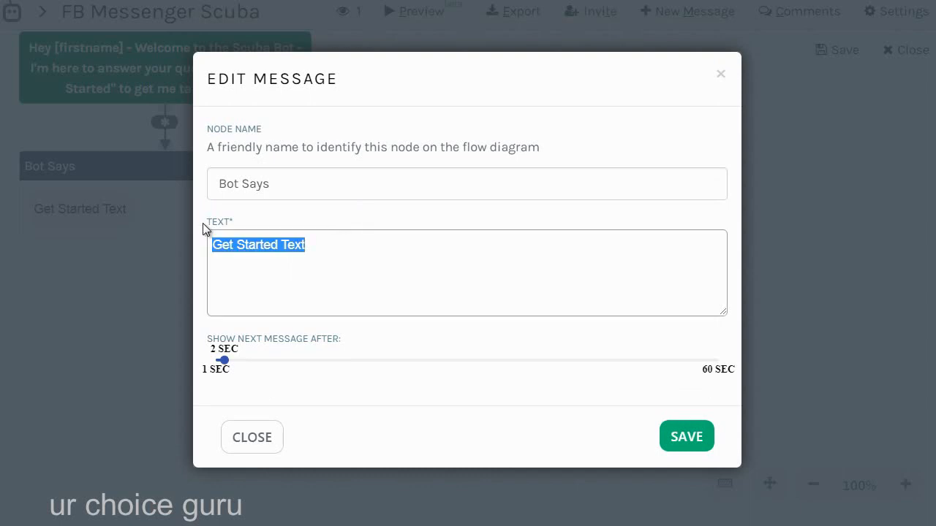
text(To best help you...have you purchased from us yet)
key(ctrl+a)
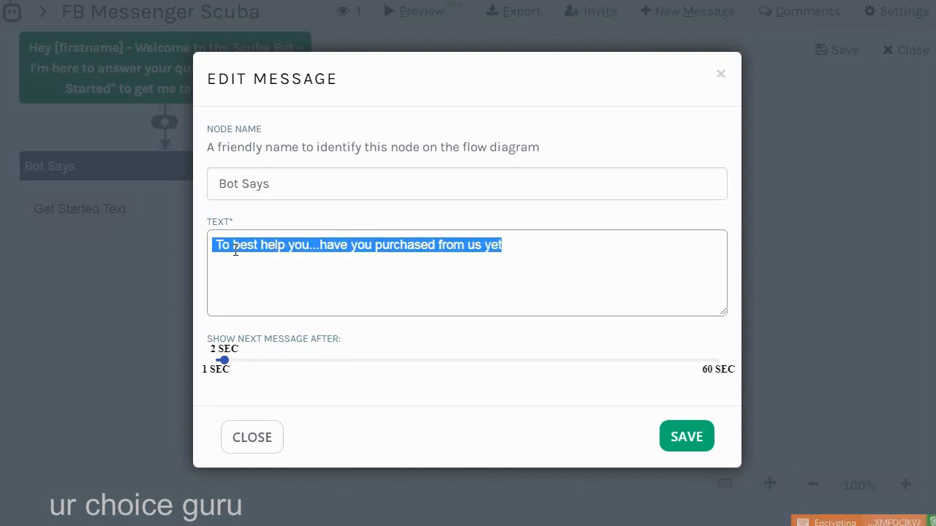
key(BackSpace)
text(hey)
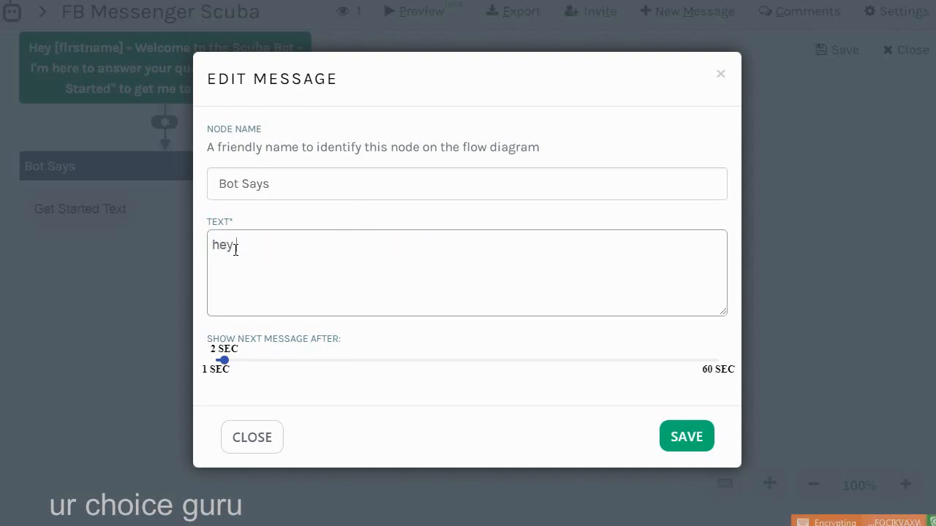
text( [firstname])
text(-  To best help you...have you purchased from us yet)
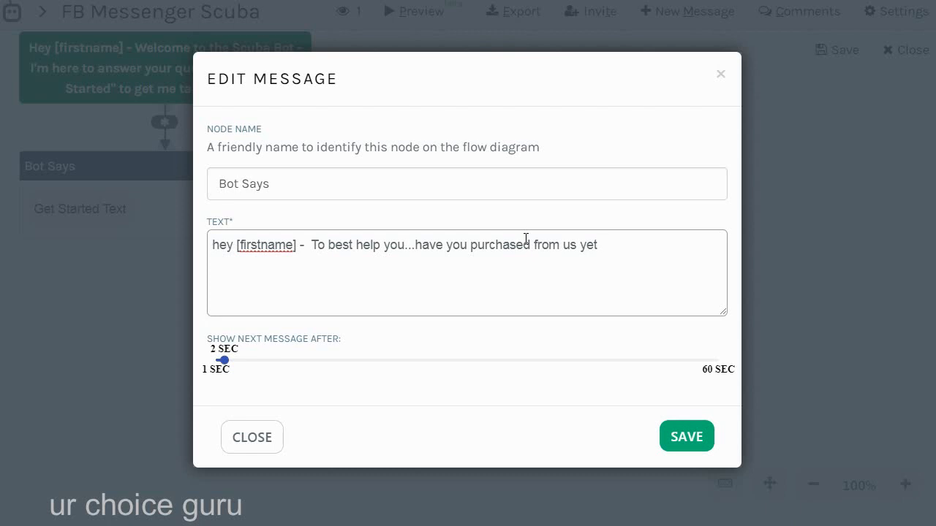
text(?)
click(404, 253)
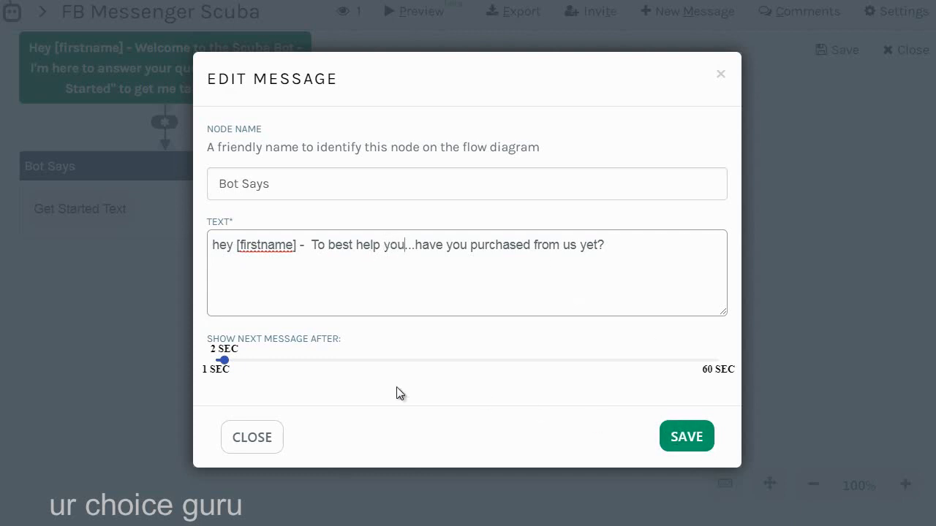
Step: Adjust the delay before the next message, trying 3 seconds, and save the Bot Says node
click(233, 363)
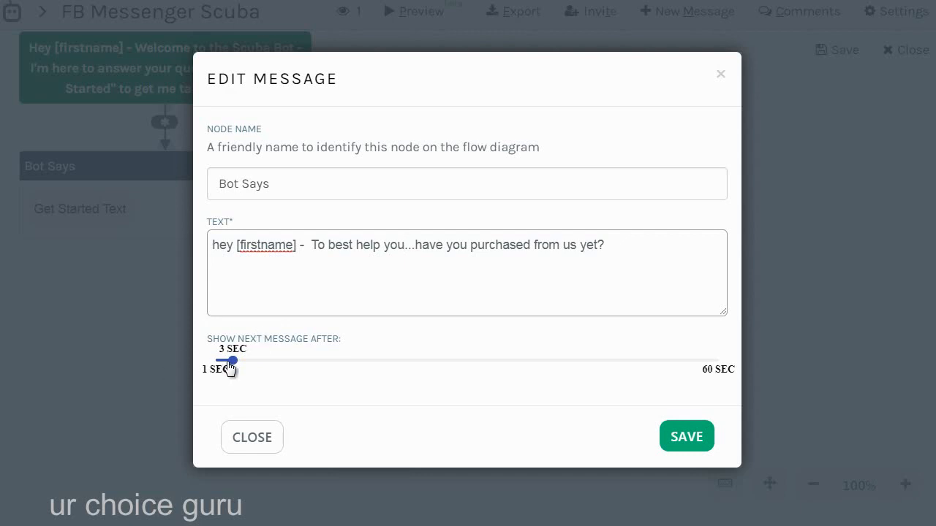
drag(231, 367, 226, 365)
click(686, 439)
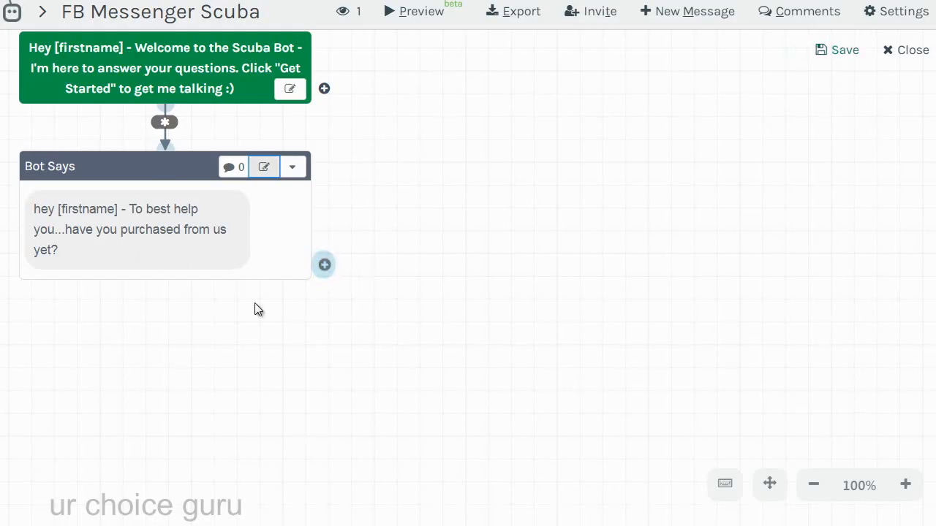
Step: Look through the message types that can follow the Bot Says node, from User Says to Receipt, and view the node's options
click(325, 268)
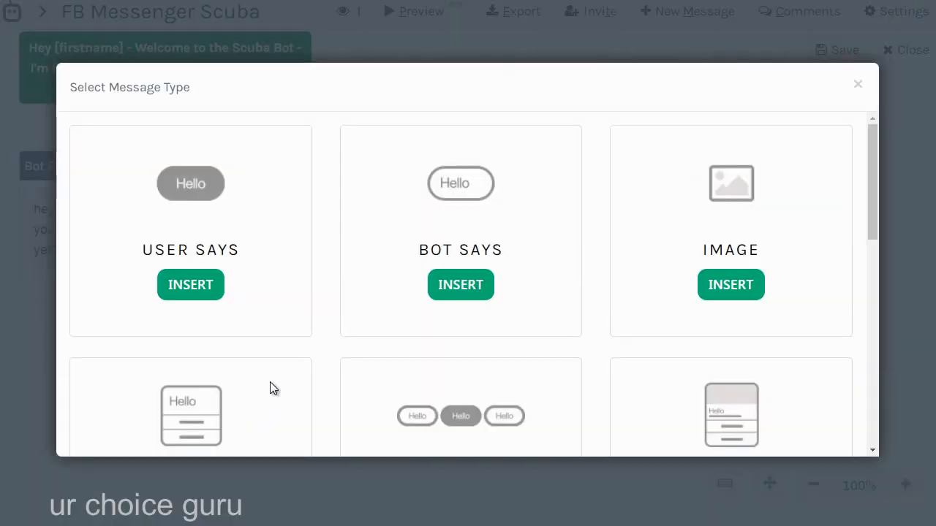
click(202, 285)
scroll(411, 265, down, 2)
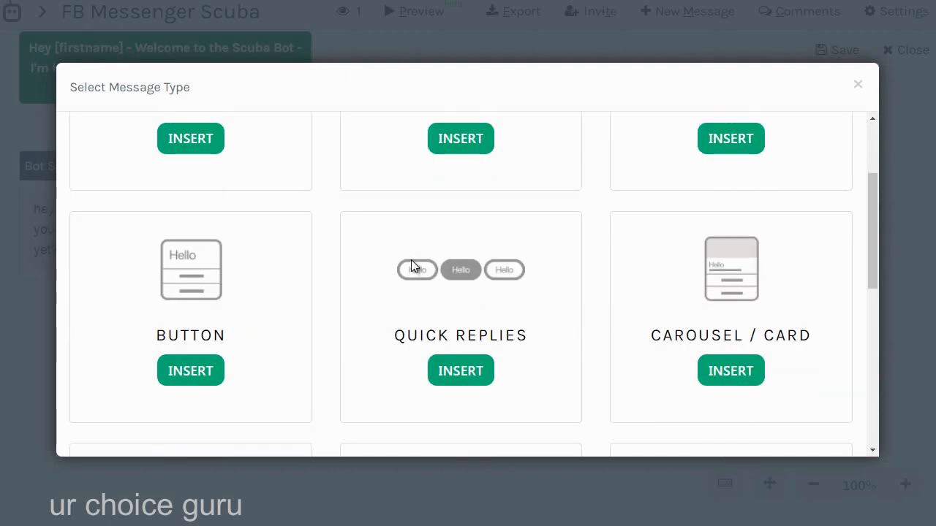
scroll(411, 262, down, 1)
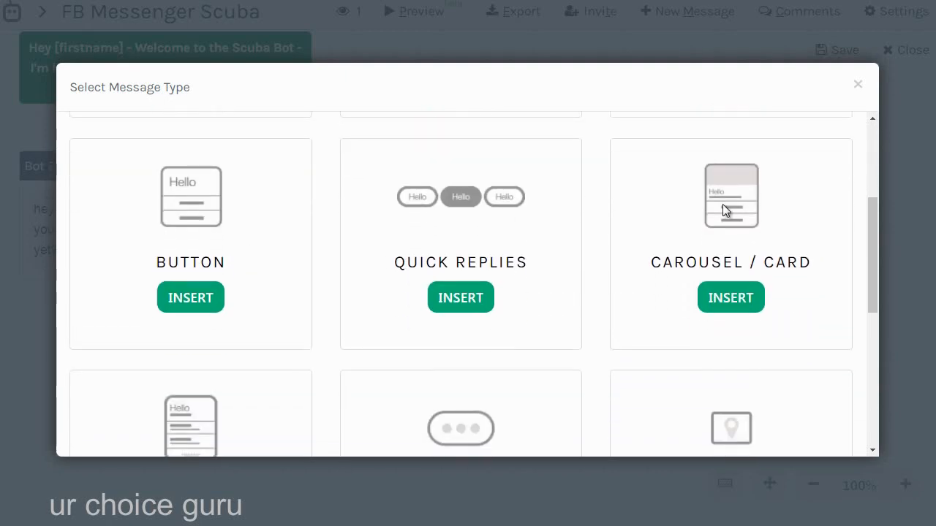
scroll(430, 242, down, 1)
scroll(430, 245, down, 1)
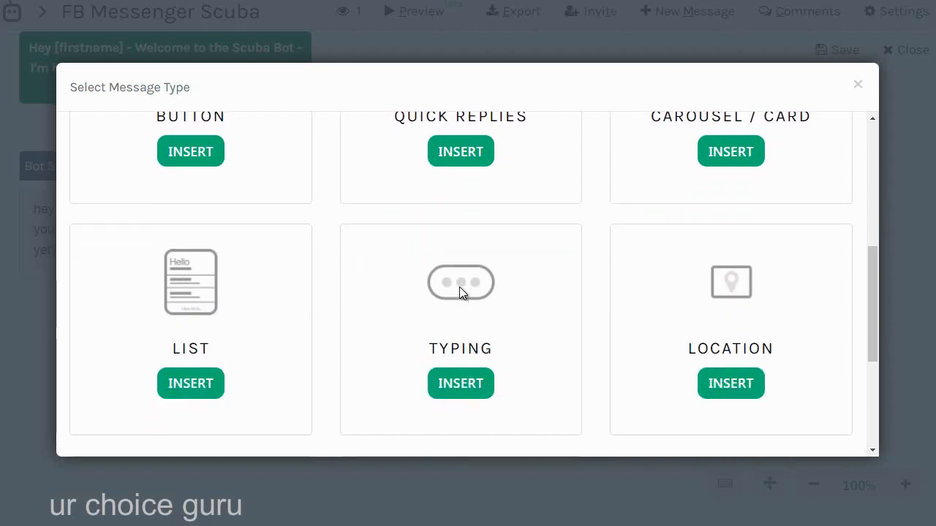
scroll(459, 287, down, 1)
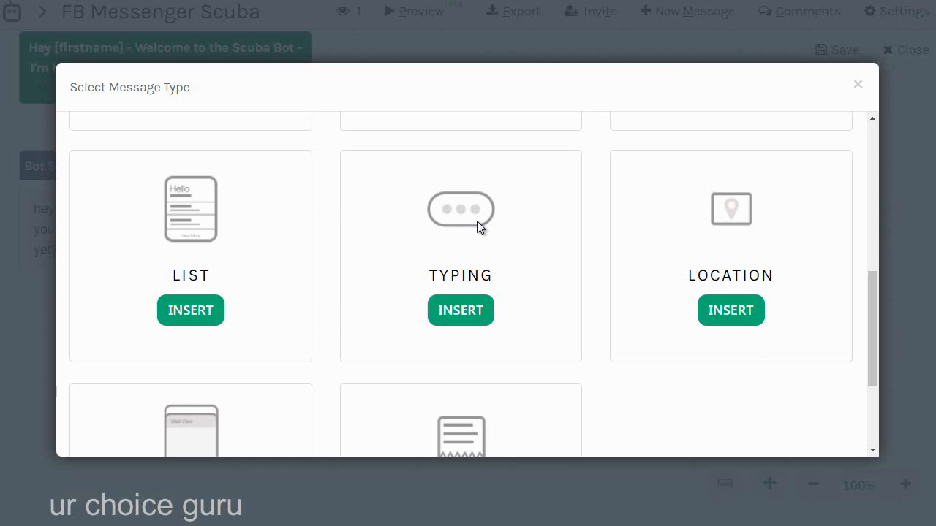
scroll(743, 240, down, 1)
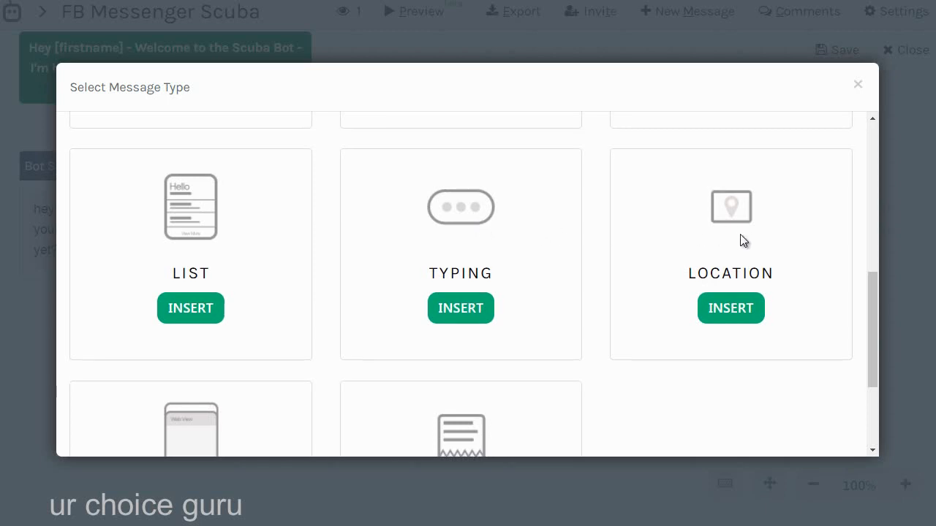
scroll(743, 240, down, 2)
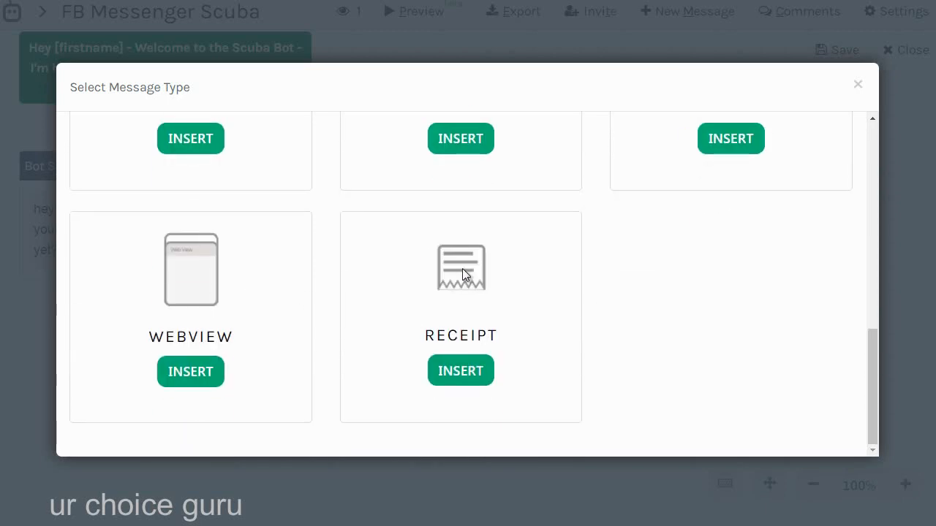
scroll(461, 277, up, 5)
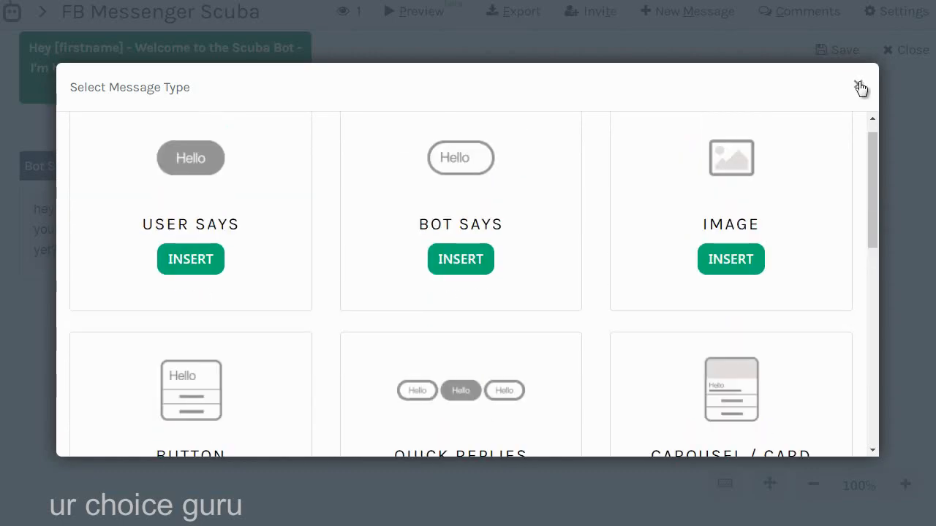
click(860, 87)
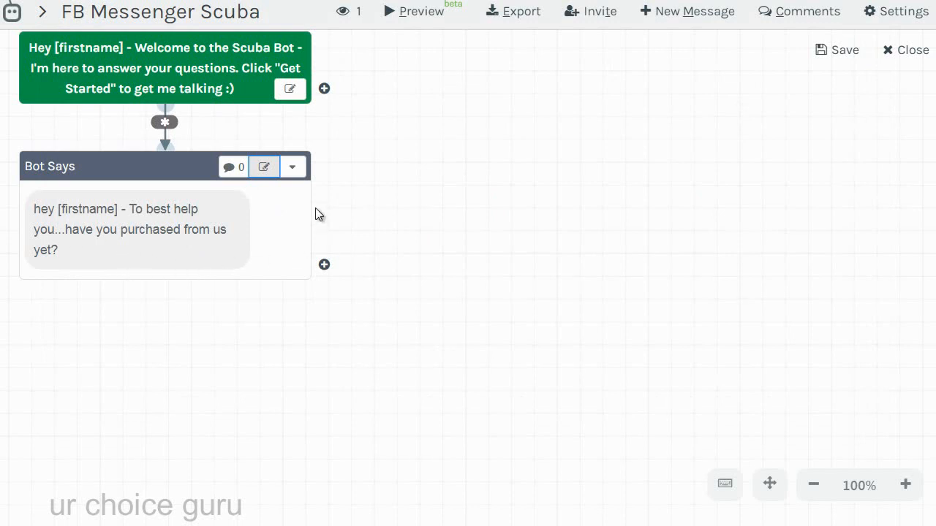
click(302, 174)
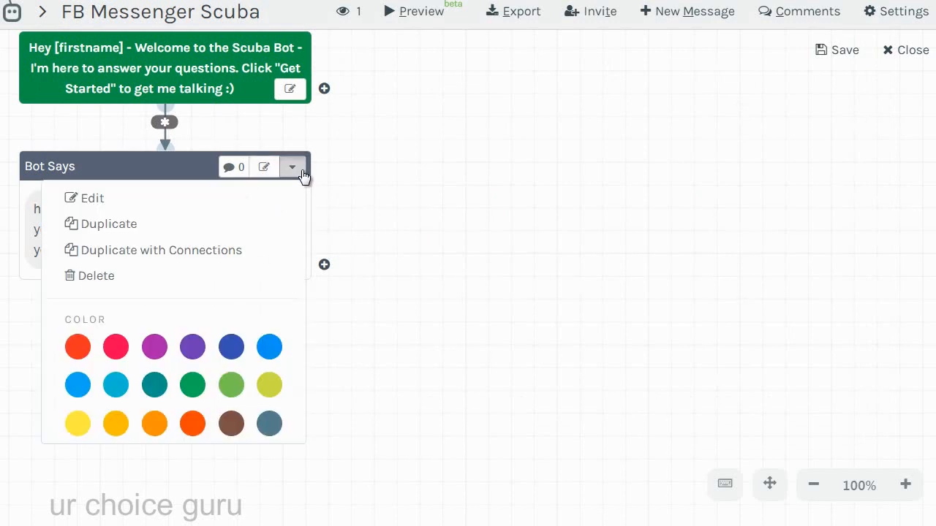
Step: Insert a Quick Replies message connected after the Bot Says node
click(323, 265)
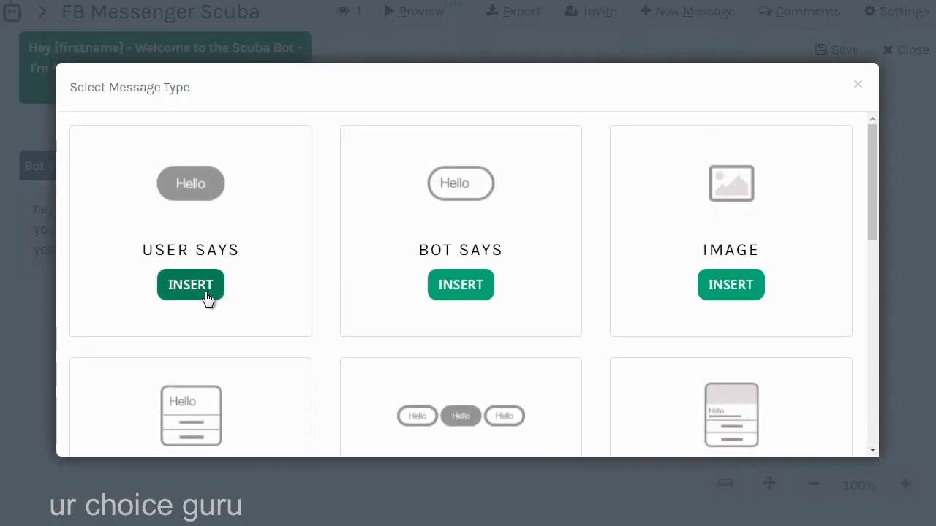
scroll(286, 283, down, 2)
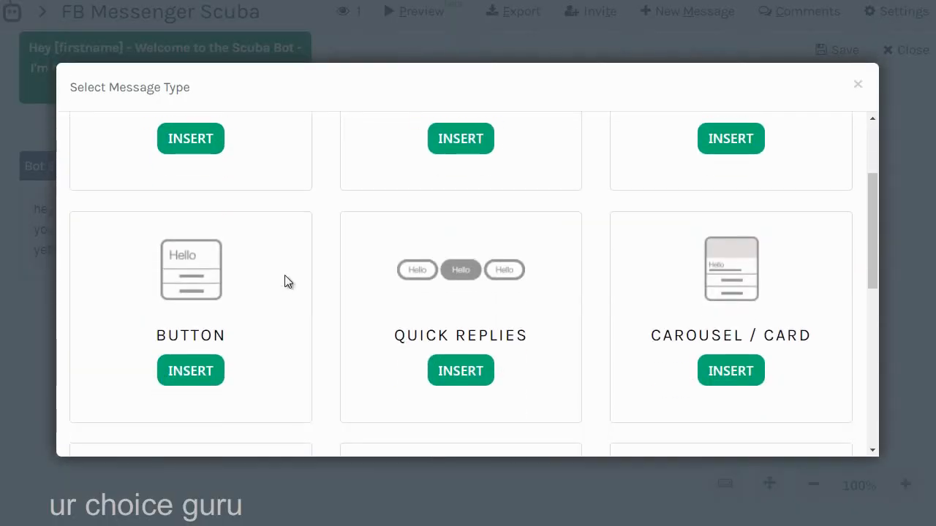
scroll(285, 276, down, 1)
scroll(285, 276, up, 1)
scroll(285, 276, up, 2)
scroll(285, 276, down, 2)
scroll(284, 282, down, 1)
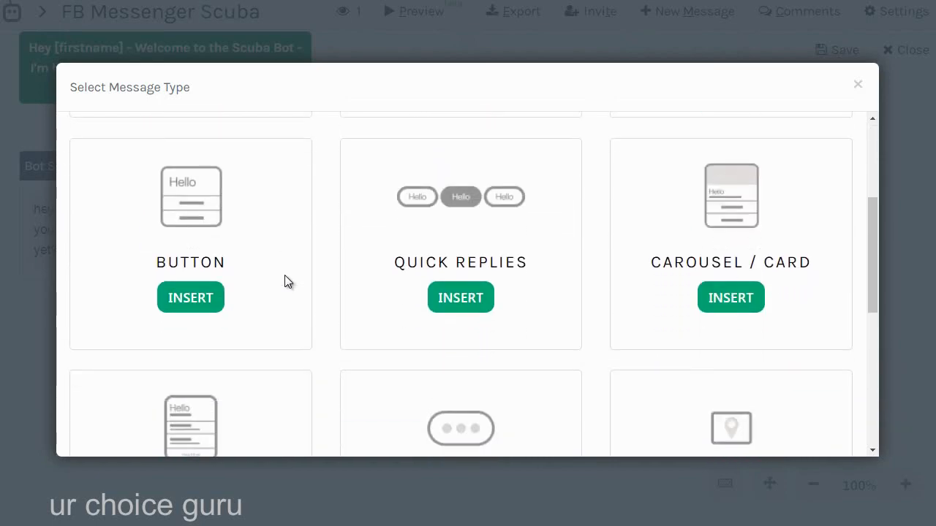
click(462, 297)
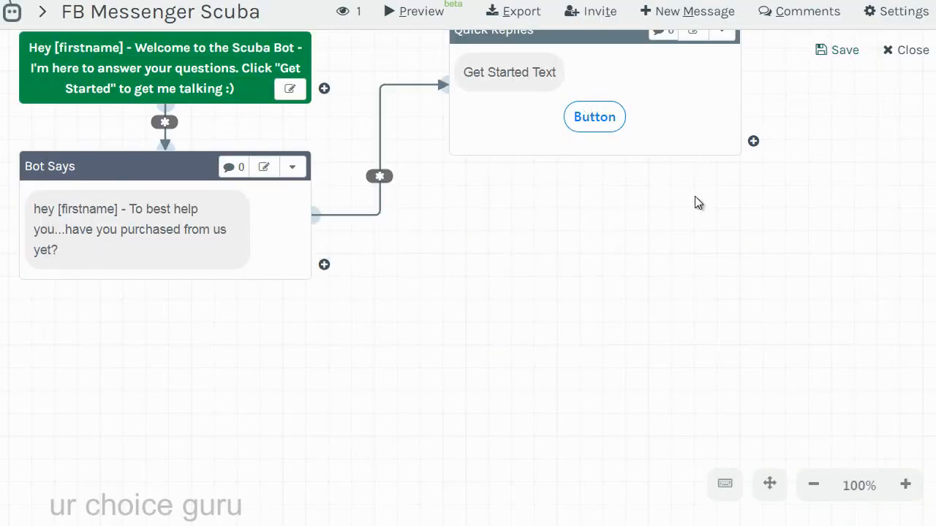
Step: Move the Quick Replies node closer to the Bot Says node and align the two side by side
key(ctrl+minus)
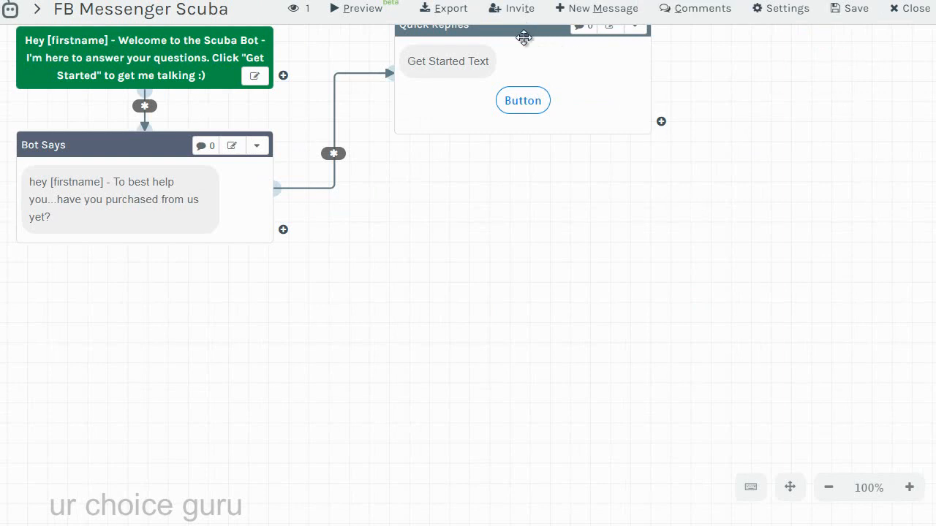
drag(524, 36, 524, 131)
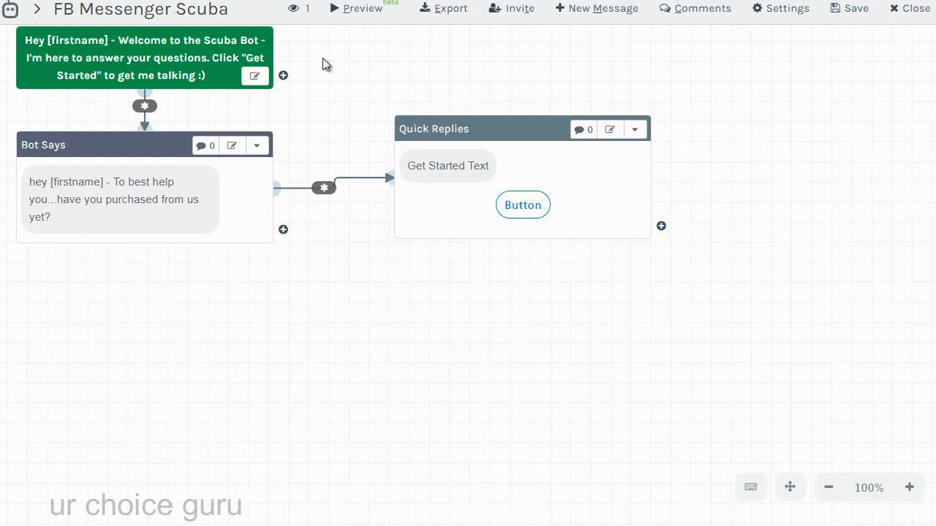
drag(468, 129, 415, 143)
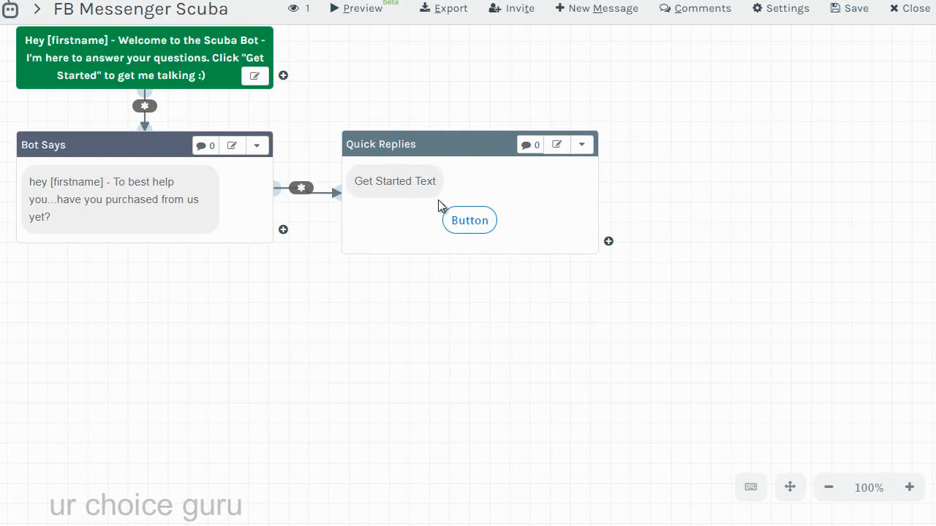
Step: Name the Quick Replies node "Customer - Yes or No?" and replace its text with "Please Choose Yes or No"
click(554, 146)
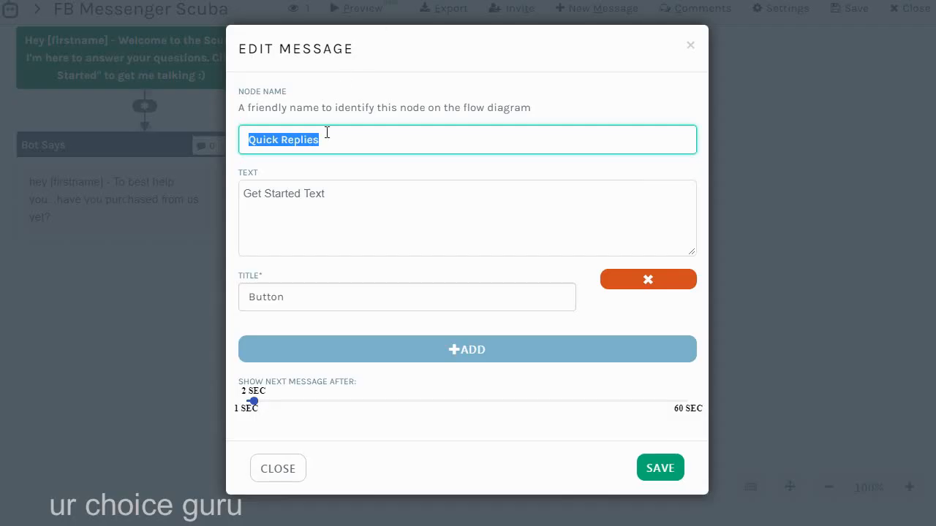
text(Customer)
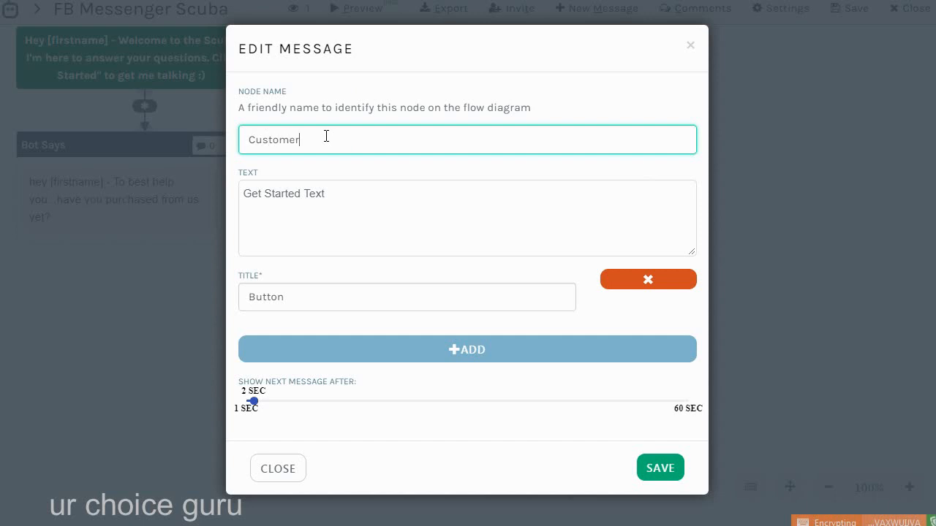
text( - Yes or No?)
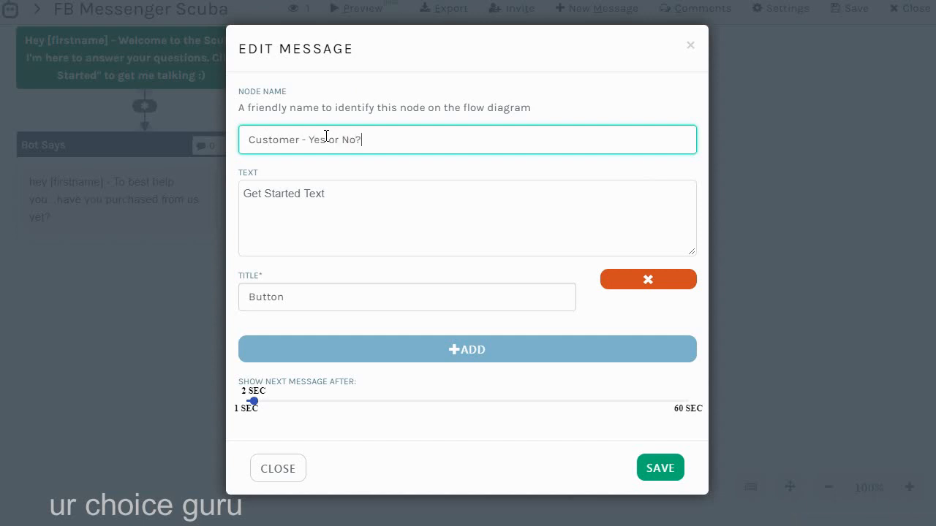
key(Tab)
key(ctrl+a)
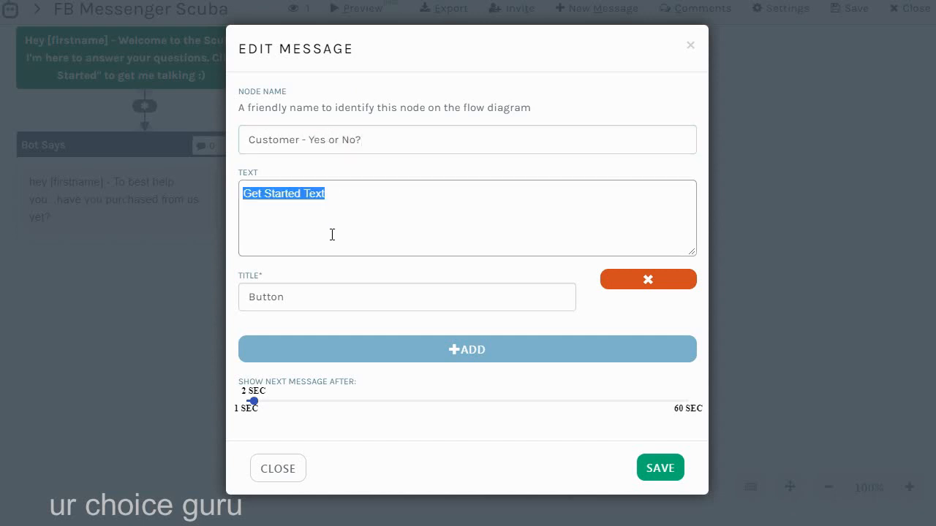
text(Pe)
key(BackSpace)
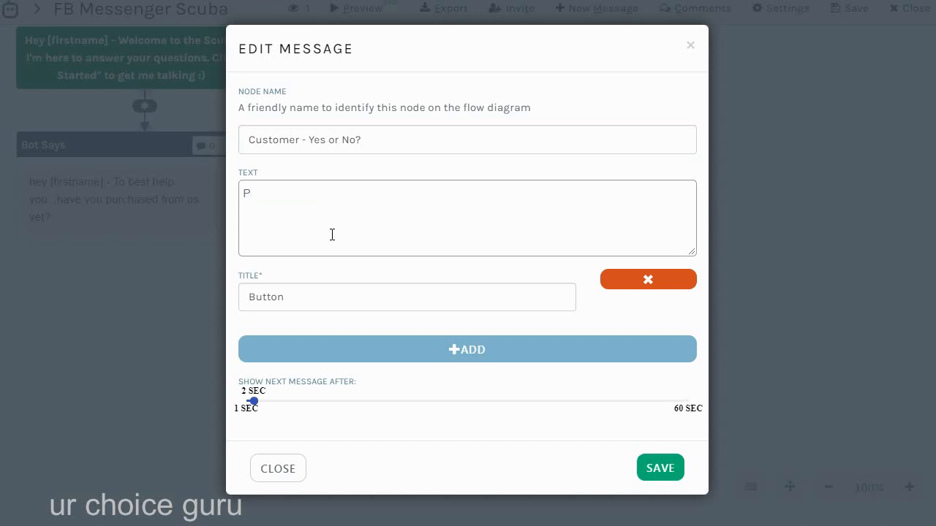
text(lease Choose)
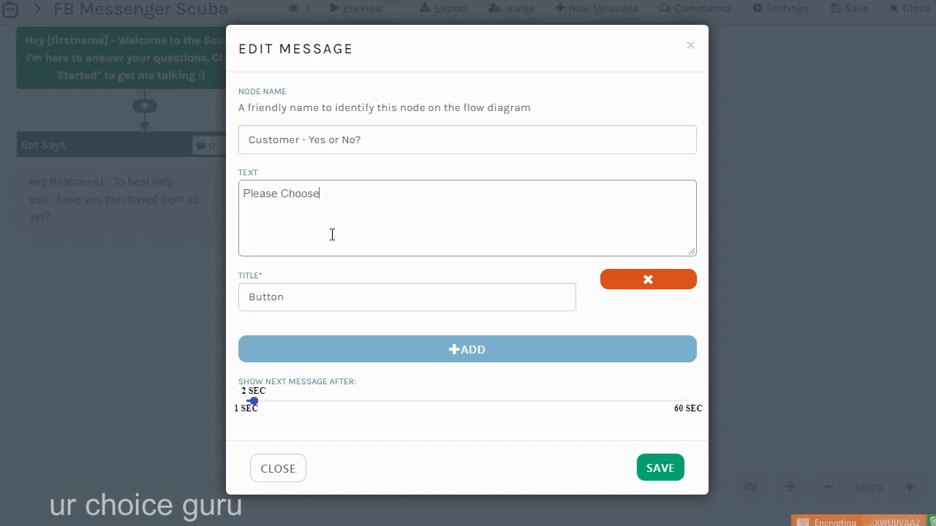
text( Yes or No)
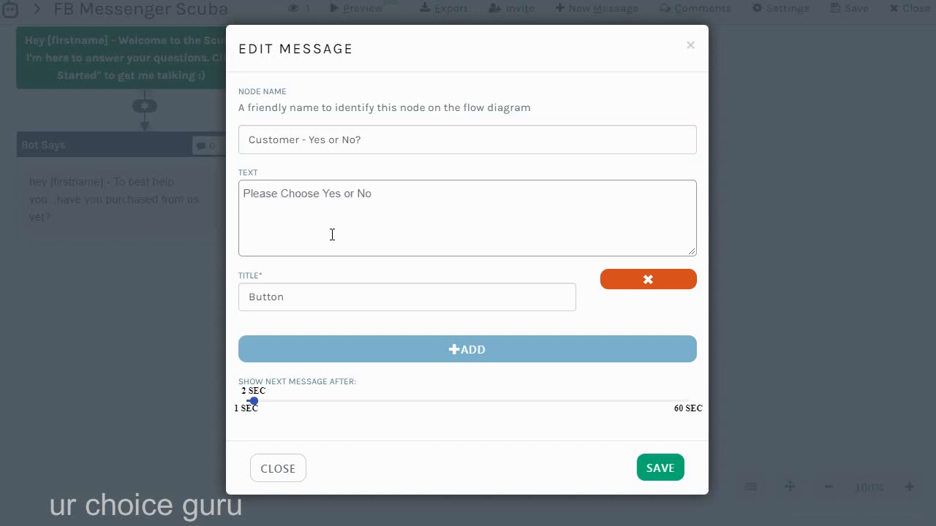
Step: Give the message two reply buttons titled "Yes" and "No", and save it
drag(289, 292, 201, 290)
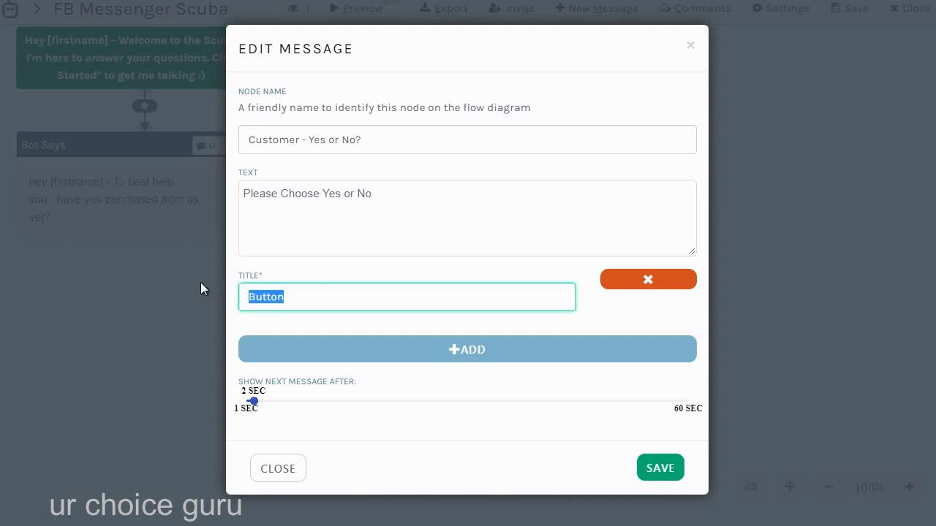
click(463, 351)
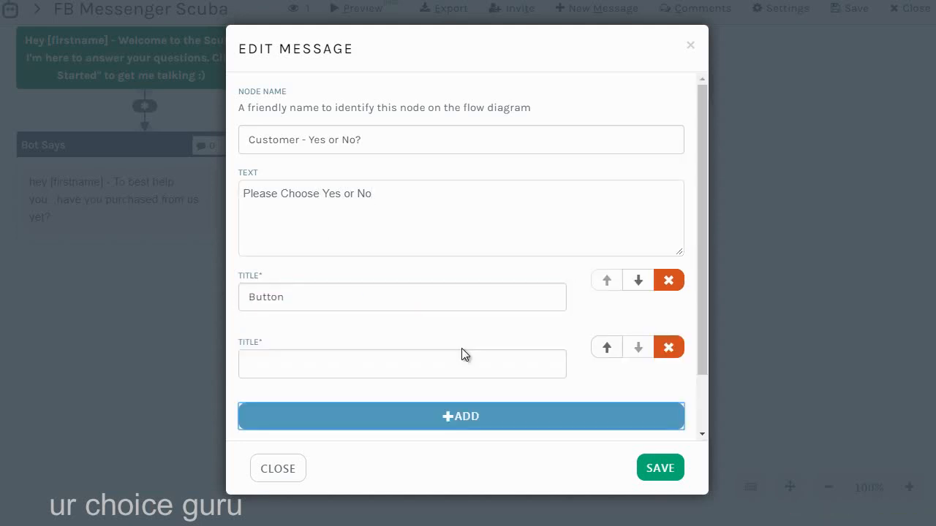
drag(303, 301, 265, 290)
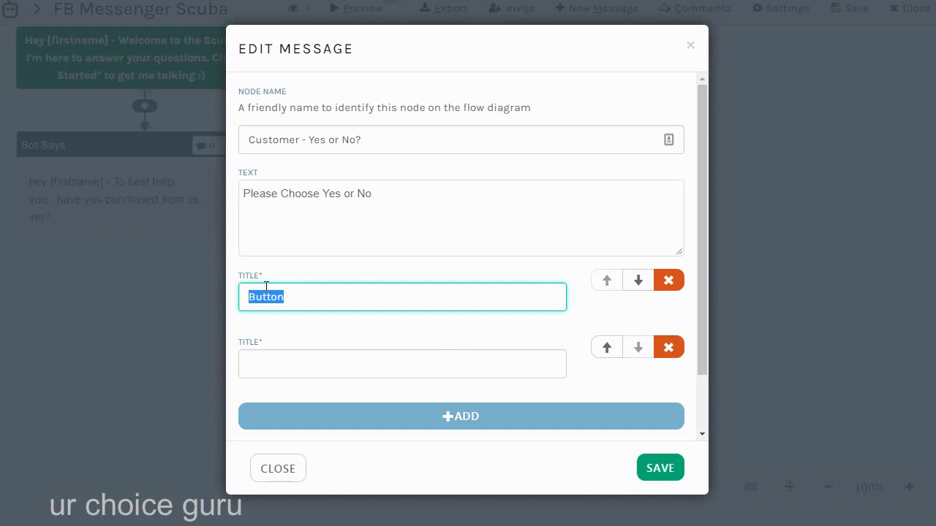
text(Yes)
click(299, 362)
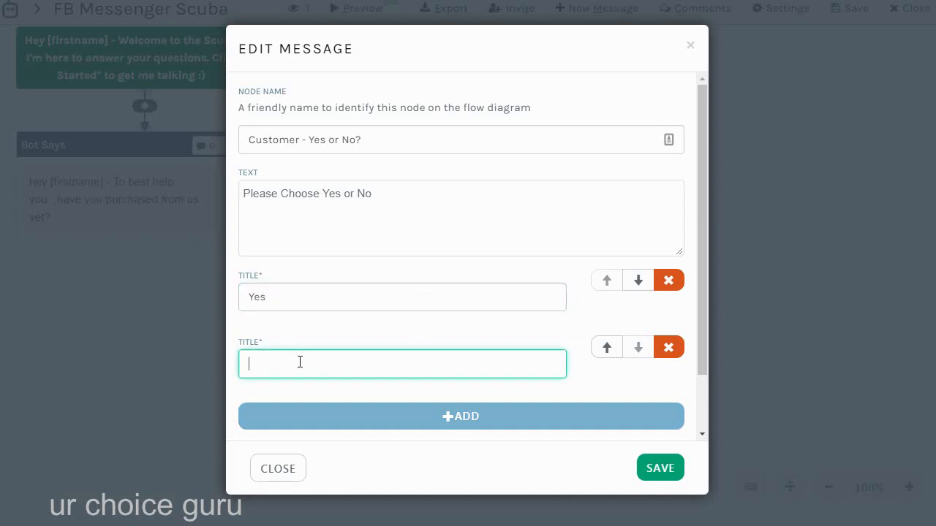
text(No)
scroll(350, 353, down, 1)
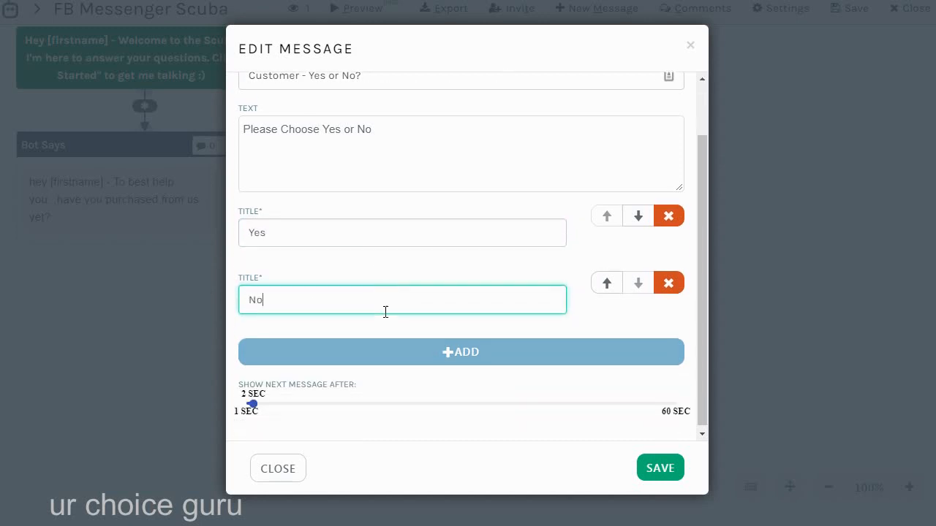
click(656, 472)
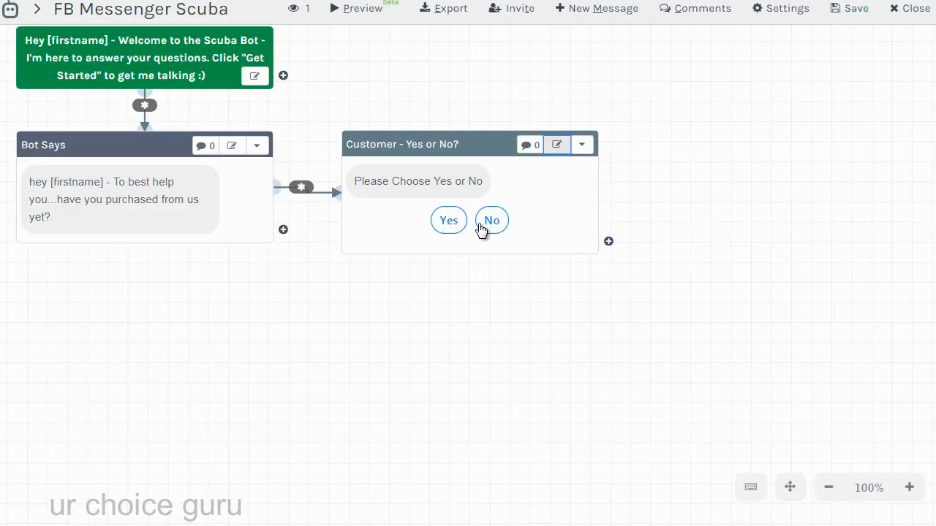
Step: Try Custom action on the connection between Bot Says and "Customer - Yes or No?", but save it with "No action required"
click(300, 188)
click(440, 281)
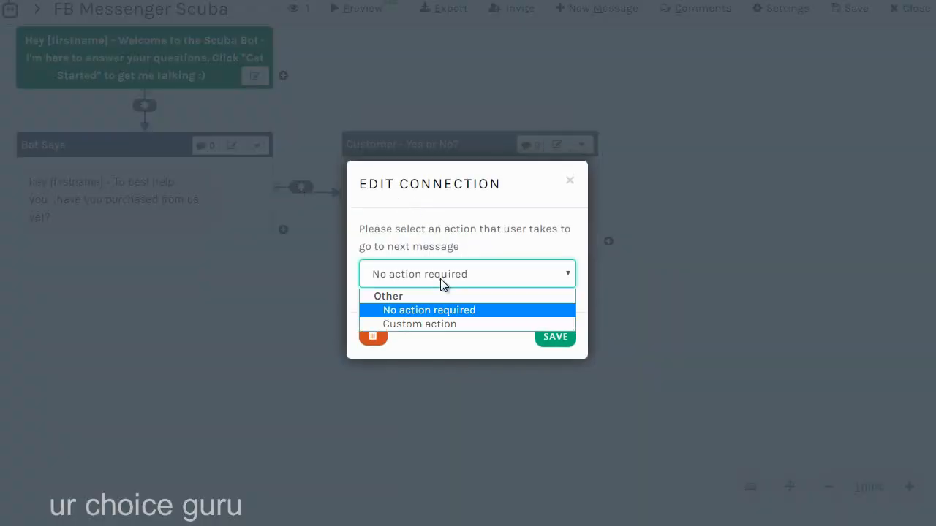
click(424, 326)
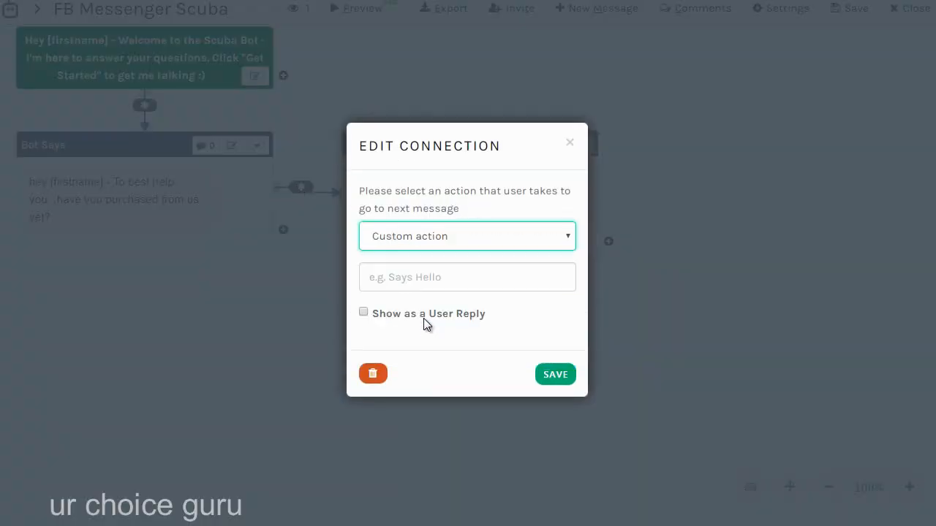
click(432, 244)
click(414, 274)
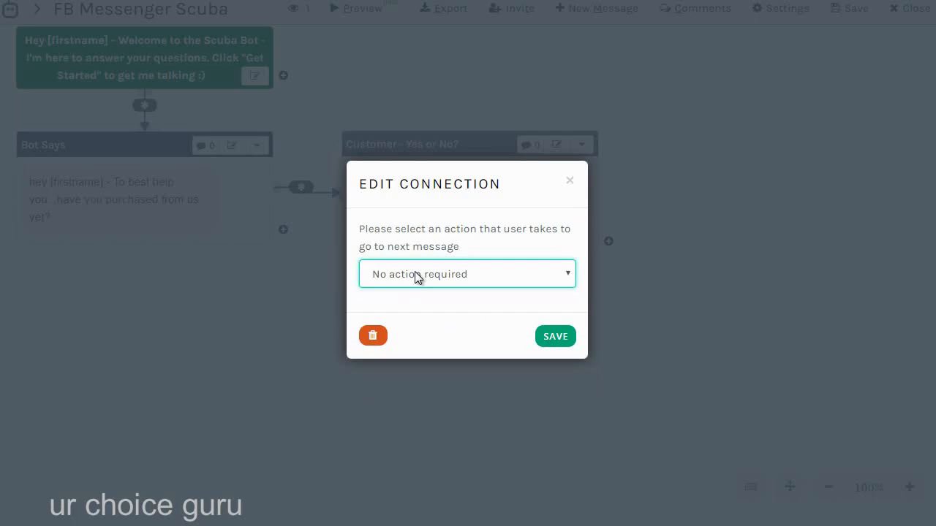
click(554, 338)
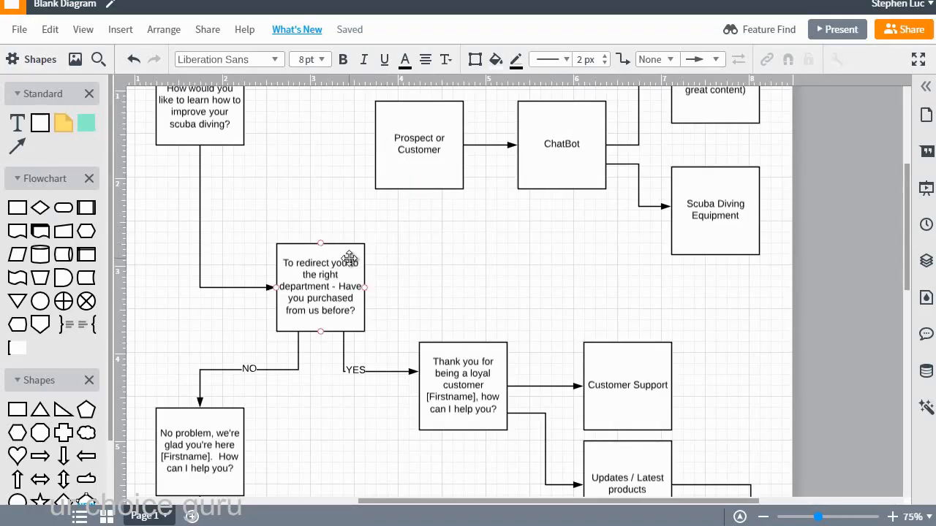
Step: Review the purchase question and its YES and NO branches in the Lucidchart diagram
scroll(349, 258, up, 3)
scroll(349, 258, down, 3)
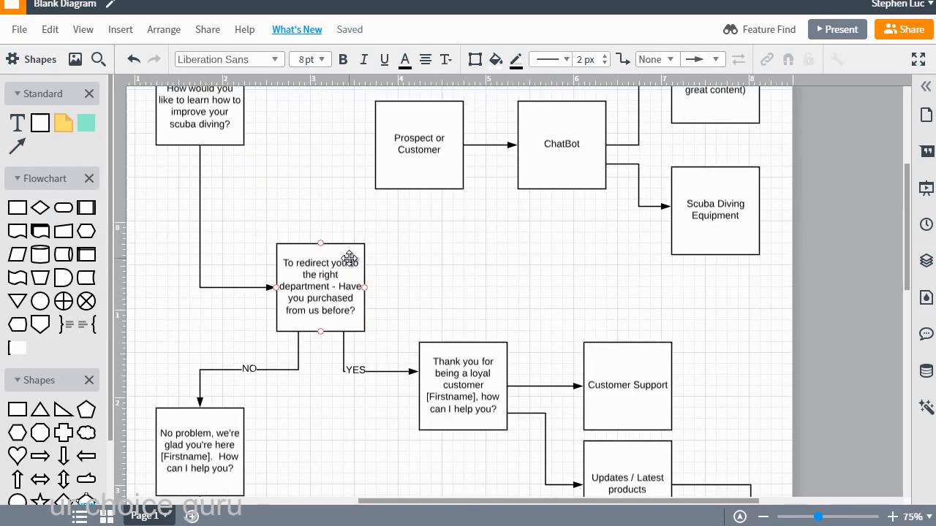
Step: Examine the opening question, the purchase question and the loyal-customer reply on the YES branch of the Lucidchart diagram
click(338, 295)
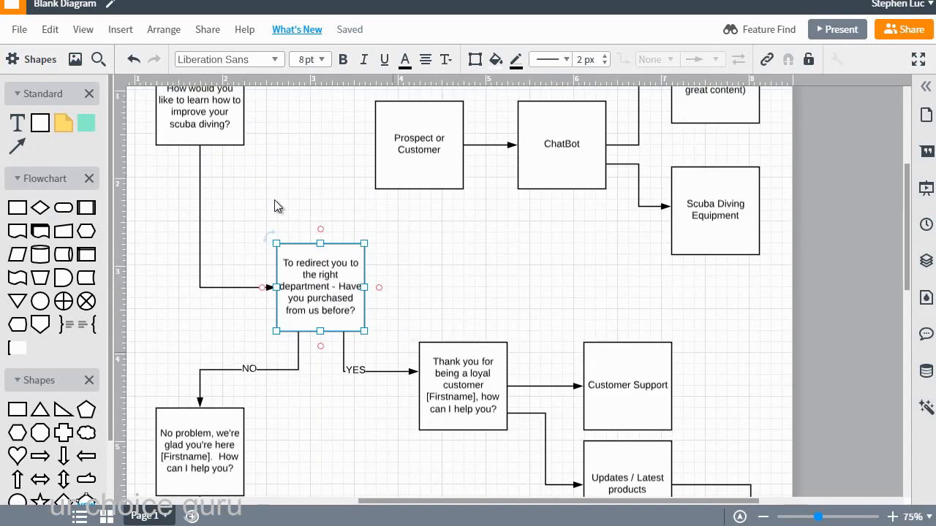
scroll(324, 255, up, 1)
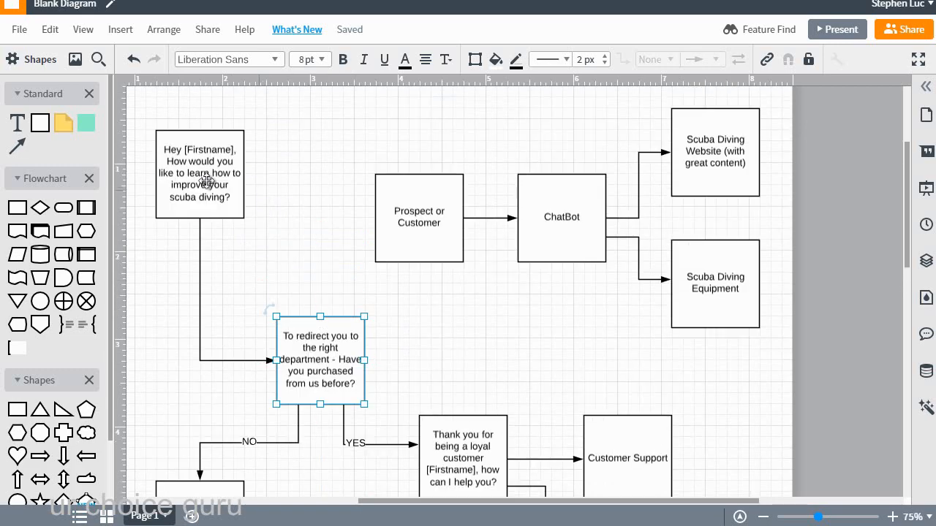
click(205, 179)
scroll(319, 206, down, 2)
scroll(319, 208, down, 1)
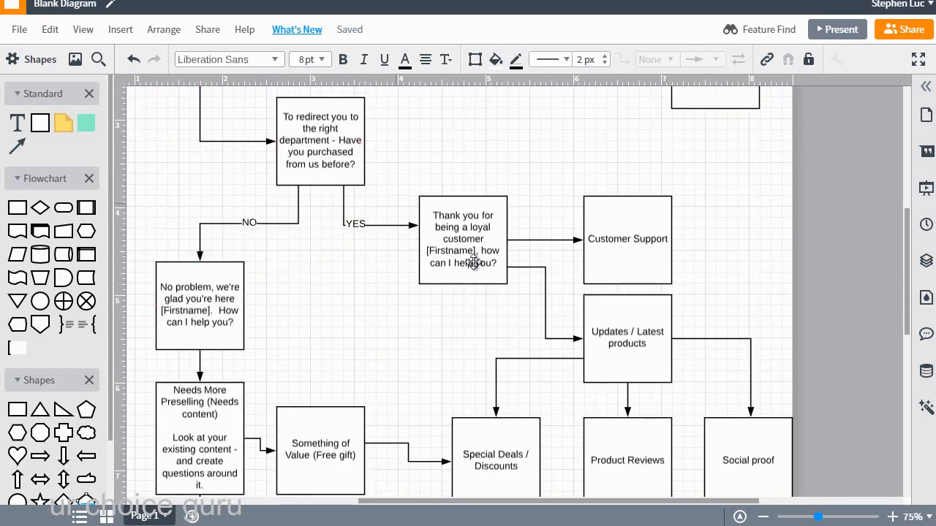
double_click(482, 241)
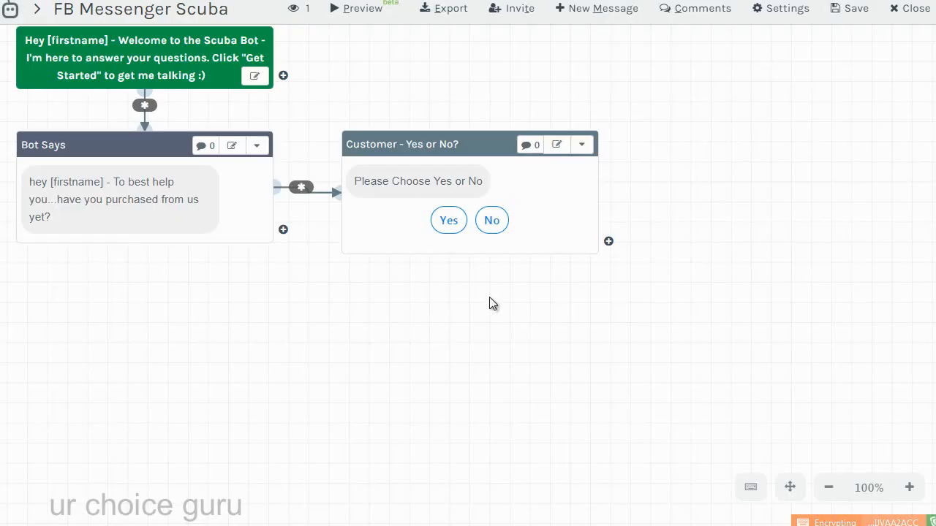
click(610, 248)
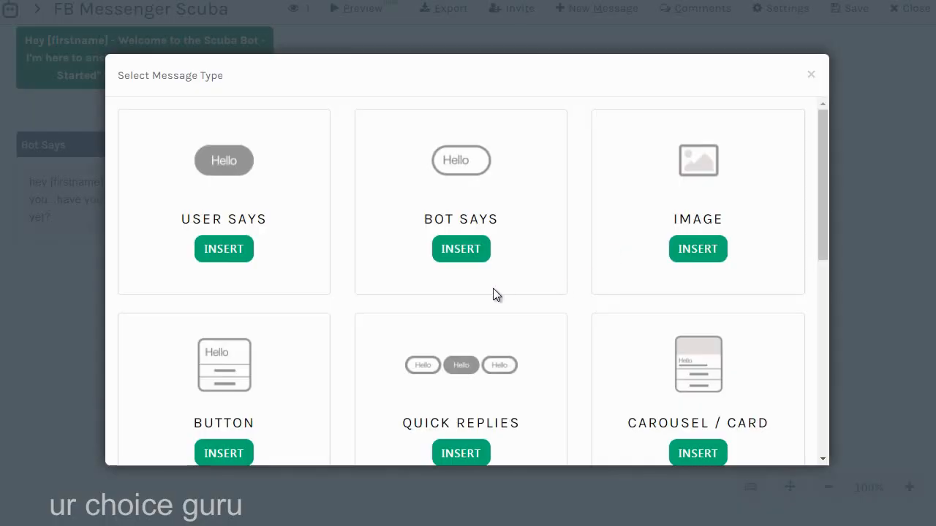
scroll(471, 284, down, 2)
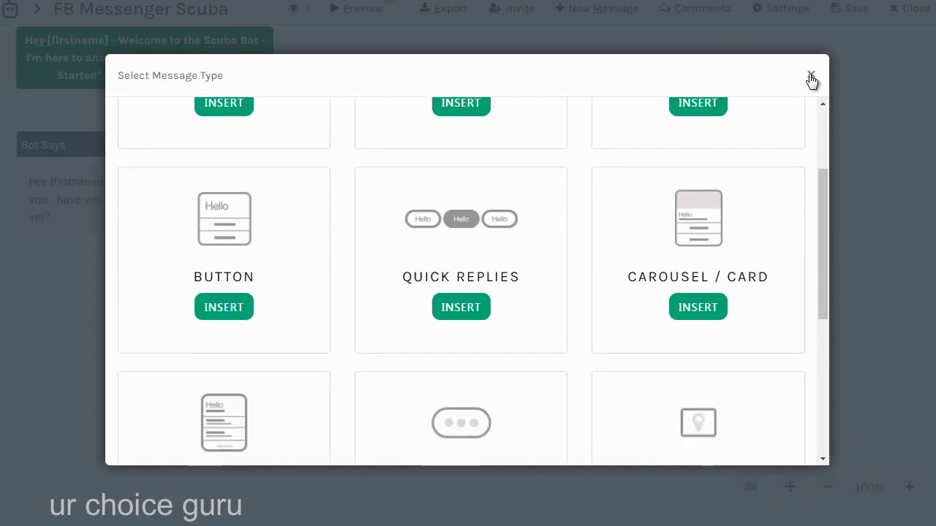
click(811, 75)
click(449, 220)
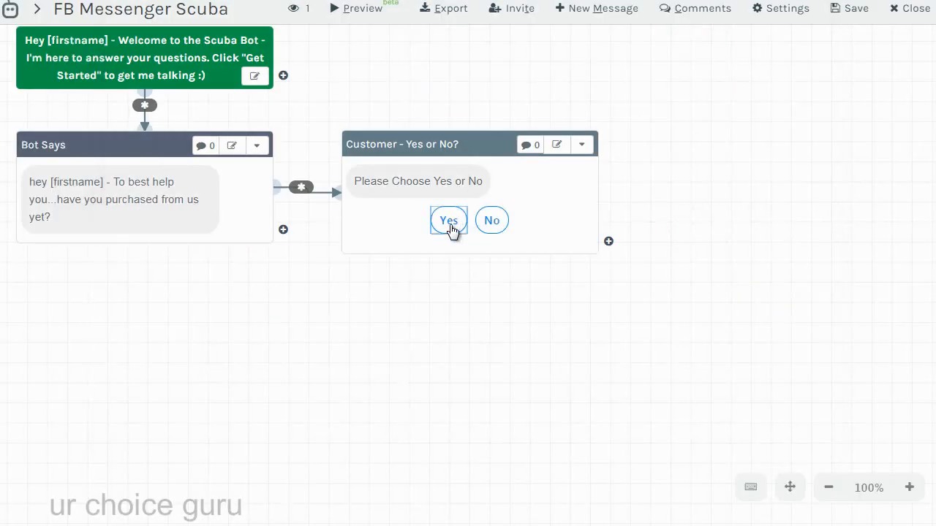
click(500, 224)
Step: Switching to Botmock, insert a User Says message after "Customer - Yes or No?" and place it directly below that node
click(611, 241)
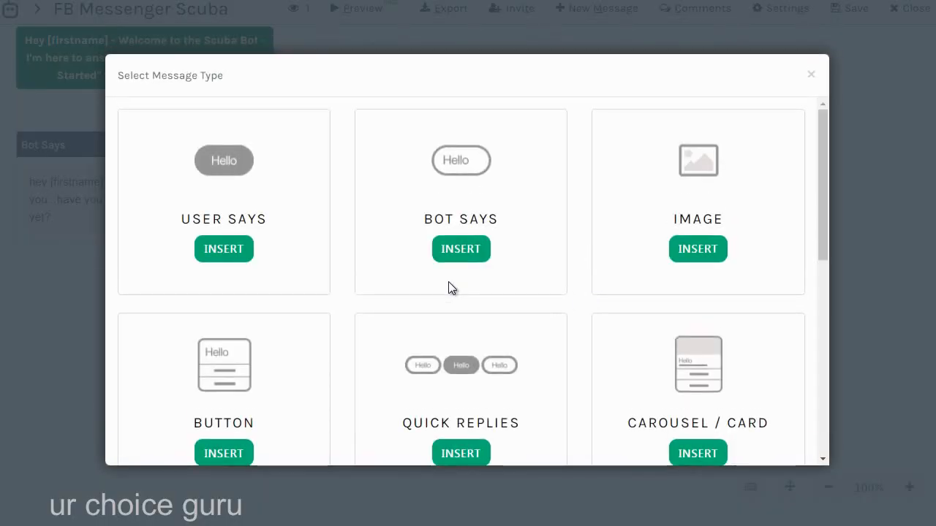
scroll(448, 282, down, 3)
scroll(446, 282, down, 3)
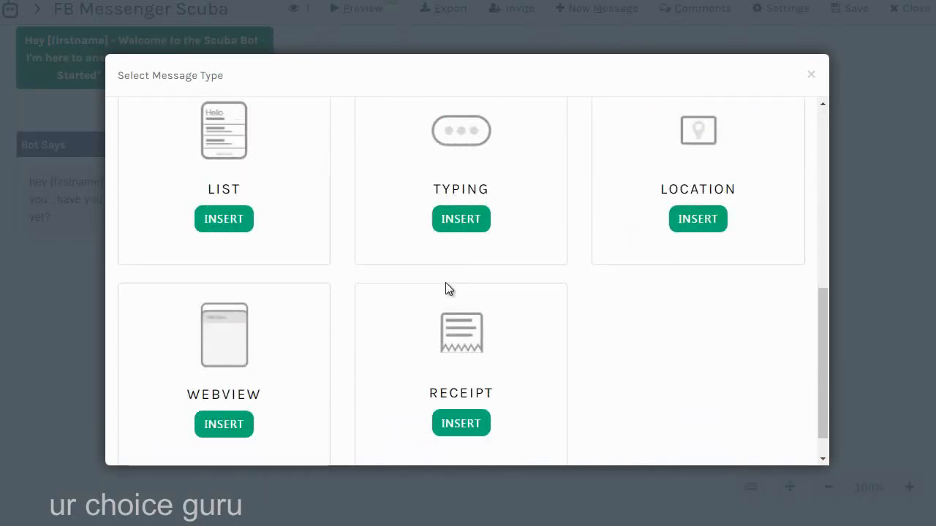
scroll(445, 282, up, 6)
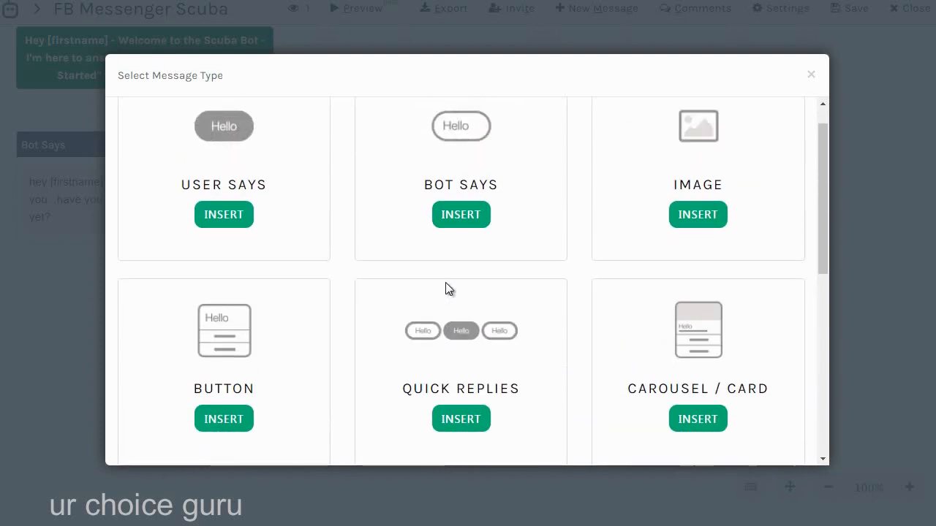
scroll(445, 284, up, 1)
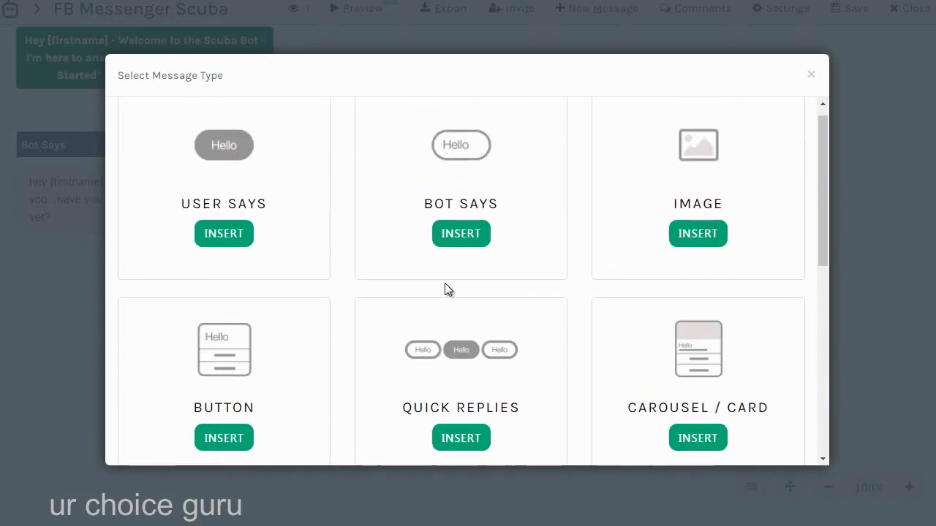
click(249, 249)
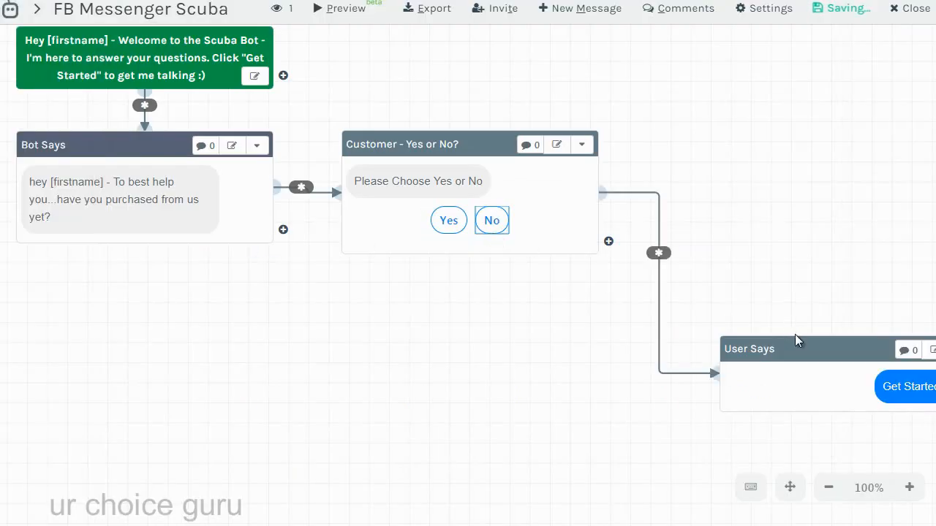
mouse_move(787, 351)
mouse_down()
mouse_move(445, 309)
mouse_move(414, 314)
mouse_move(411, 329)
mouse_up()
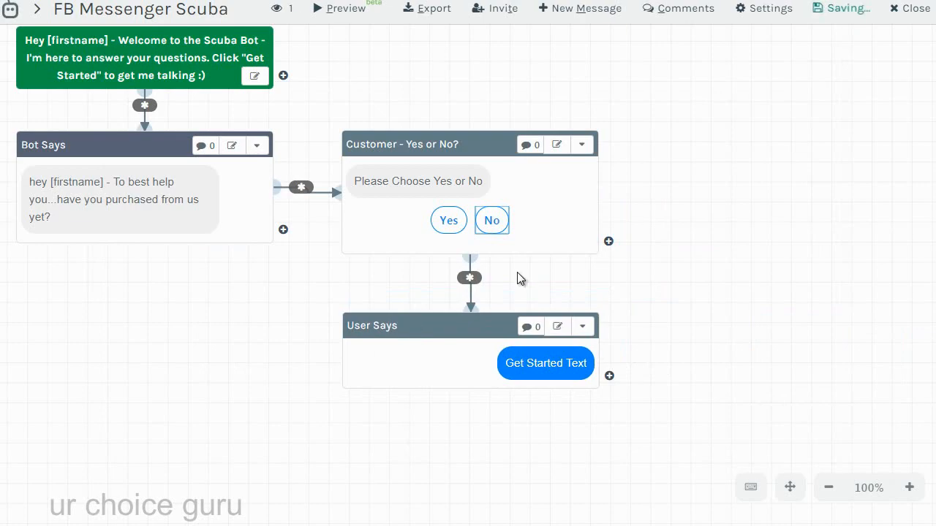
click(557, 328)
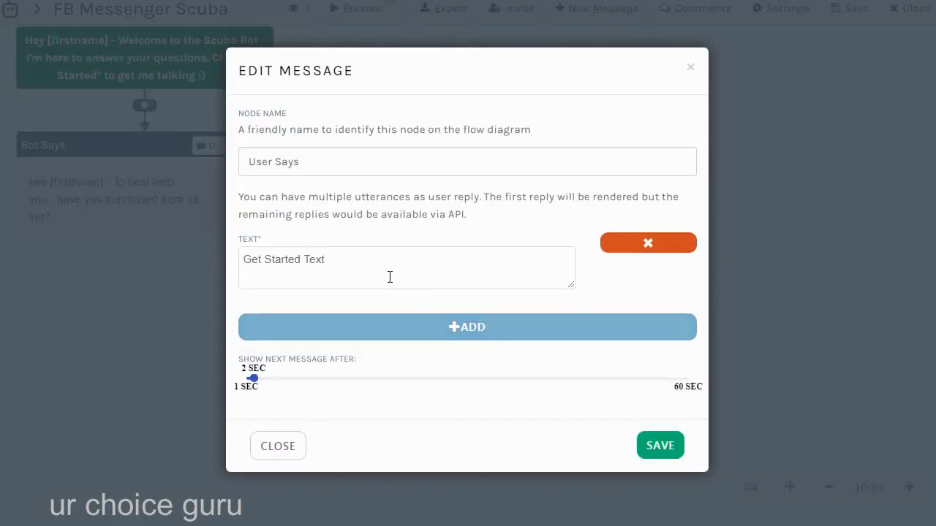
click(389, 276)
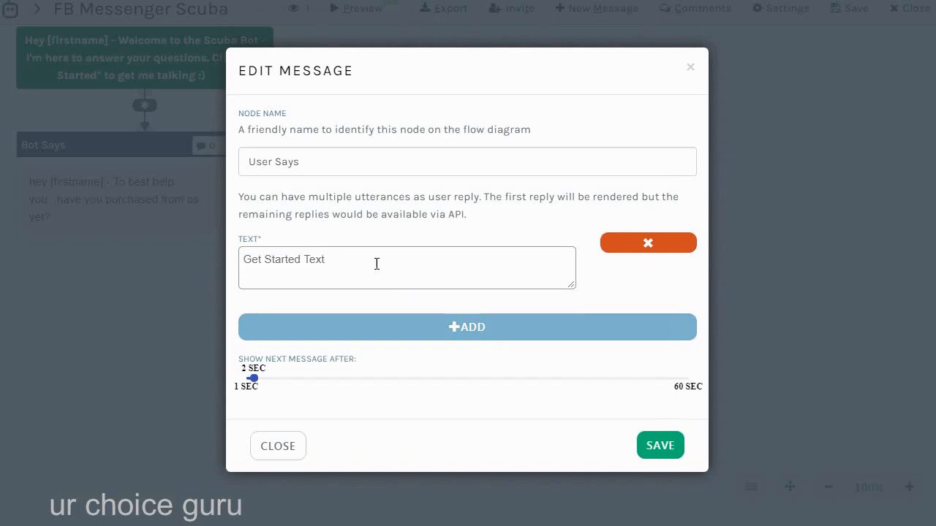
click(690, 68)
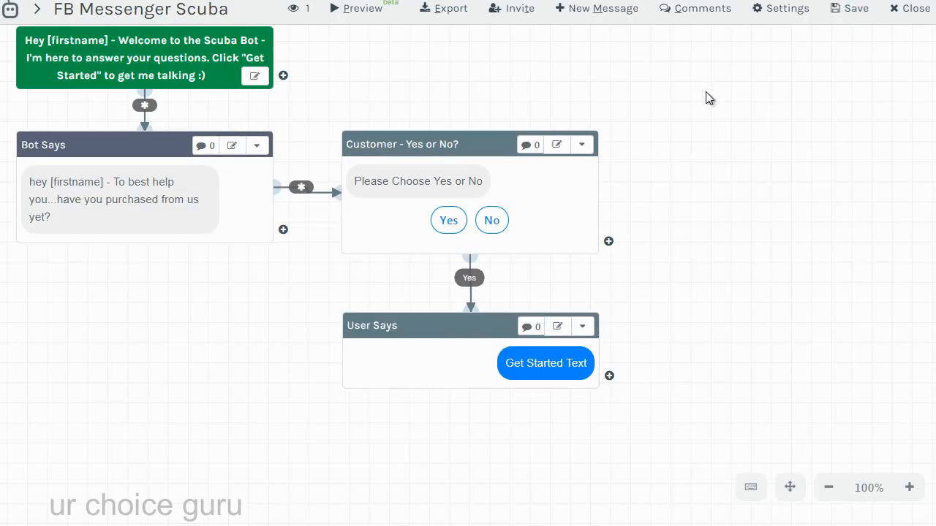
Step: Set the connection from "Customer - Yes or No?" to the User Says message to the Yes action, shown as a user reply, and save it
click(472, 279)
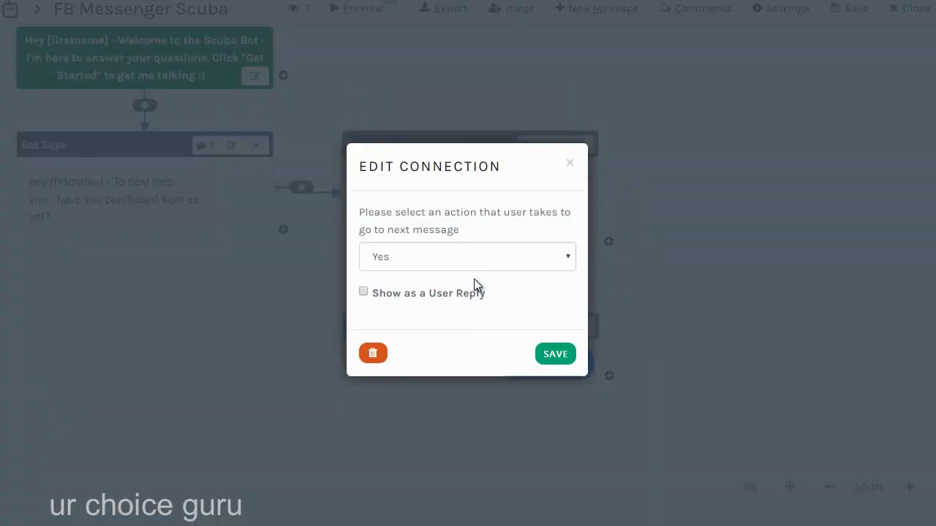
click(460, 258)
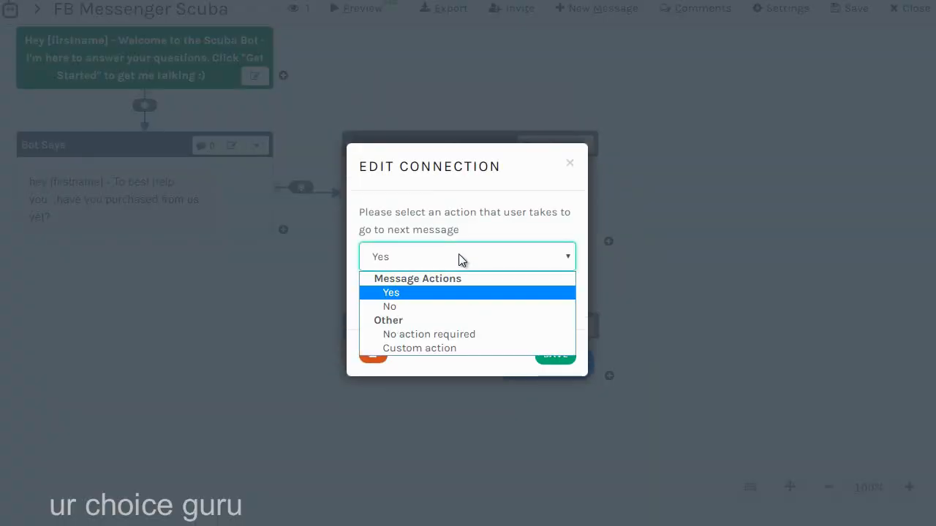
click(437, 293)
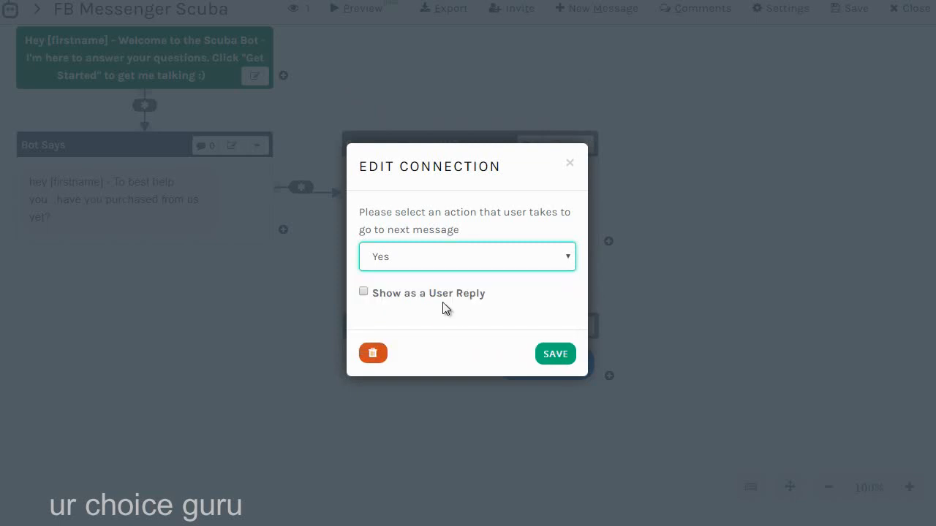
click(553, 355)
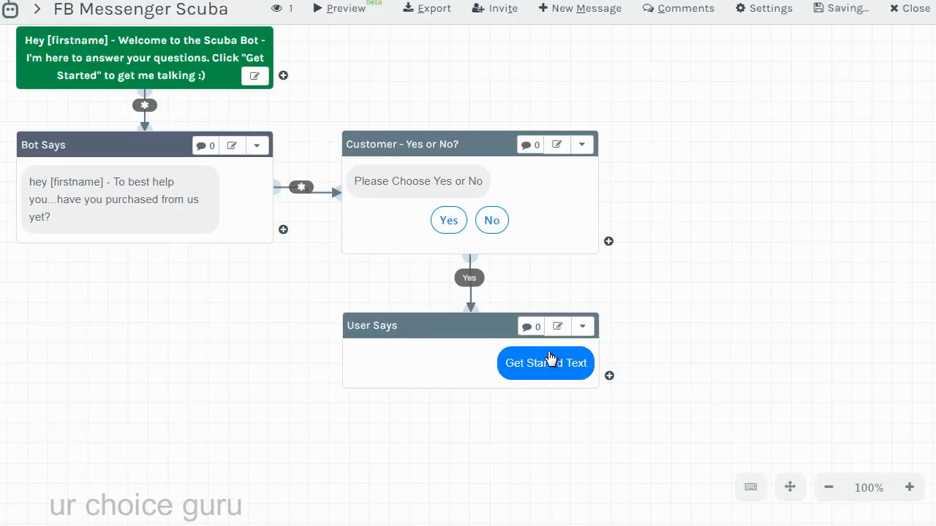
click(469, 280)
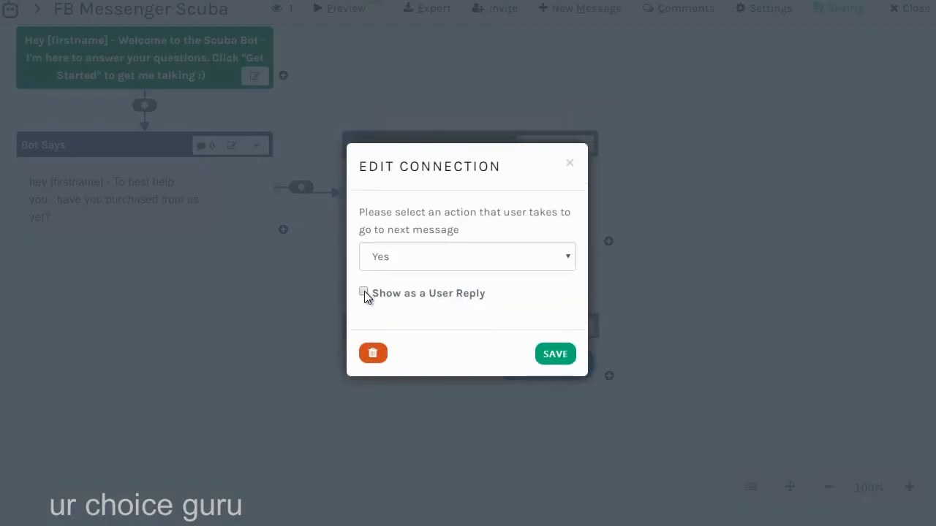
click(364, 291)
click(555, 356)
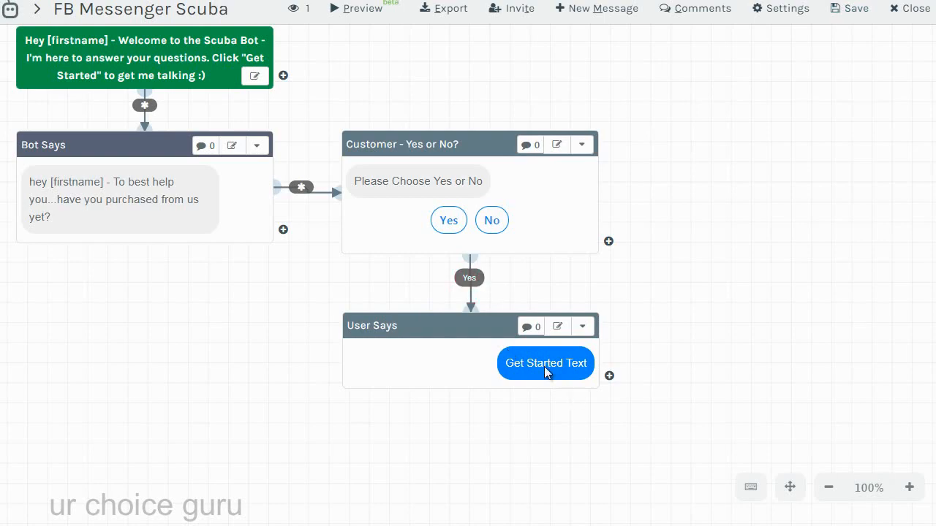
Step: Replace the User Says message text with "Thank you for being a loyal customer [Firstname], how can I help you?" and save it
click(558, 326)
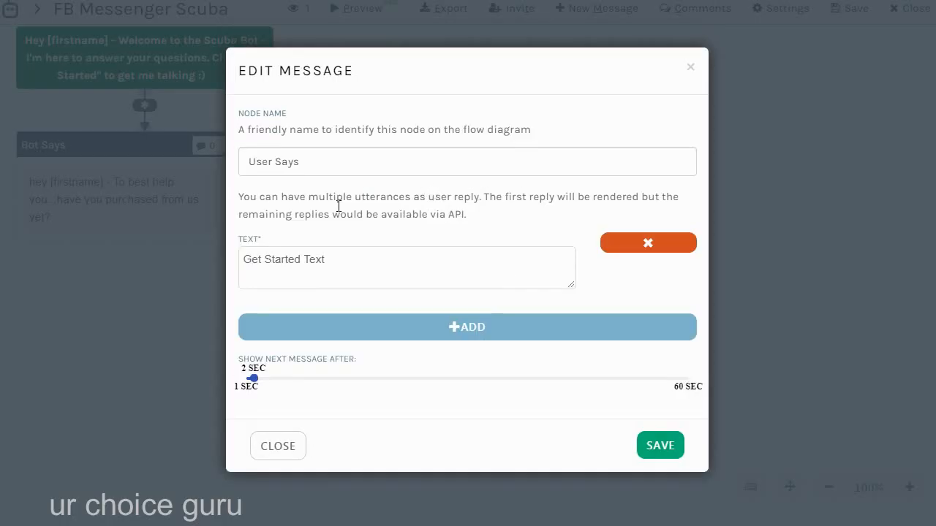
drag(341, 259, 231, 246)
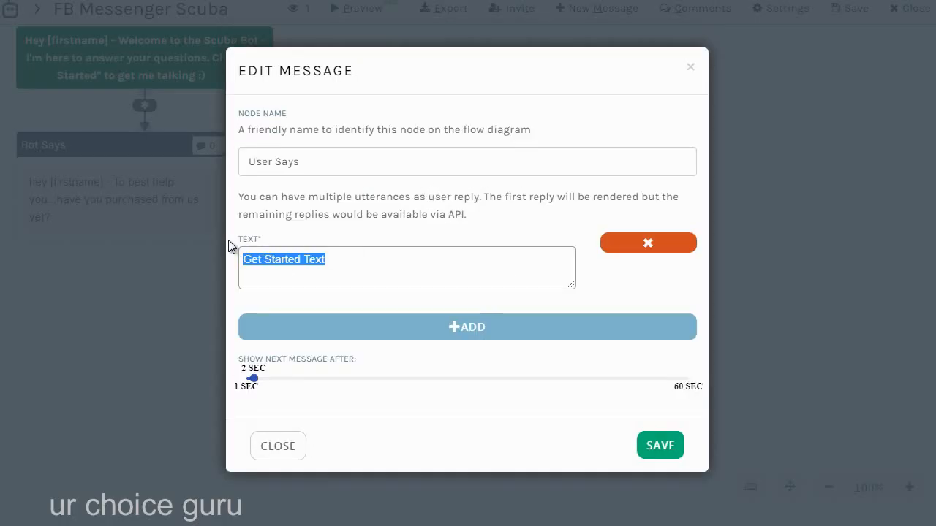
text(Thank you for being a loyal customer [Firstname], how can I help you?)
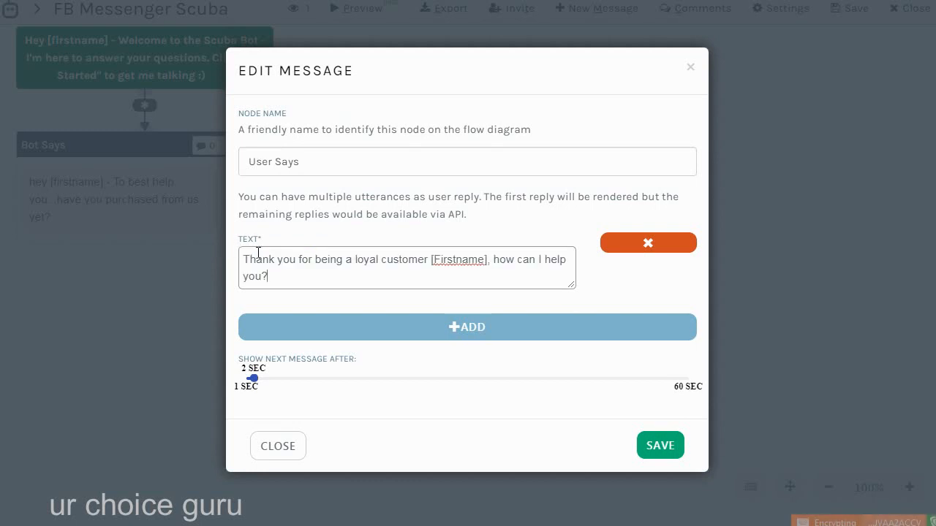
click(631, 336)
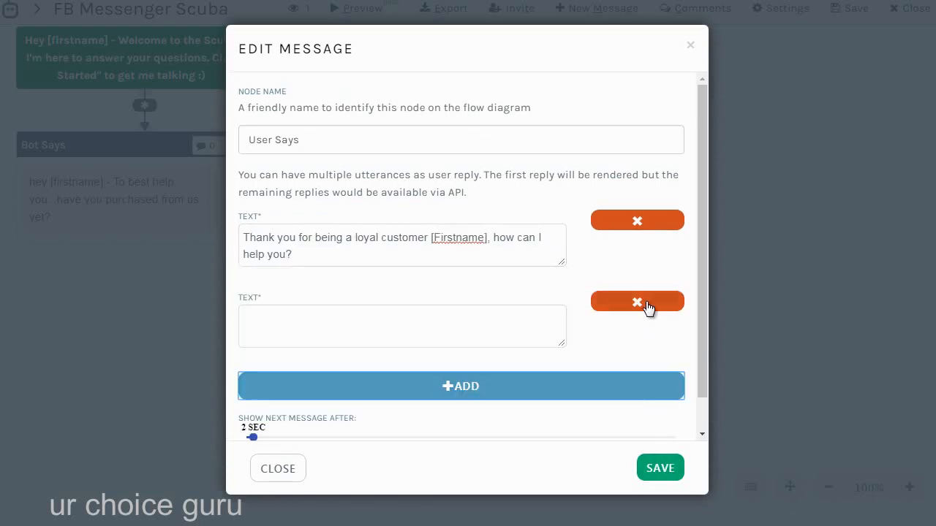
click(647, 307)
click(662, 446)
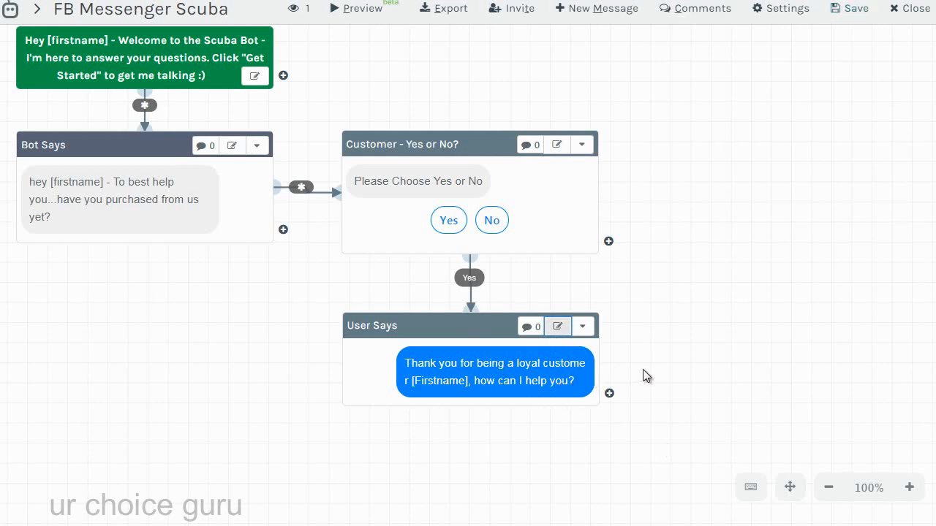
Step: Add a second User Says message after "Customer - Yes or No?" and link it with the No action, shown as a user reply
click(608, 241)
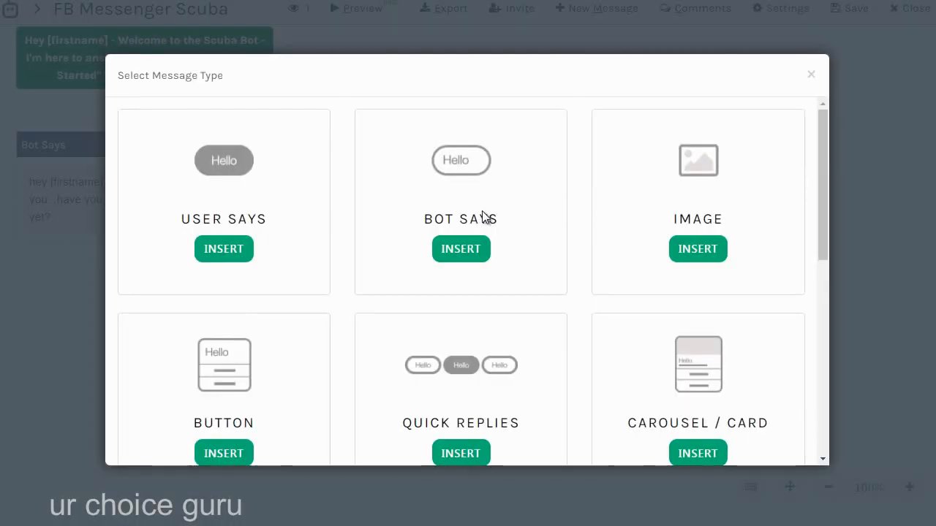
click(222, 249)
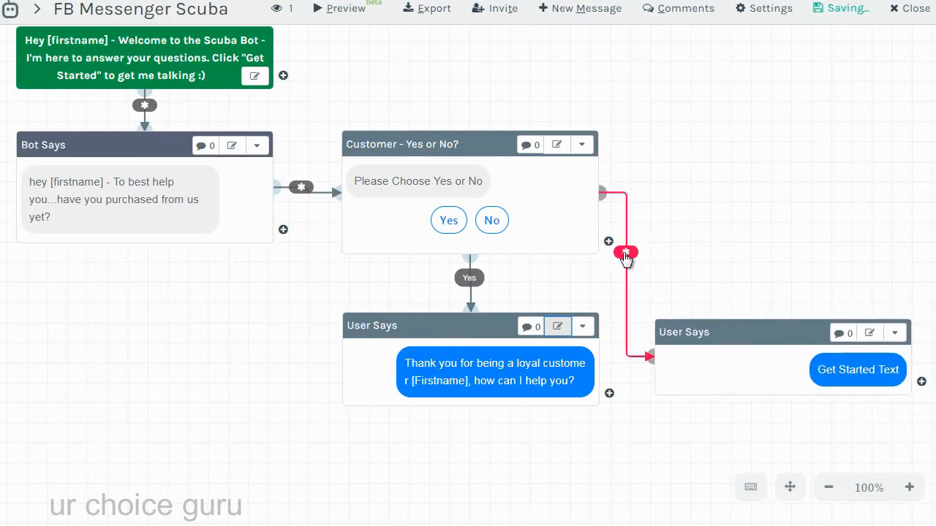
click(625, 256)
click(468, 278)
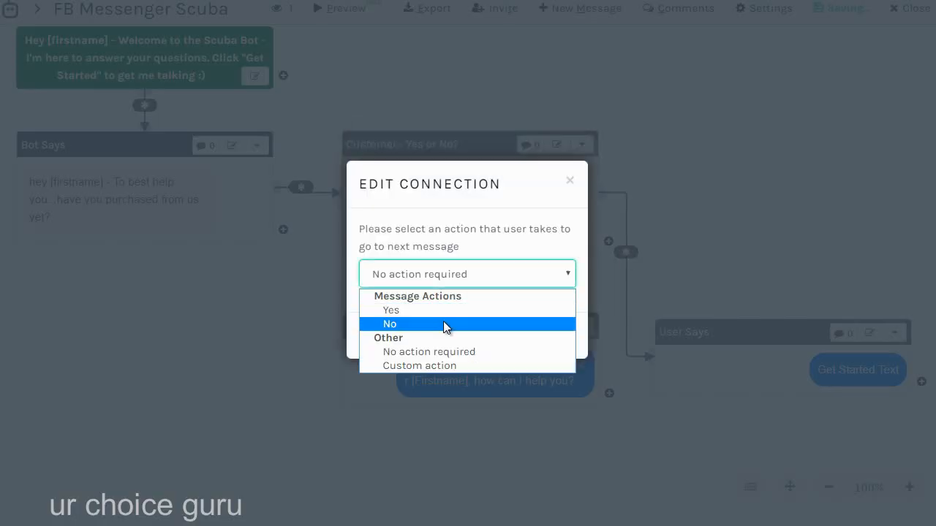
click(443, 324)
click(465, 293)
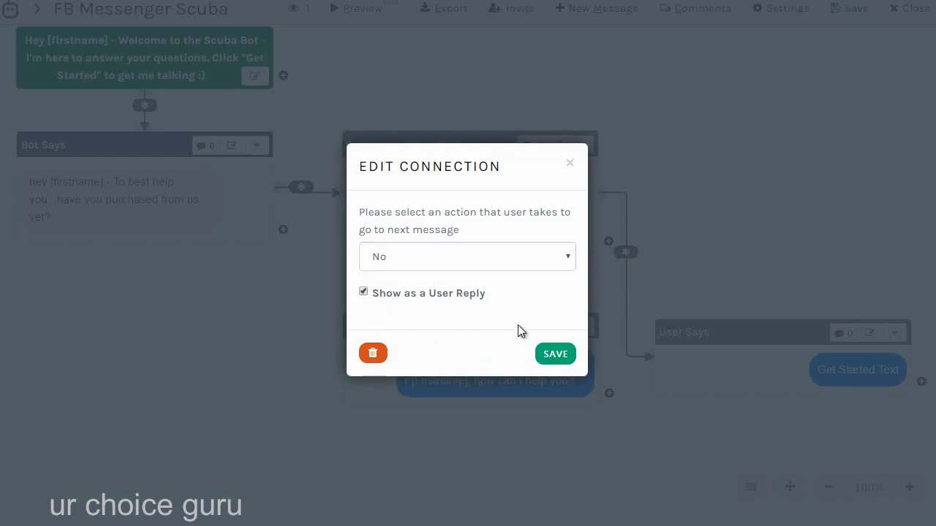
click(564, 357)
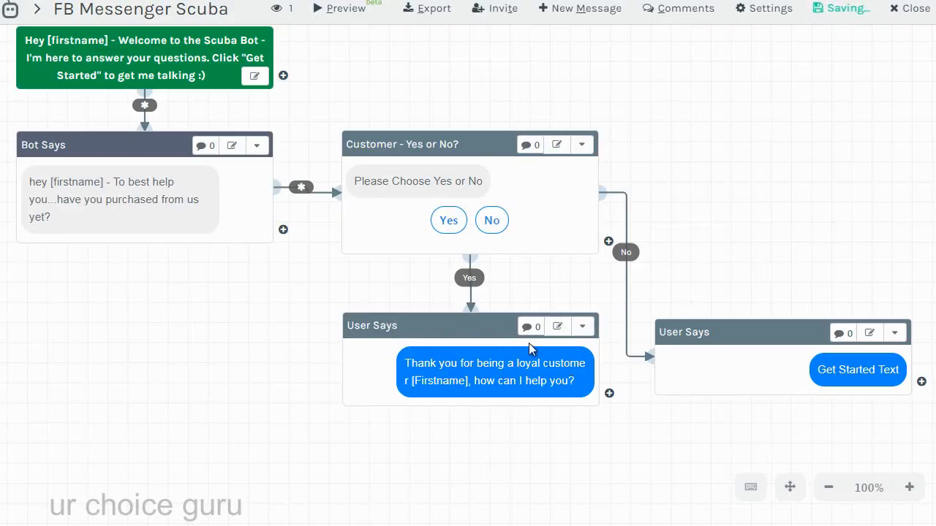
drag(674, 333, 653, 310)
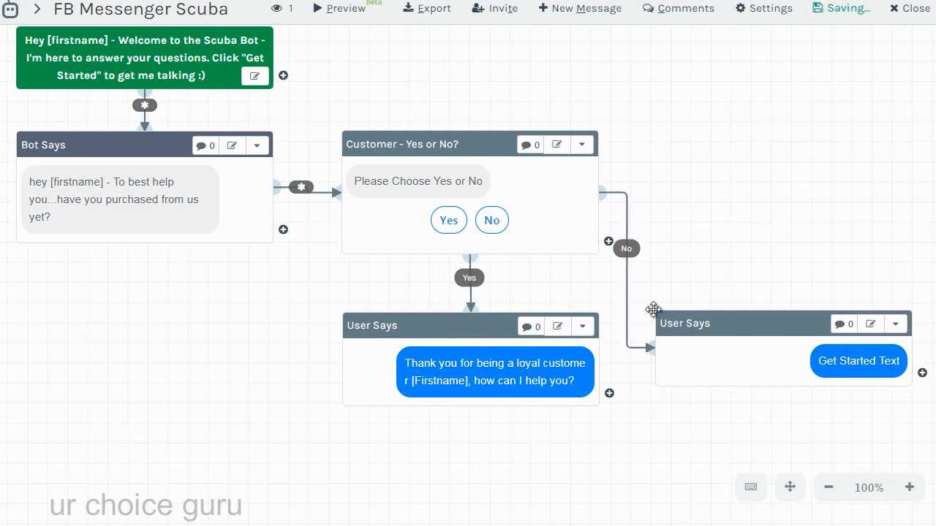
Step: Rename the User Says node on the Yes branch as "Customer" and save it
click(557, 326)
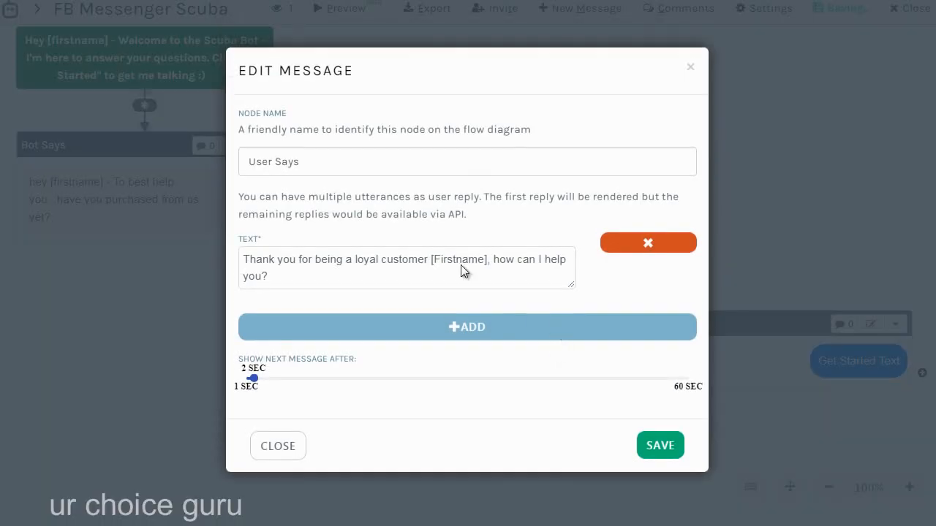
double_click(305, 167)
key(ctrl+a)
text(Cu)
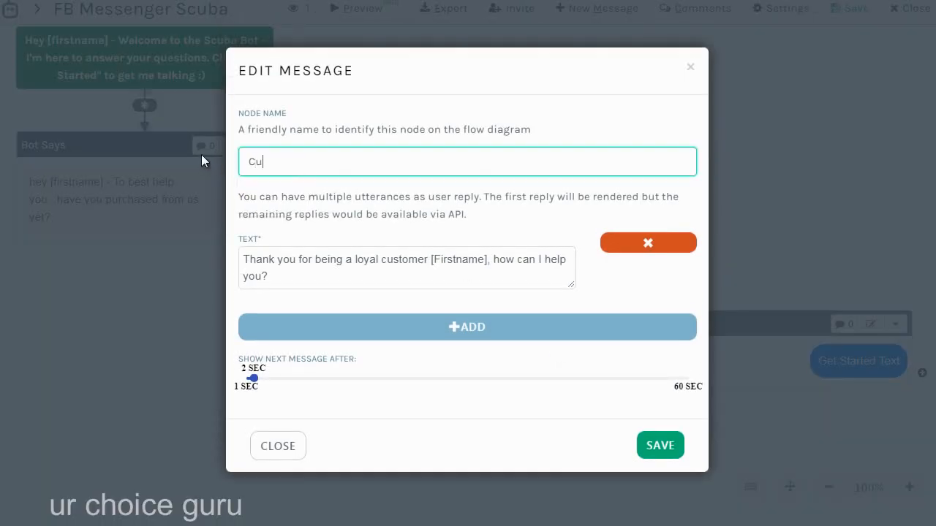
text(stomer)
key(ctrl+a)
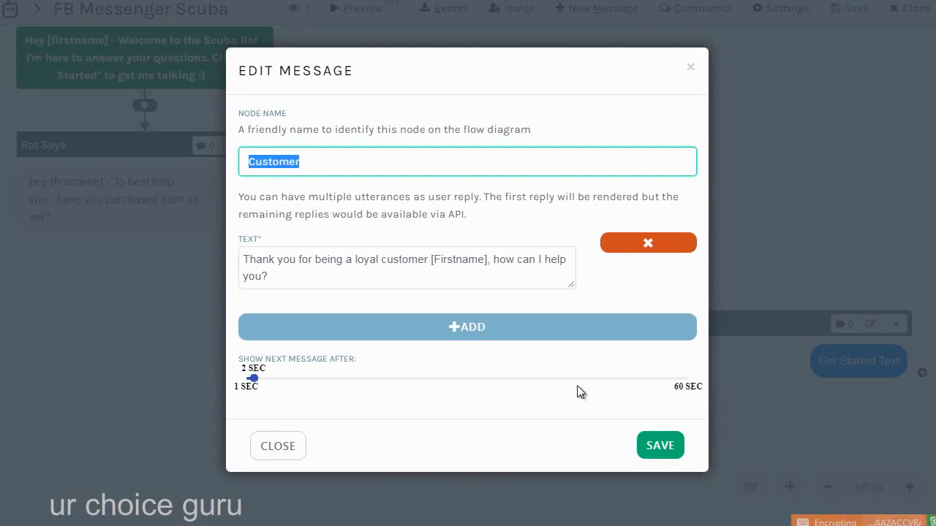
click(660, 445)
Step: Rename the User Says node on the No branch as "Prospect" and save it
click(870, 324)
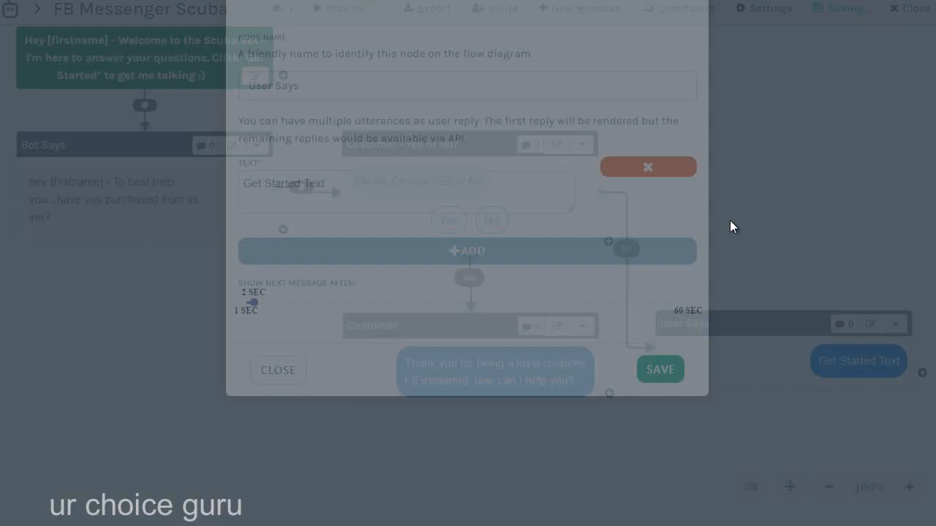
triple_click(332, 161)
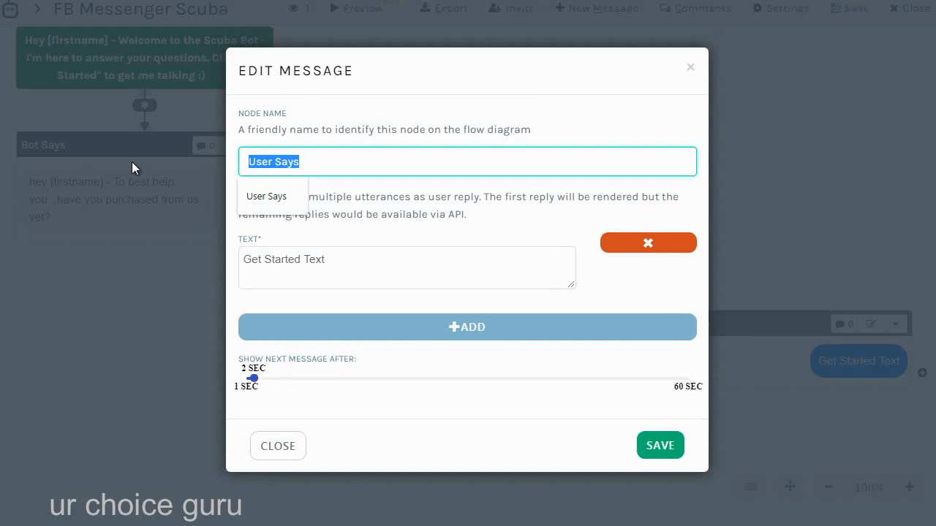
text(Prospect)
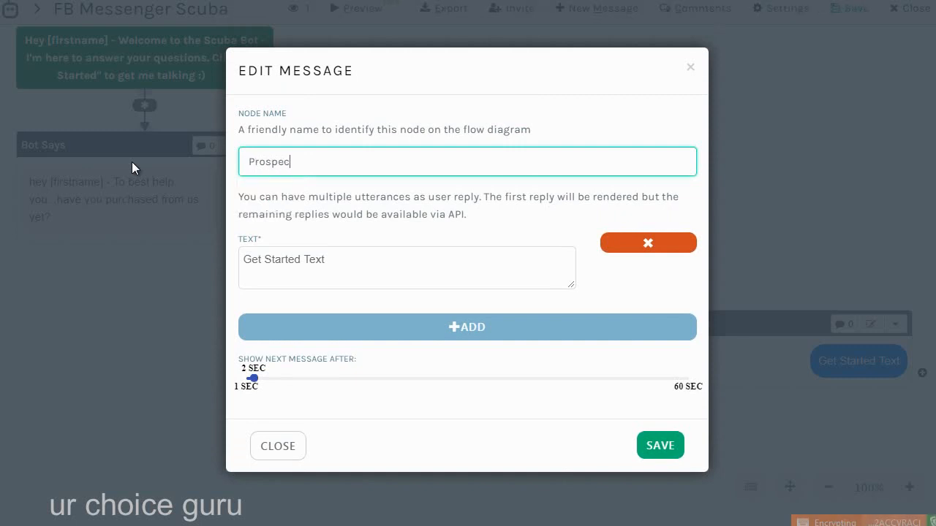
click(671, 450)
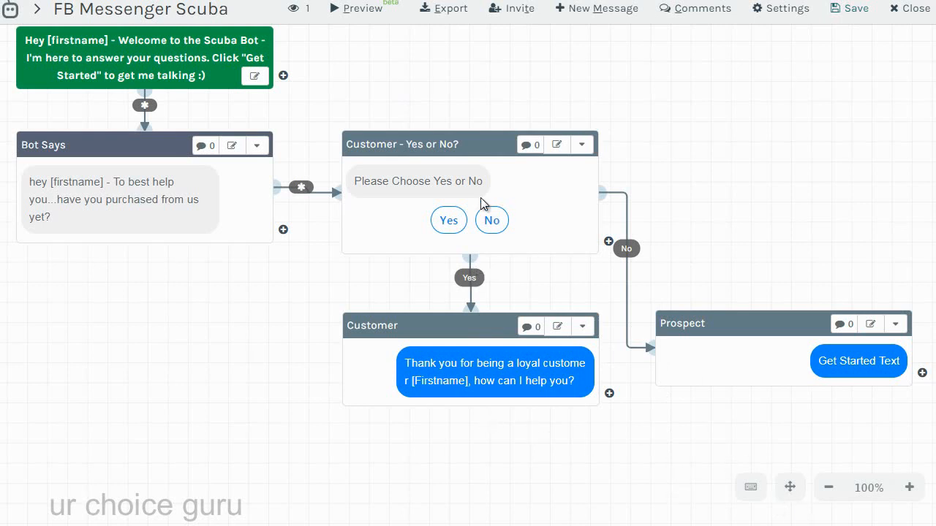
Step: Create a new preview of the flow named "FB Messenger Test 1"
click(357, 12)
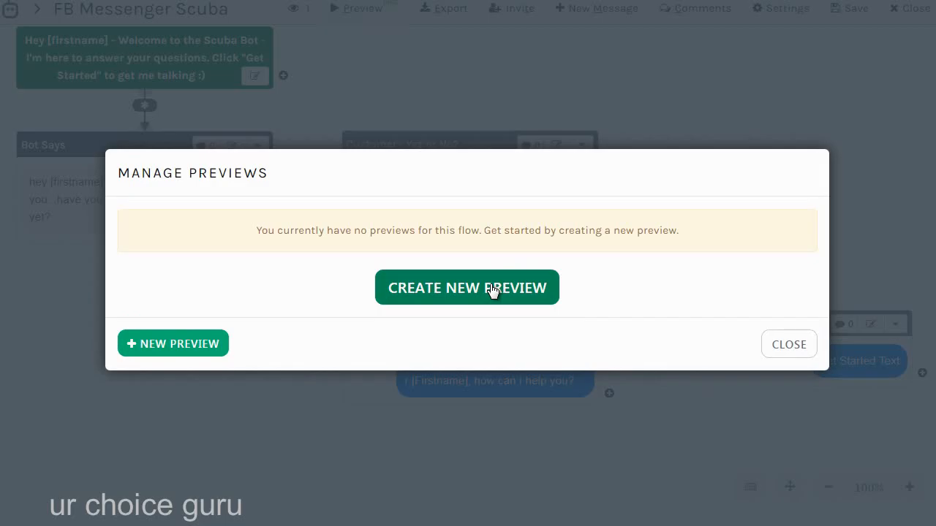
click(491, 290)
text(FB Messenger Test 1)
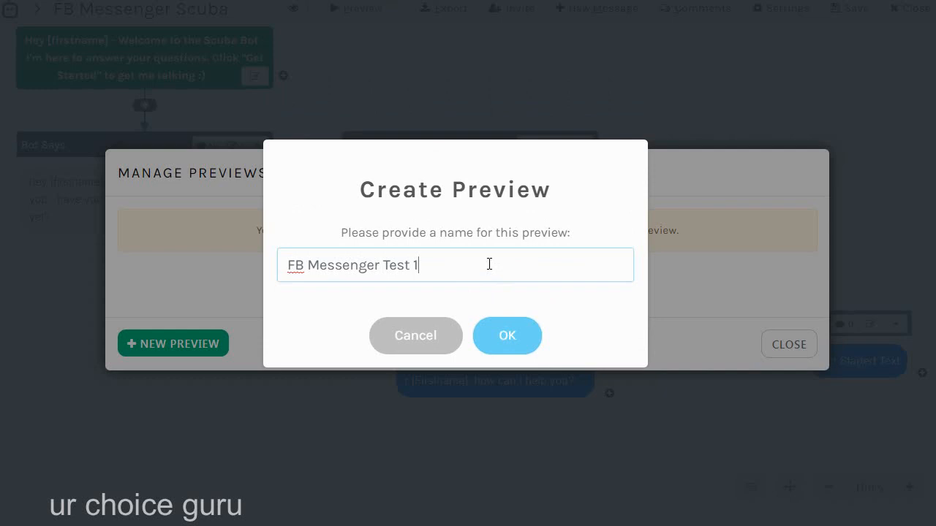
click(506, 342)
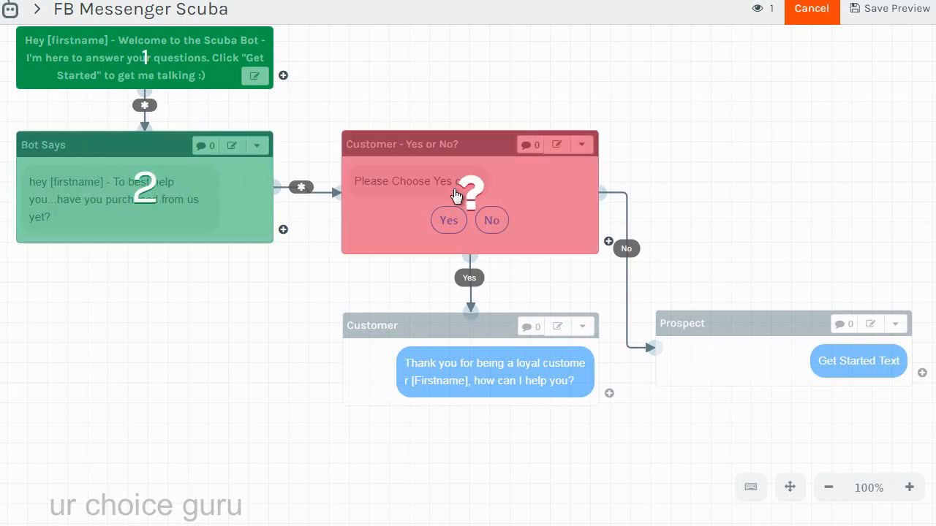
Step: Choose the preview path through "Customer - Yes or No?" to the "Customer" node and save the preview
click(455, 195)
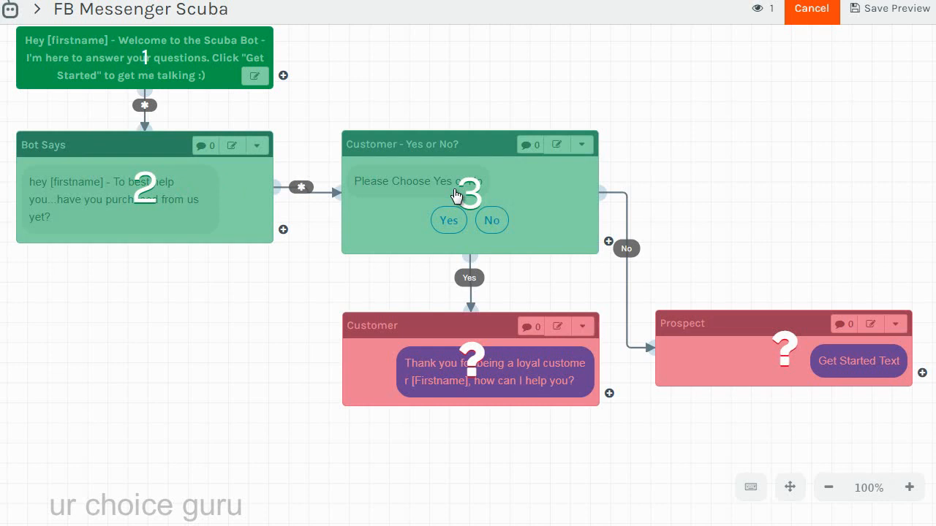
click(494, 385)
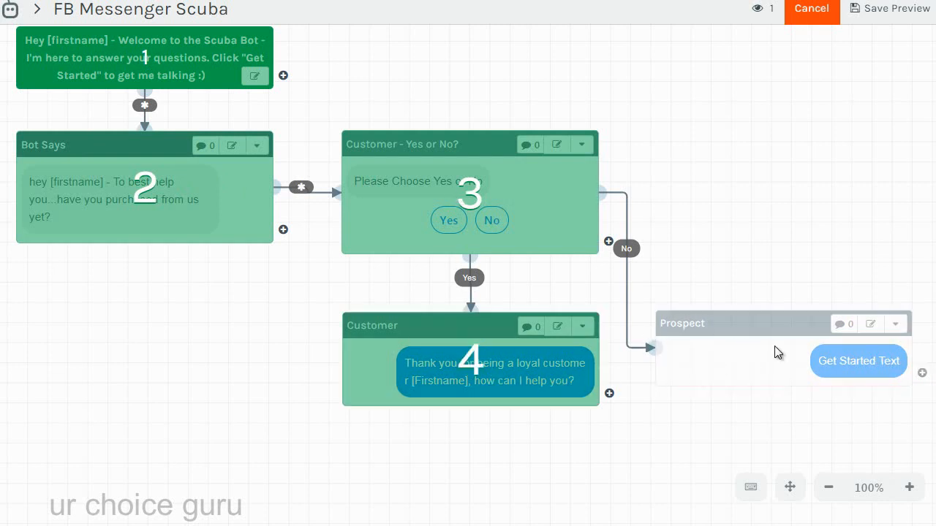
click(895, 13)
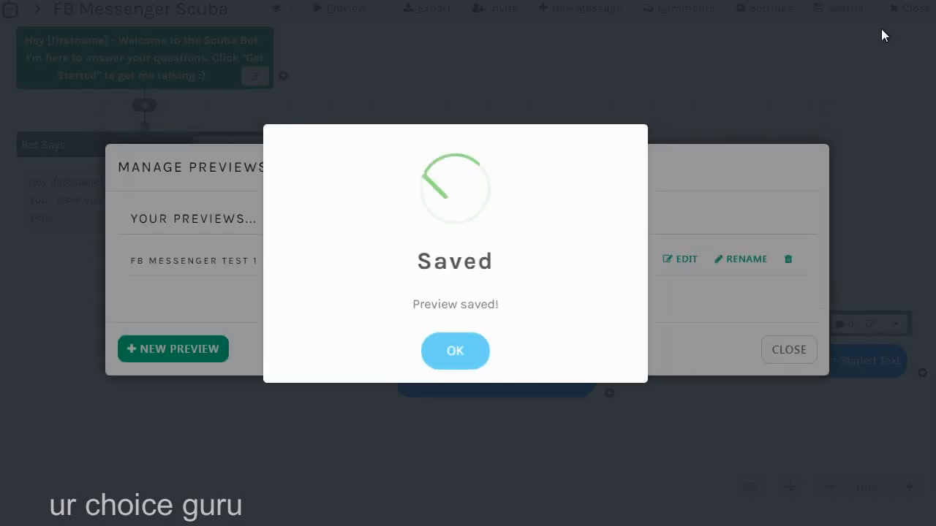
click(455, 339)
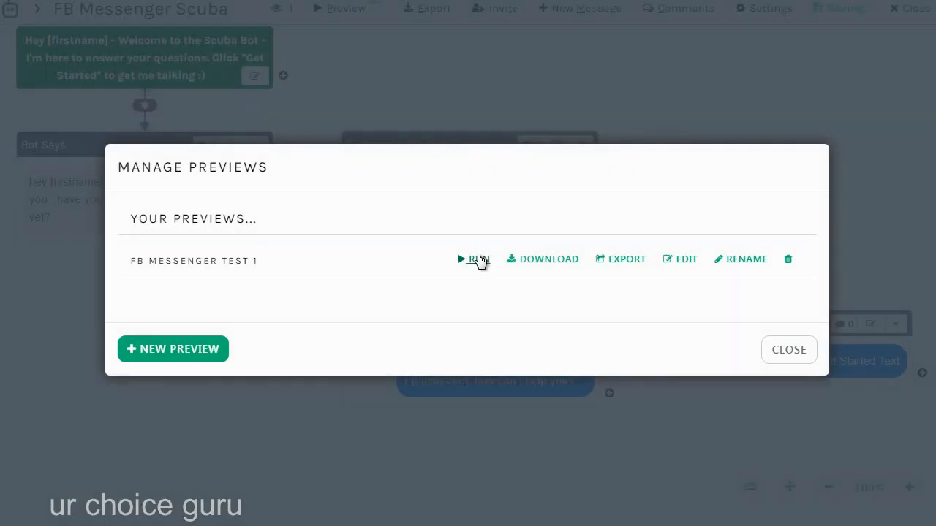
Step: Run the "FB Messenger Test 1" preview, replay the conversation, and close the preview and its management dialog
click(479, 261)
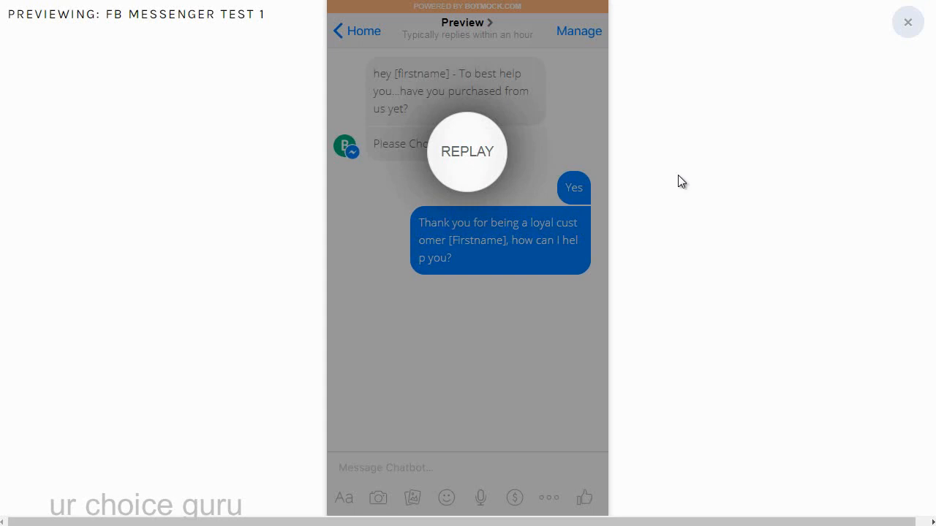
click(481, 175)
click(908, 23)
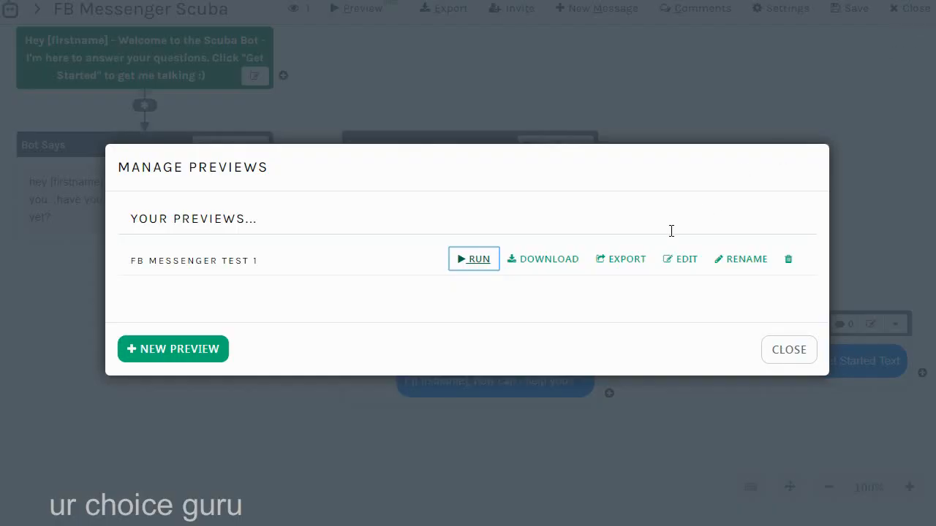
click(787, 350)
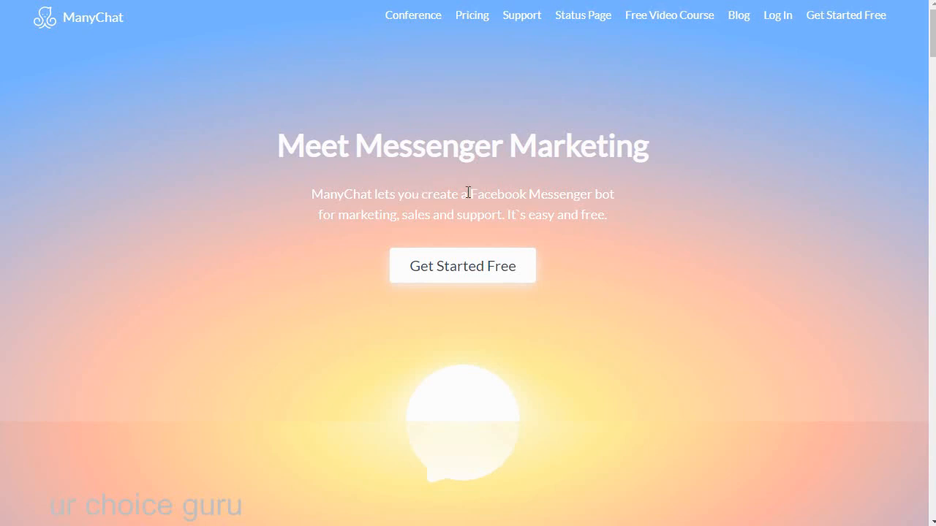
drag(468, 193, 588, 202)
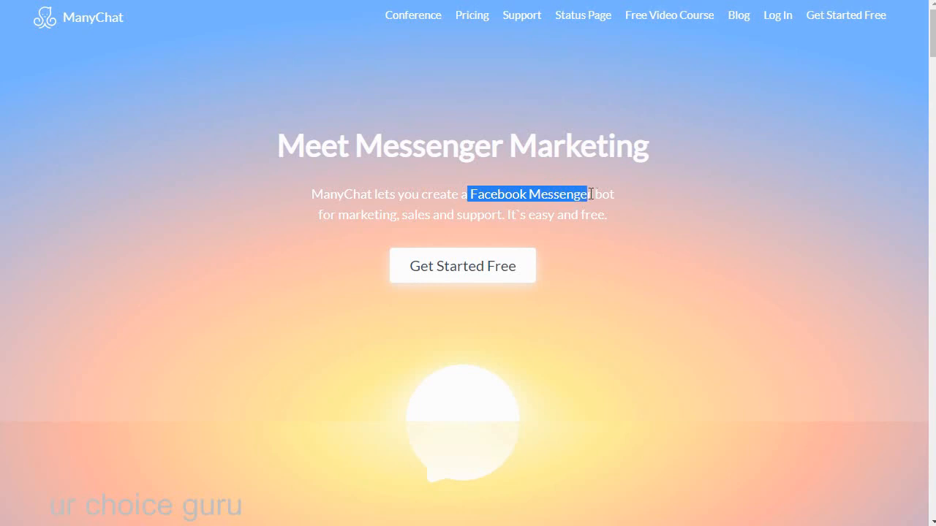
click(230, 155)
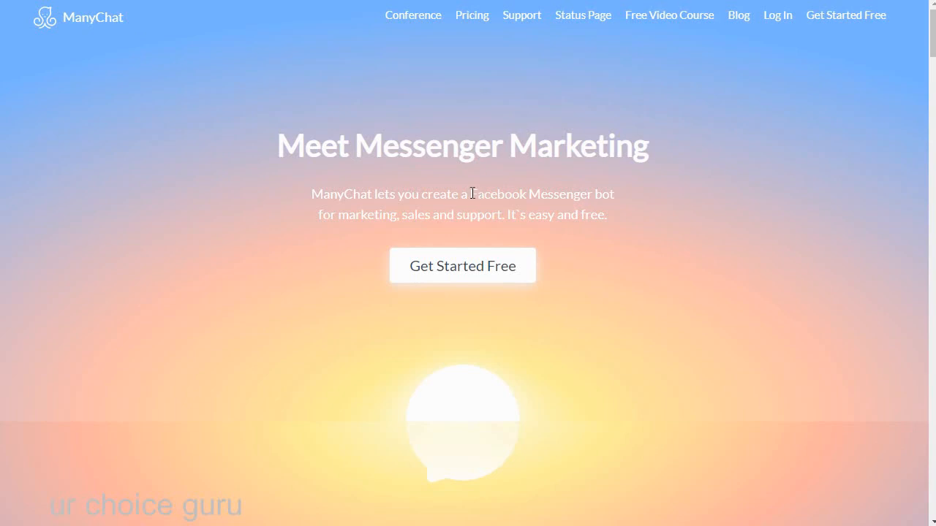
drag(470, 194, 594, 195)
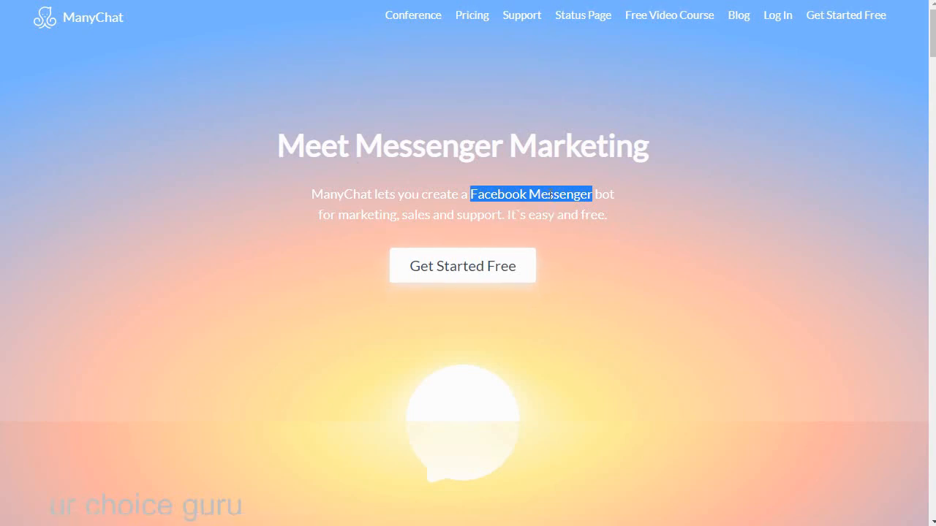
click(418, 82)
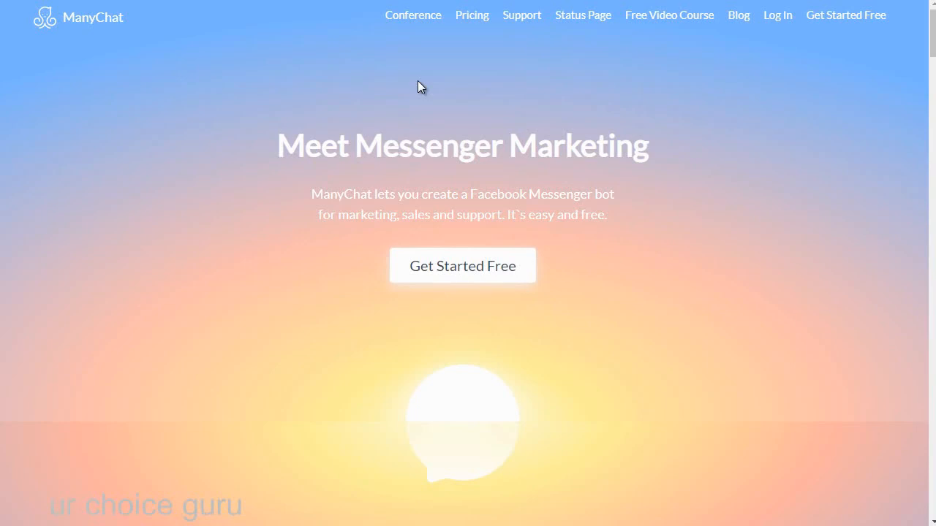
Step: Open the pricing page on the ManyChat website and compare the features of the Free and Pro plans
click(460, 26)
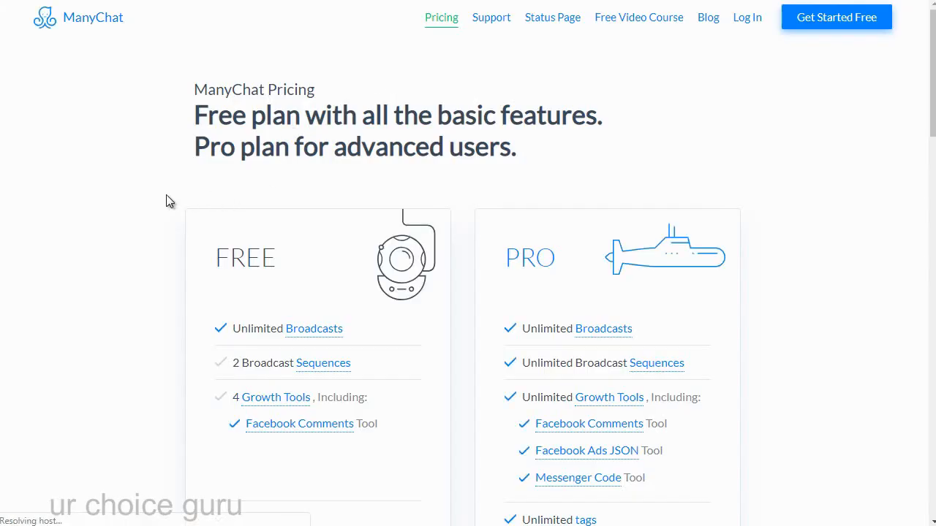
scroll(166, 201, down, 3)
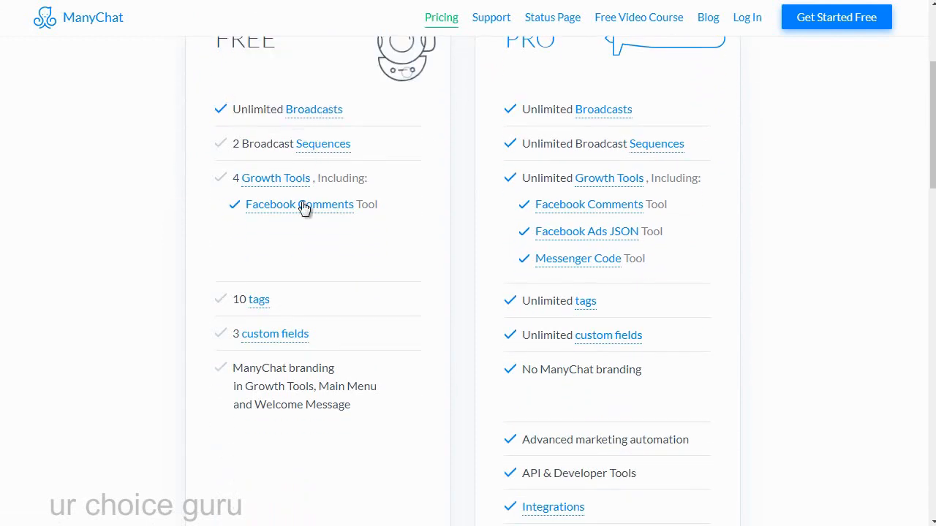
scroll(471, 188, up, 2)
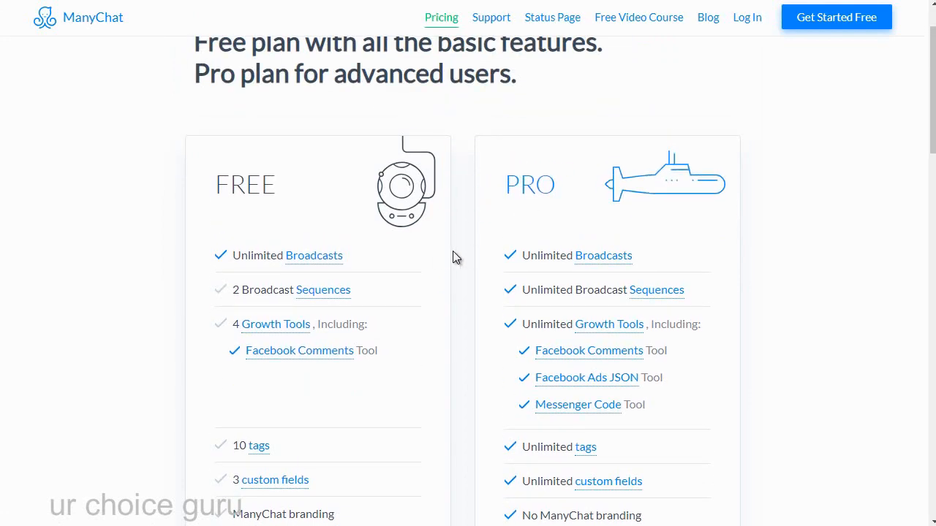
scroll(453, 257, down, 5)
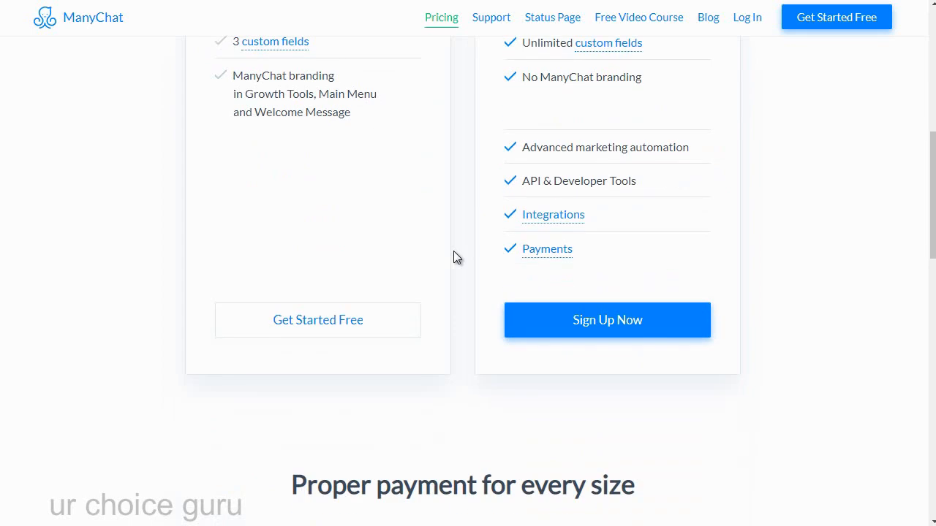
scroll(453, 257, up, 6)
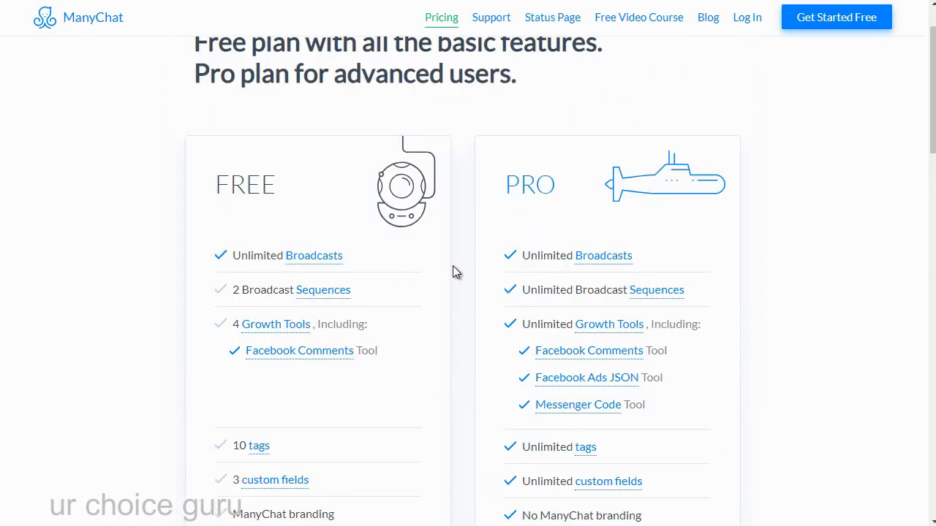
scroll(456, 262, down, 4)
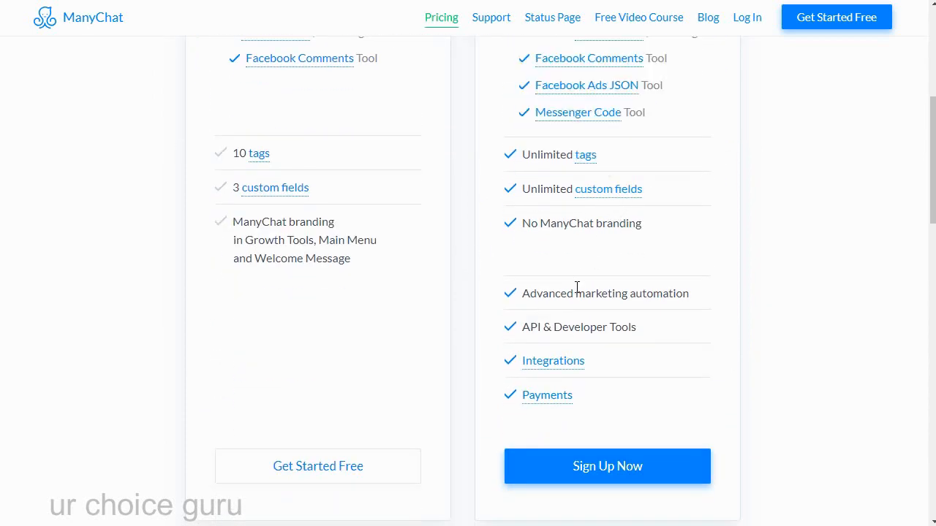
mouse_move(553, 387)
scroll(483, 390, down, 4)
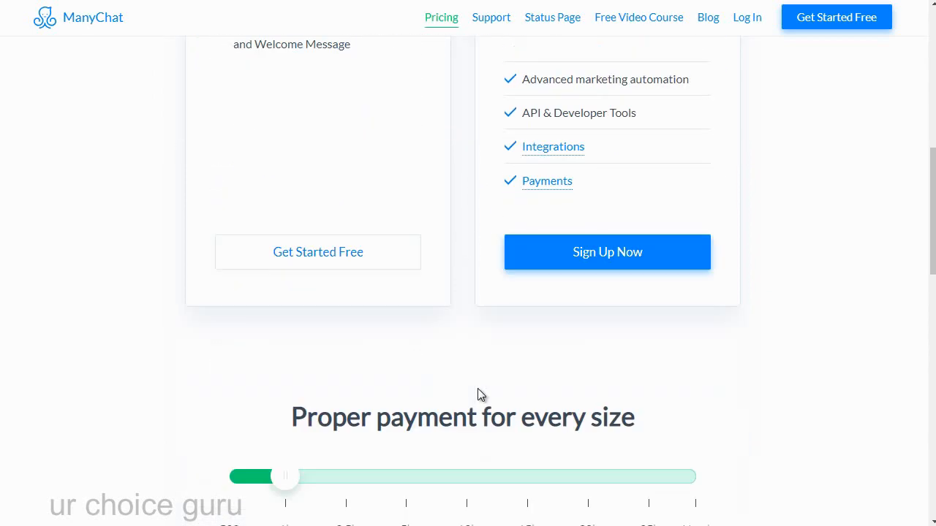
Step: Examine the Pro plan's monthly price for 500, 1,000, 15,000 and 10,000 subscribers, finishing with the slider at 500
scroll(467, 396, down, 3)
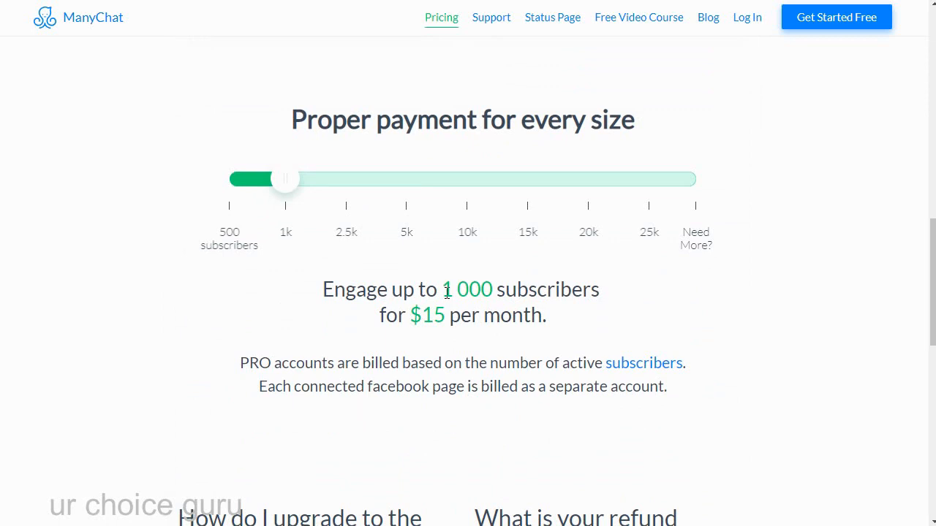
drag(285, 181, 228, 180)
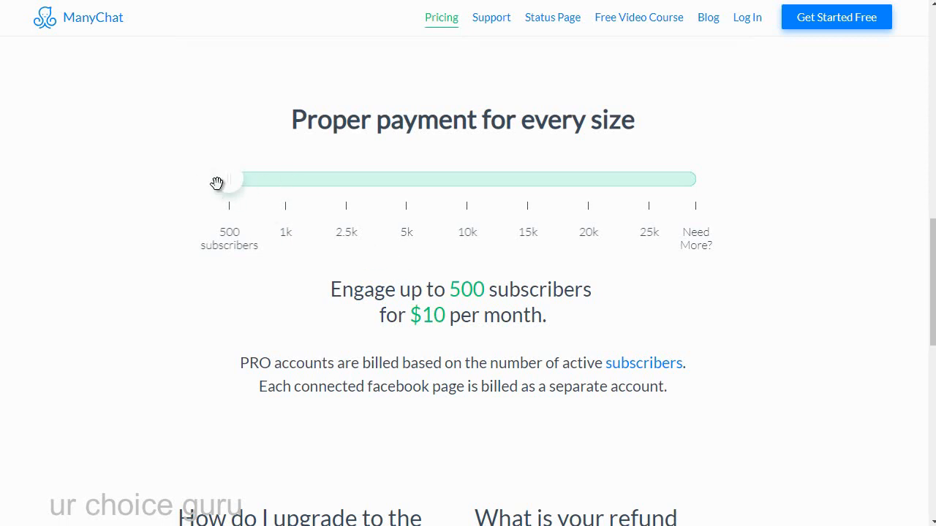
drag(230, 182, 286, 180)
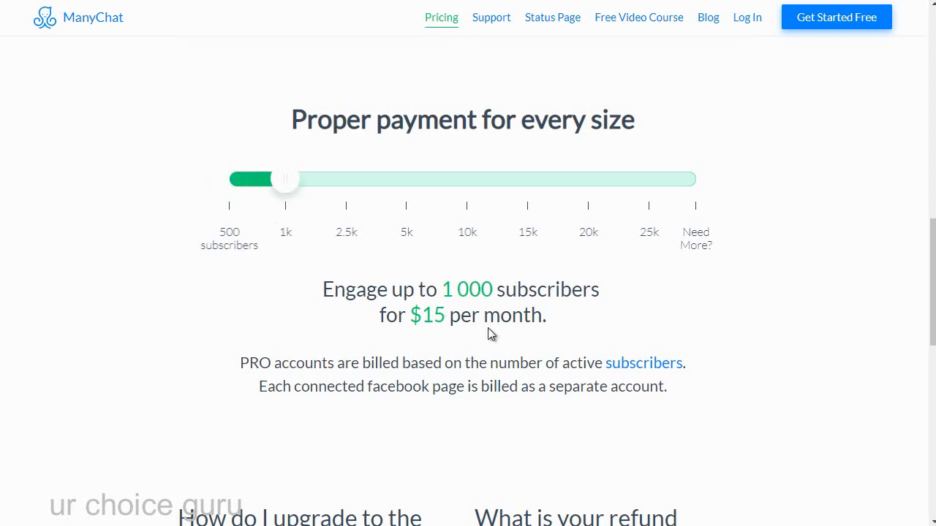
drag(284, 187, 531, 179)
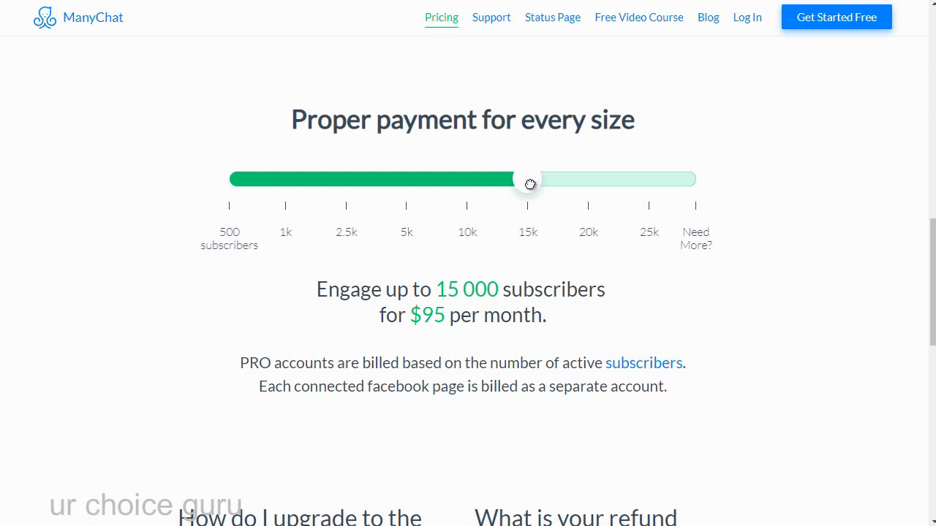
click(475, 196)
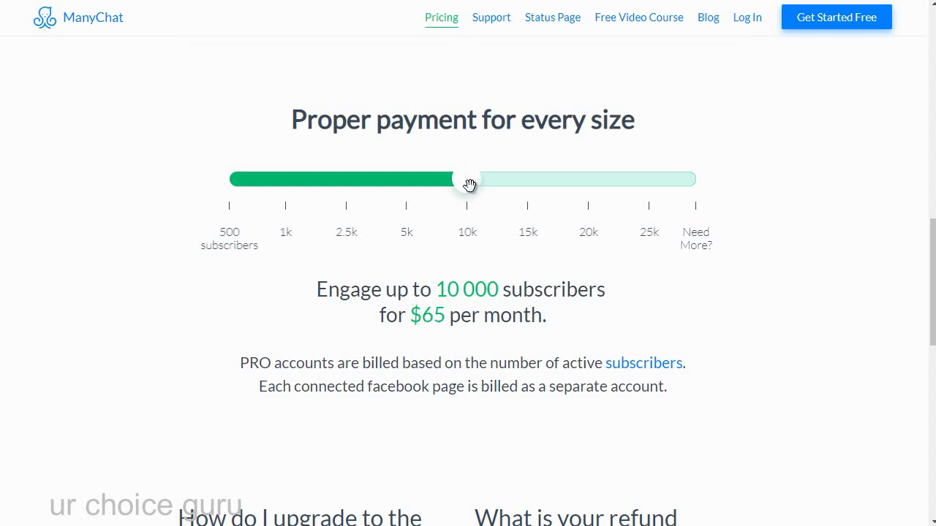
drag(469, 185, 193, 183)
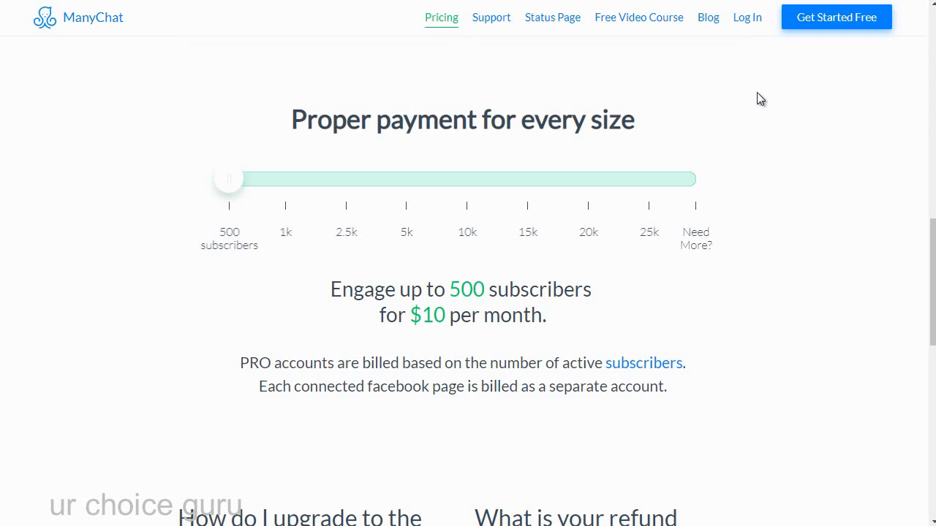
scroll(803, 45, up, 3)
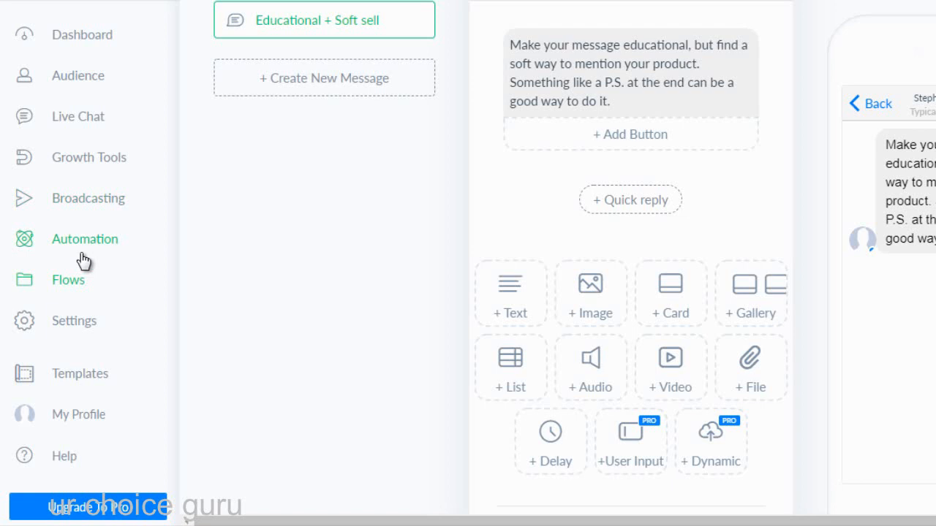
Step: Examine the Flows section's Opt-In Messages, Keywords, Sequences, Welcome Message, Default Reply and Main Menu Content lists, returning to Opt-In Messages
click(76, 285)
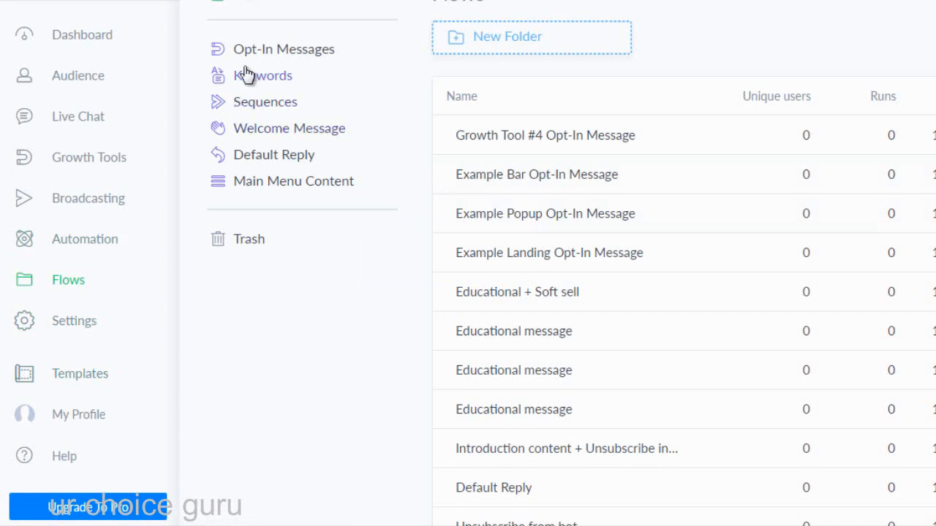
click(271, 48)
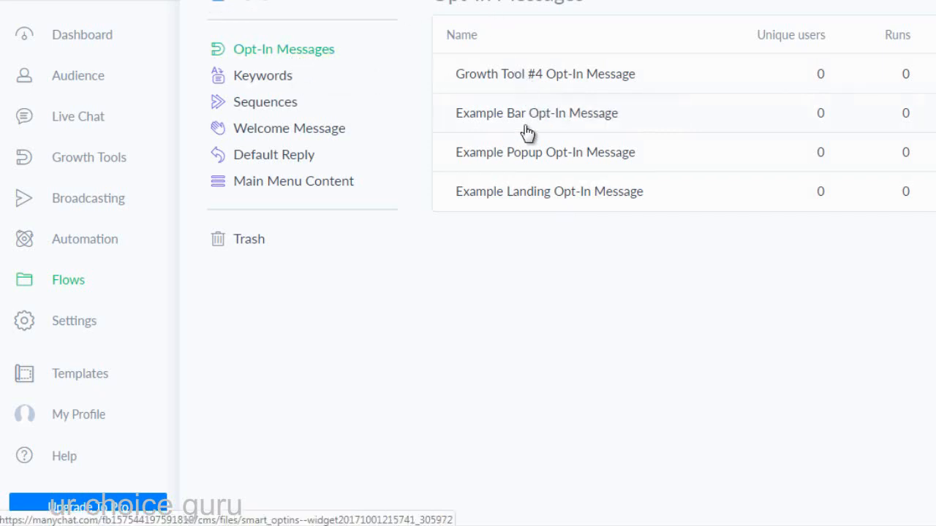
click(276, 79)
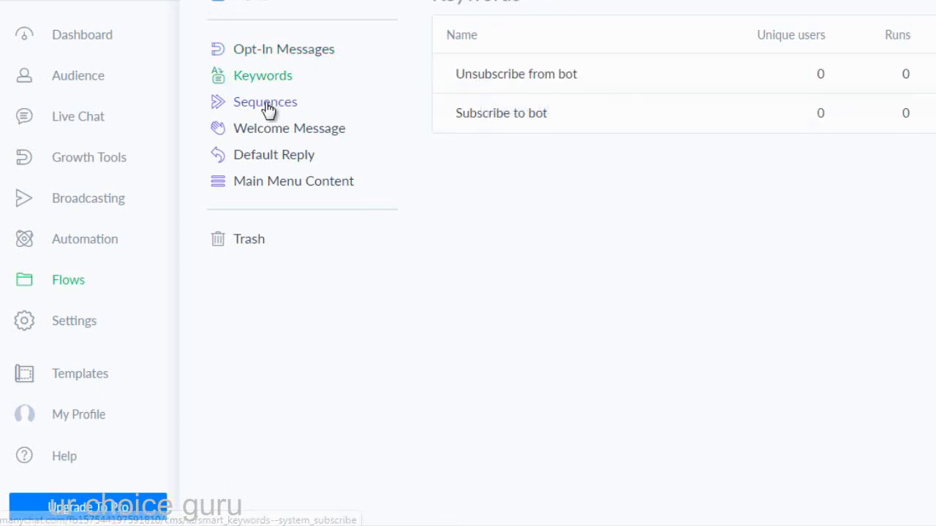
click(268, 108)
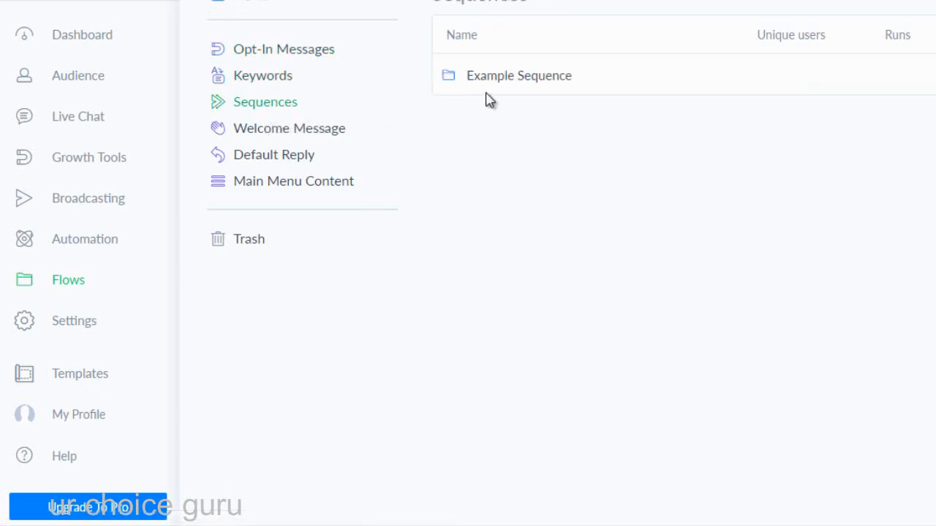
click(317, 139)
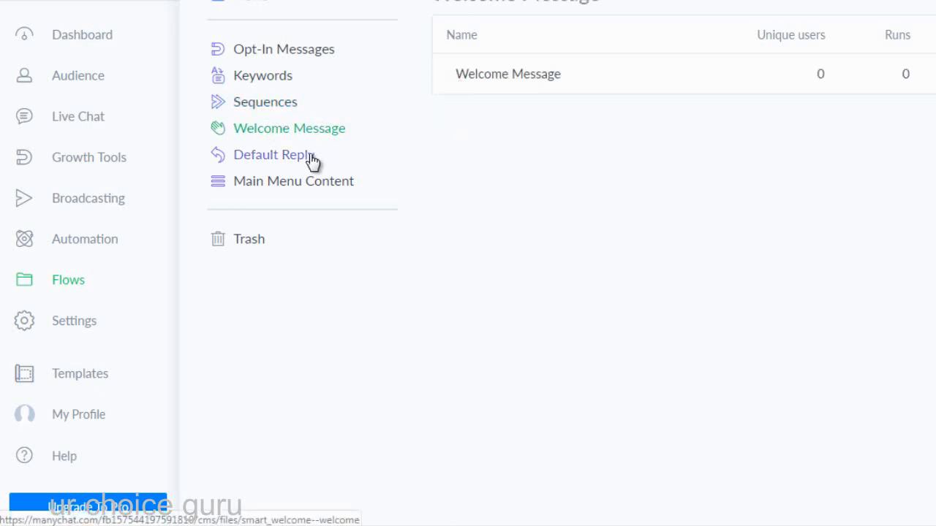
click(312, 164)
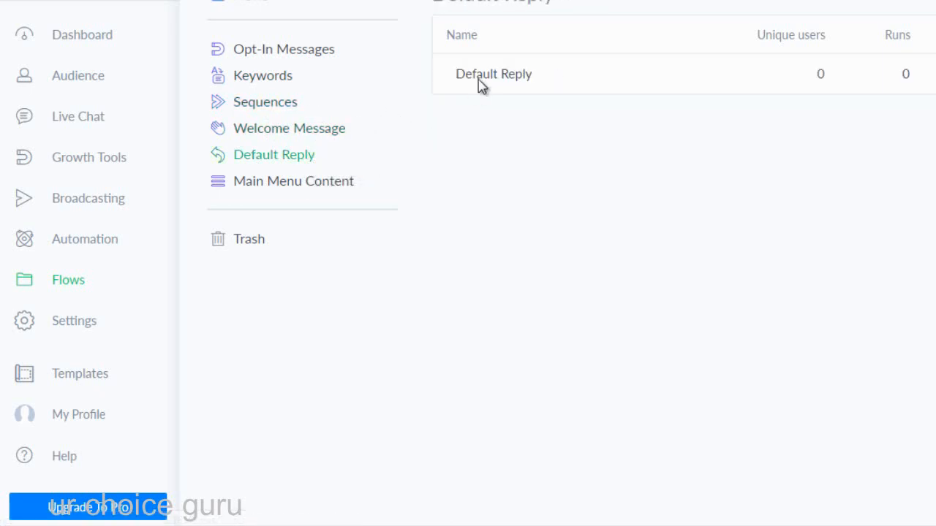
click(340, 183)
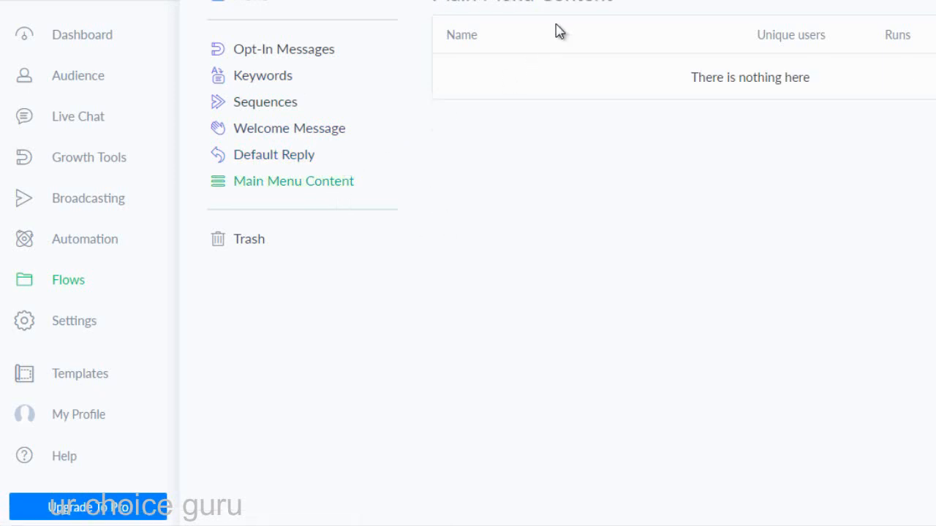
click(270, 46)
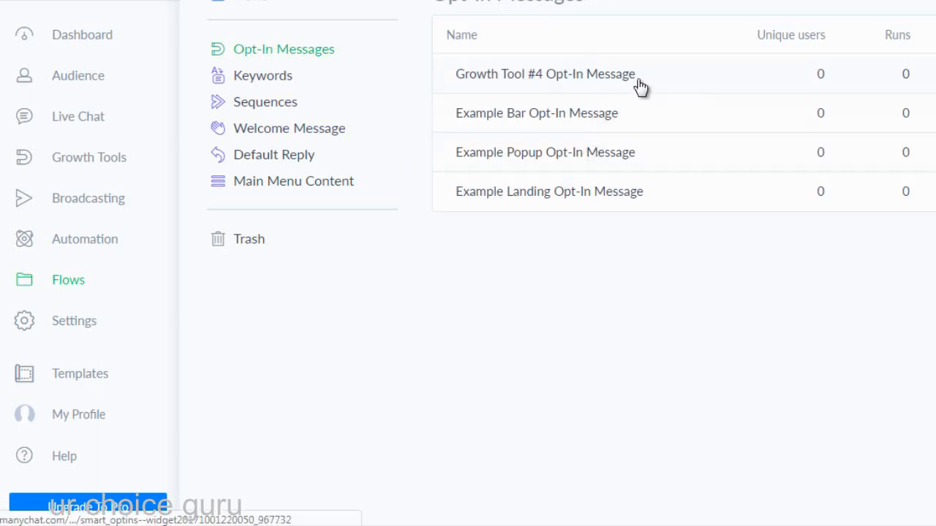
Step: Create a new flow named "Scuba Test"
click(928, 2)
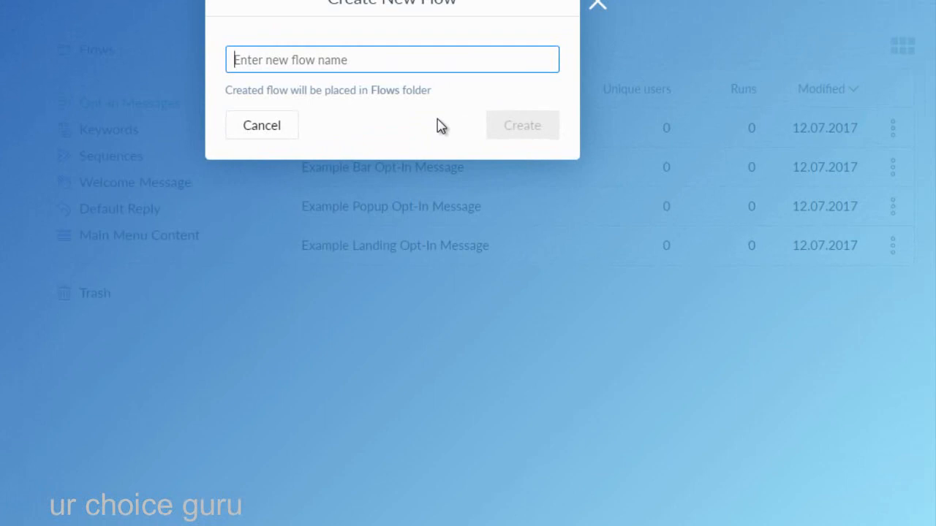
text(Scuba T)
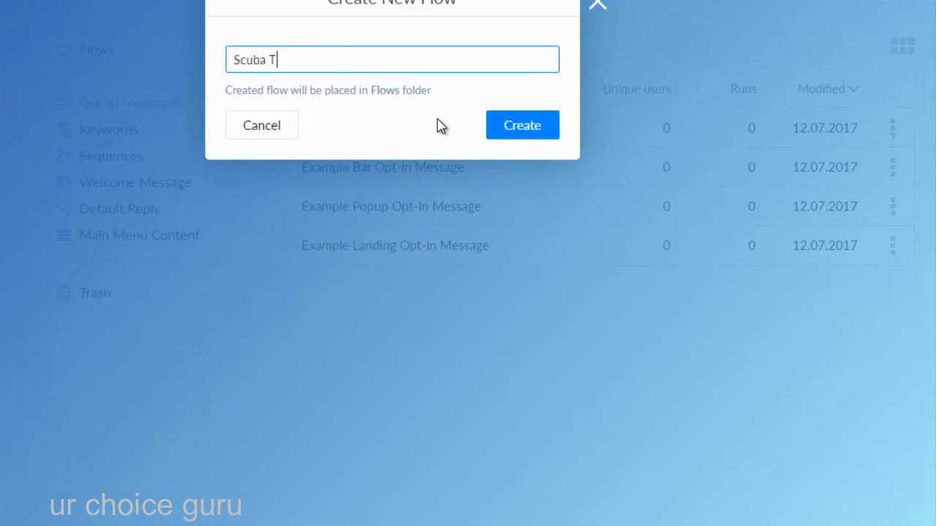
text(est)
click(516, 126)
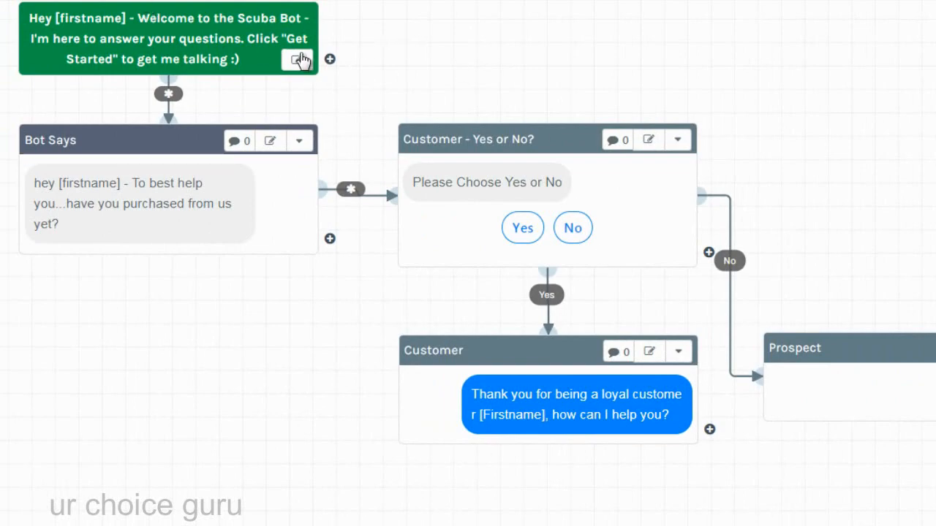
Step: Switch to Botmock and copy the full text of the green "Welcome to the Scuba Bot" message
click(297, 60)
click(546, 298)
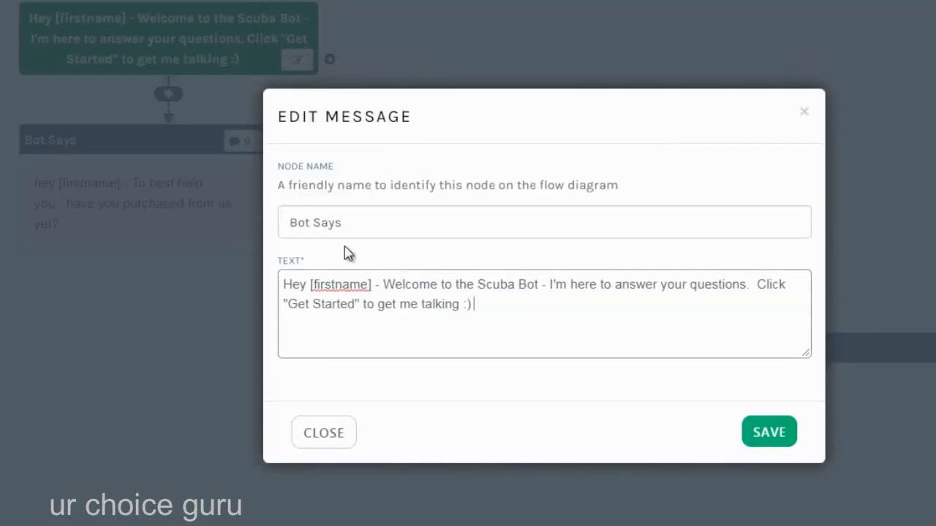
key(ctrl+a)
key(ctrl+c)
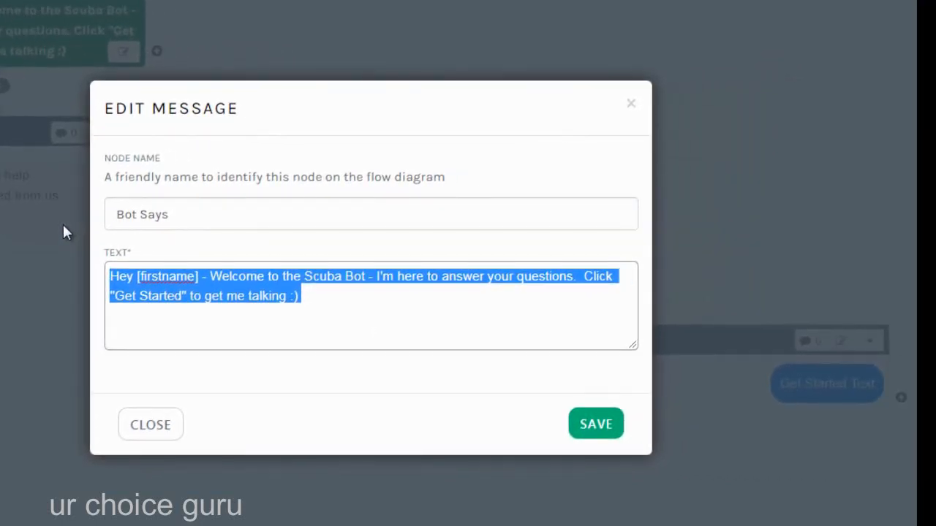
click(831, 246)
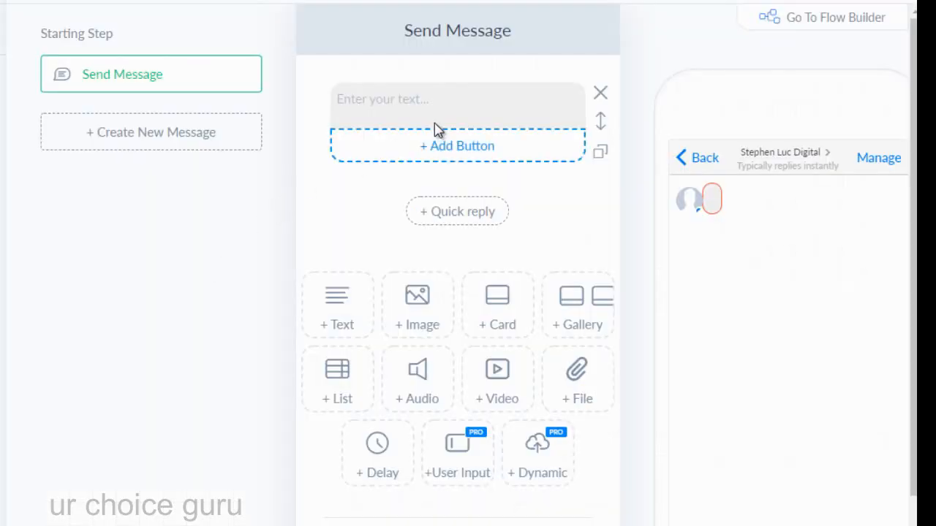
Step: Paste the copied welcome text into the Send Message text block of the Scuba Test flow in ManyChat
click(440, 116)
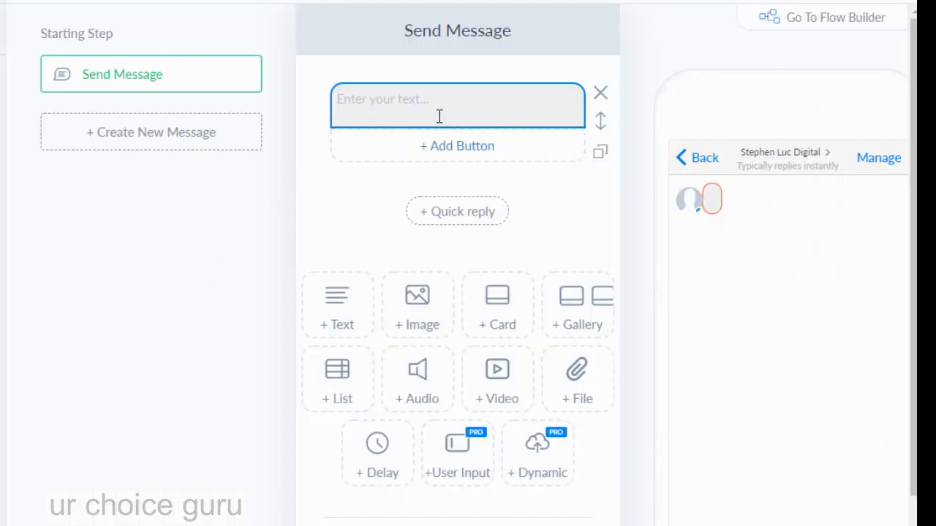
click(439, 114)
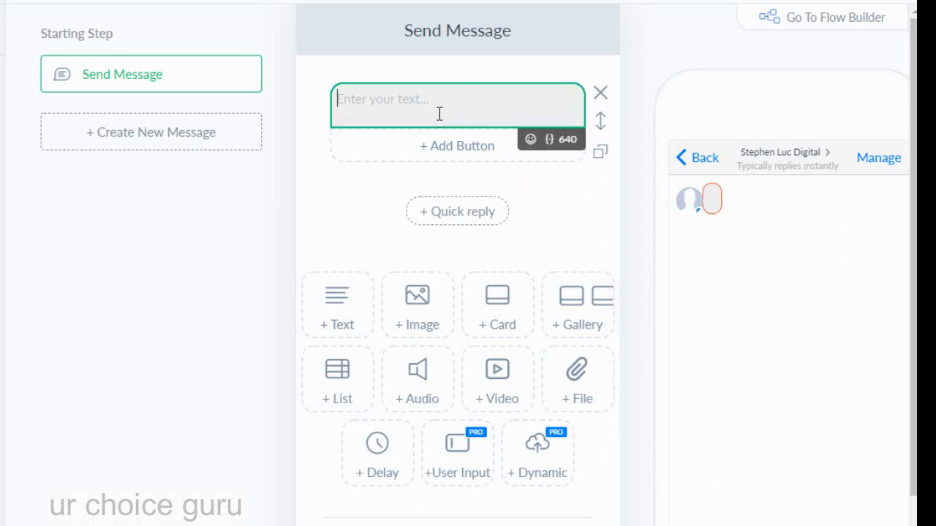
key(ctrl+v)
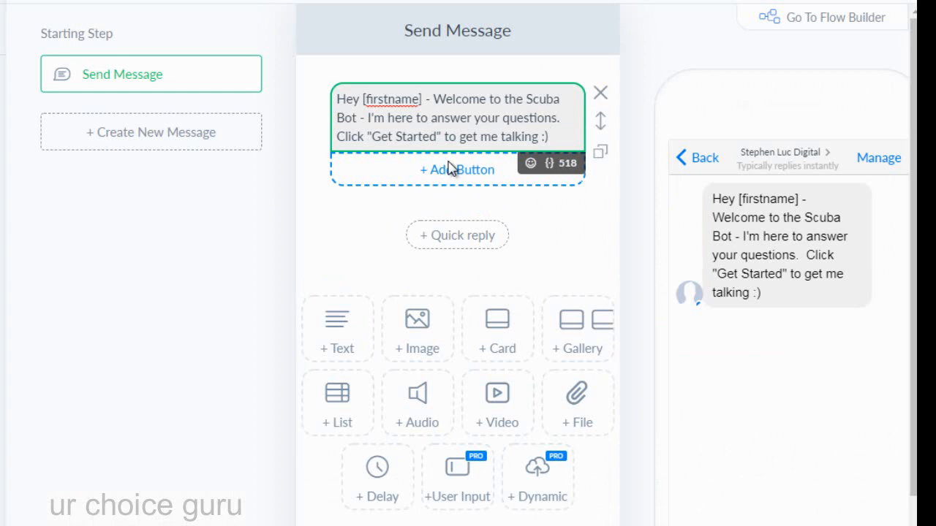
click(378, 241)
Step: Add a button to the welcome message, look through its available actions, and leave it with its default title and no action
scroll(443, 275, down, 1)
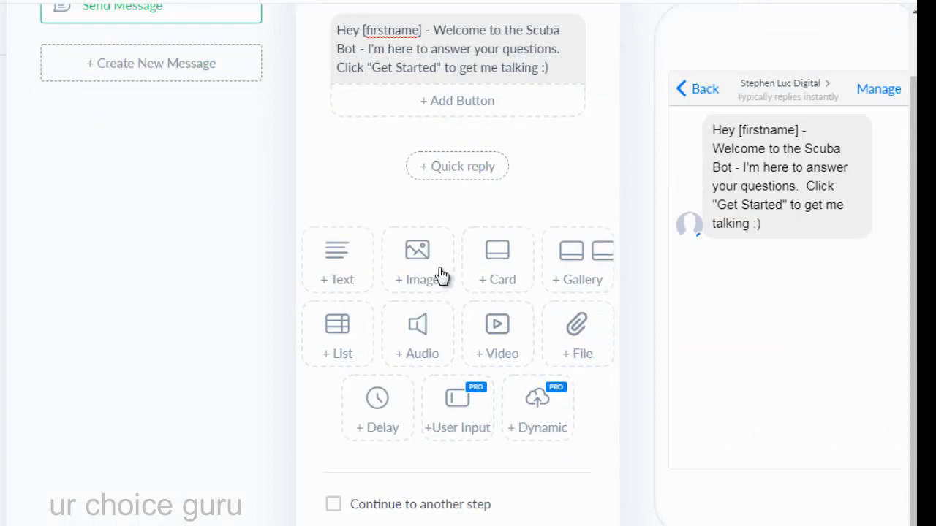
click(476, 108)
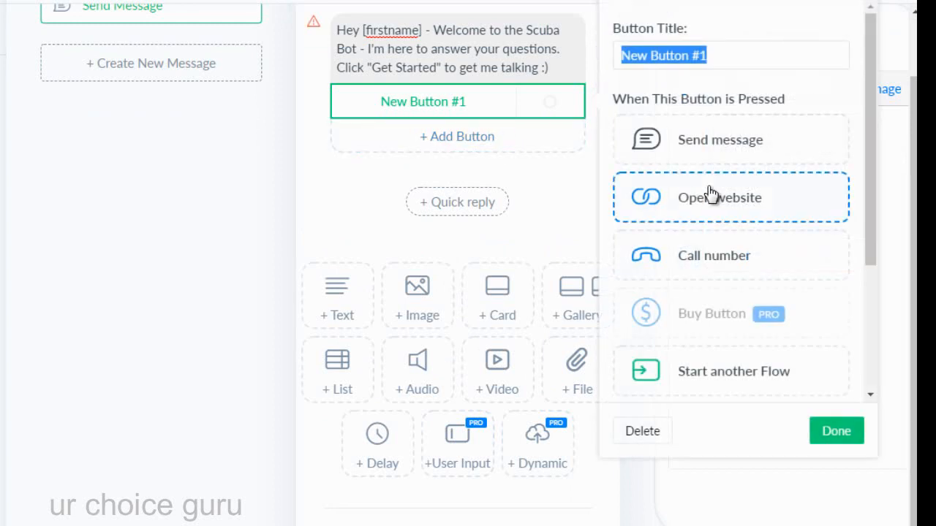
scroll(710, 193, down, 3)
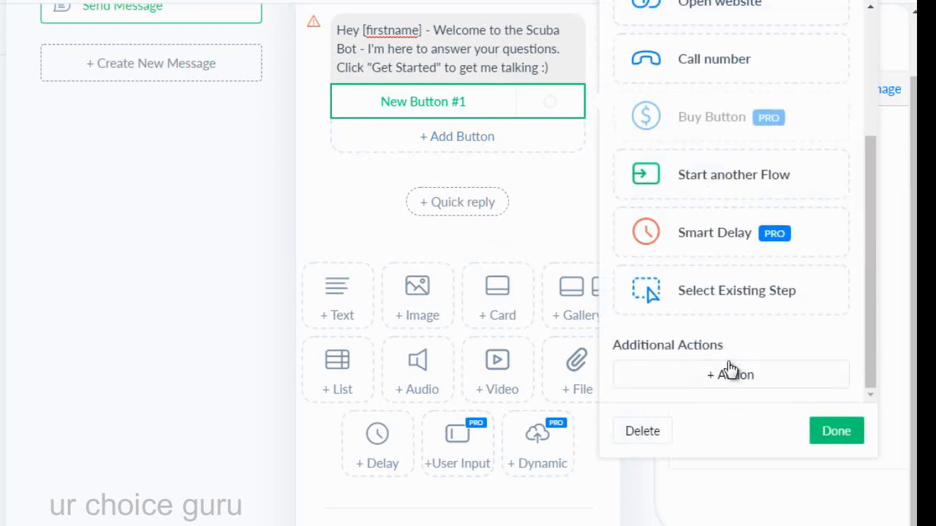
scroll(585, 265, up, 1)
scroll(710, 246, up, 3)
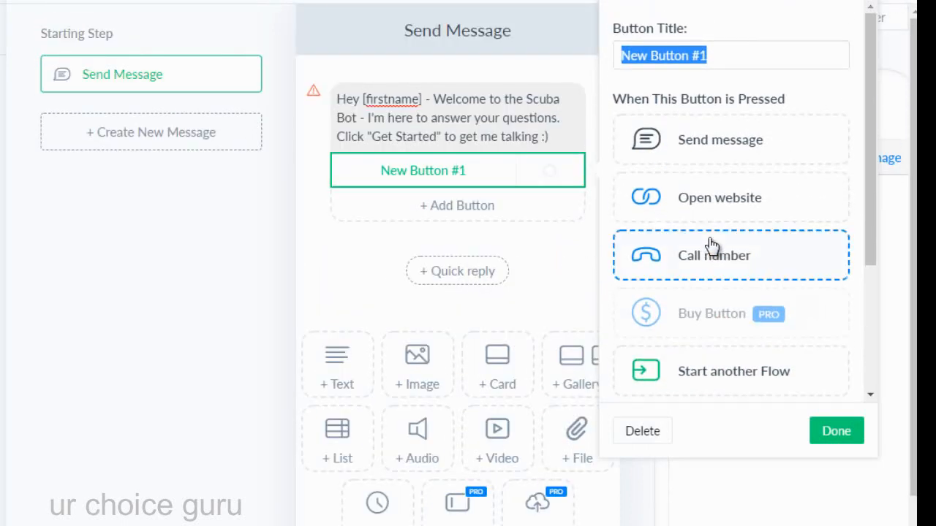
click(323, 269)
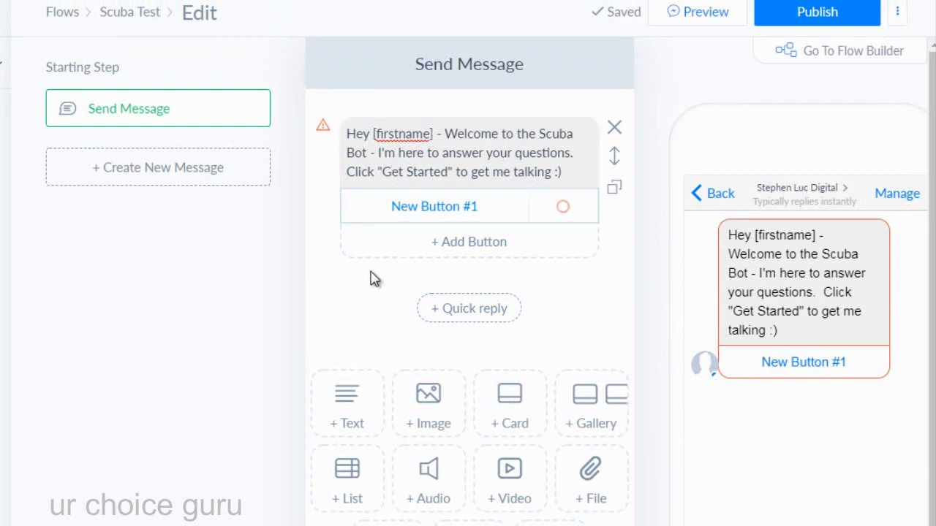
Step: Switch to Botmock and copy the second message, "hey [firstname] - To best help you...have you purchased from us yet?"
scroll(372, 277, down, 1)
scroll(372, 278, up, 1)
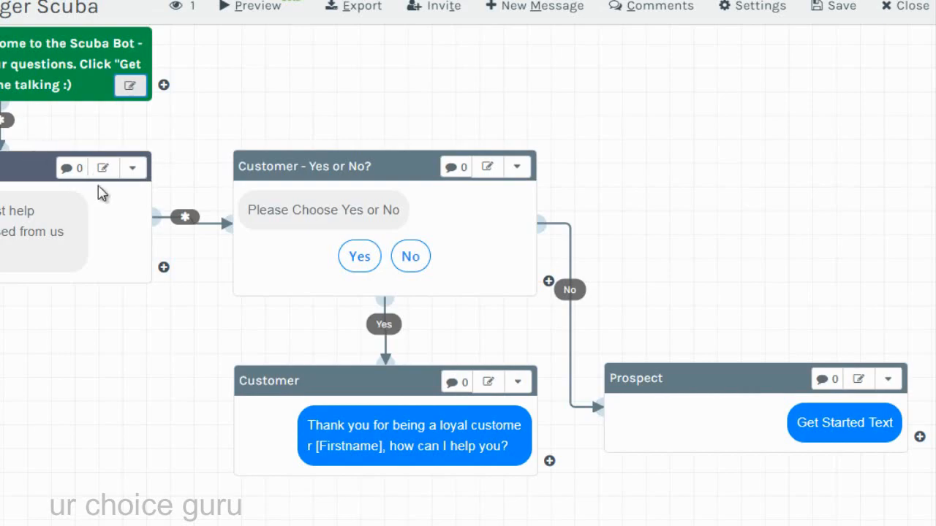
click(104, 169)
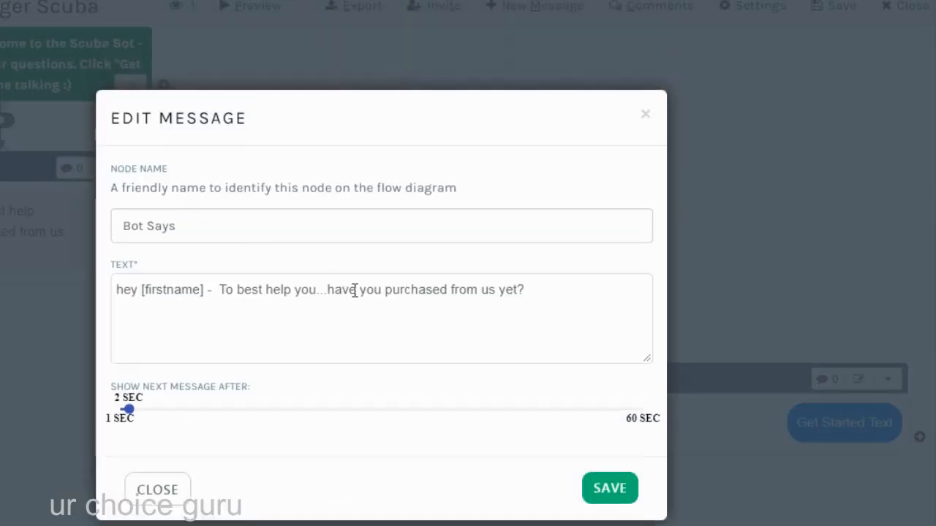
drag(570, 293, 82, 266)
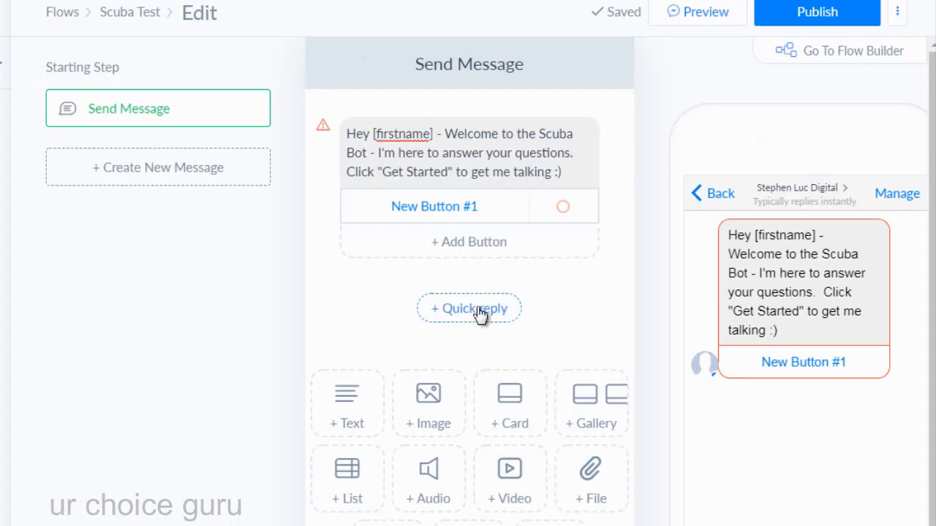
Step: Add a quick reply in ManyChat below the welcome message and set it to send a new message
click(473, 313)
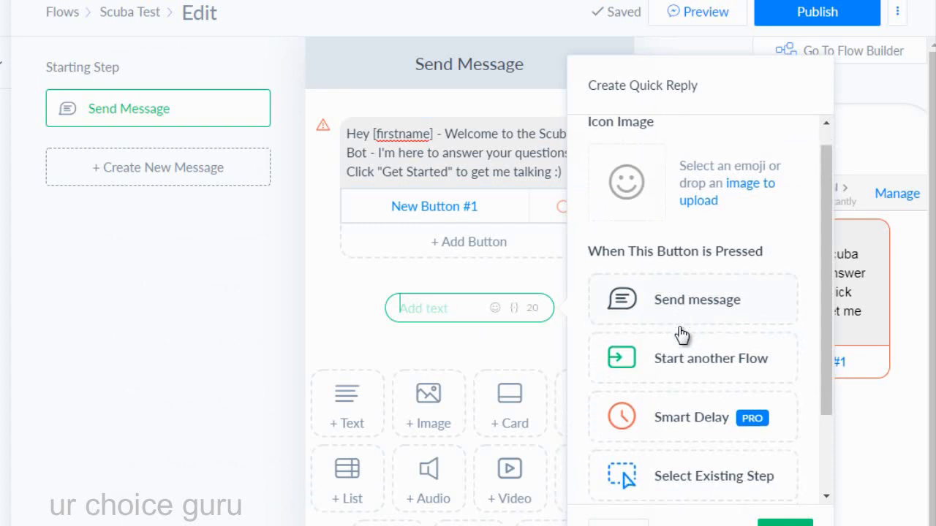
scroll(679, 332, down, 2)
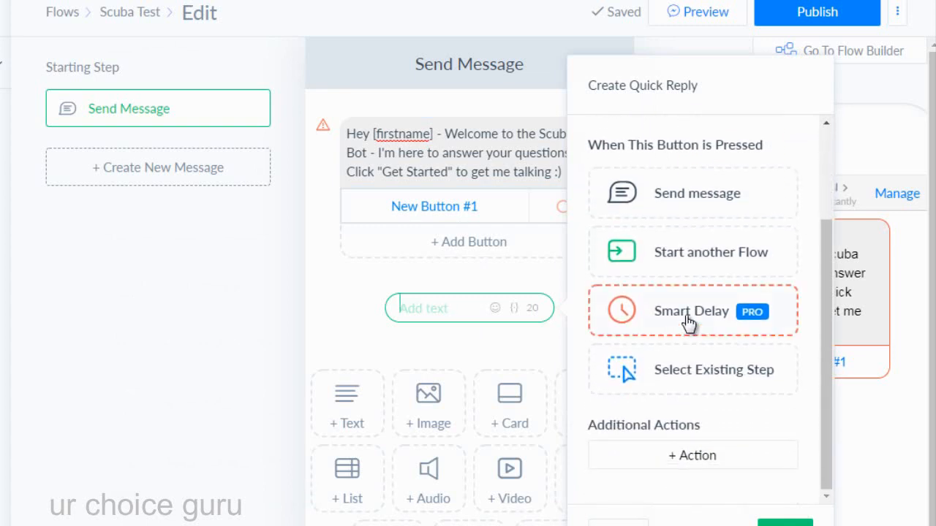
click(699, 199)
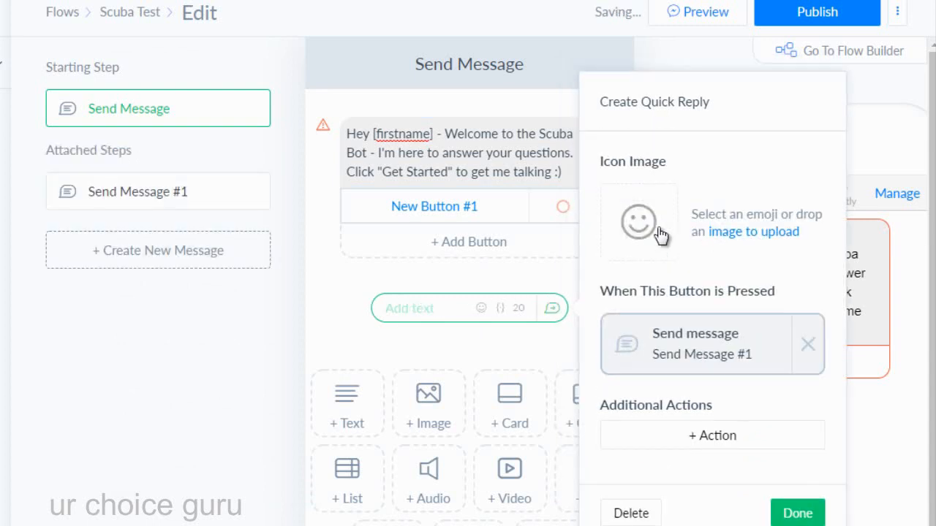
click(796, 516)
Step: Paste the copied question into the quick reply and shorten it to "have you purchased from us yet?"
click(542, 319)
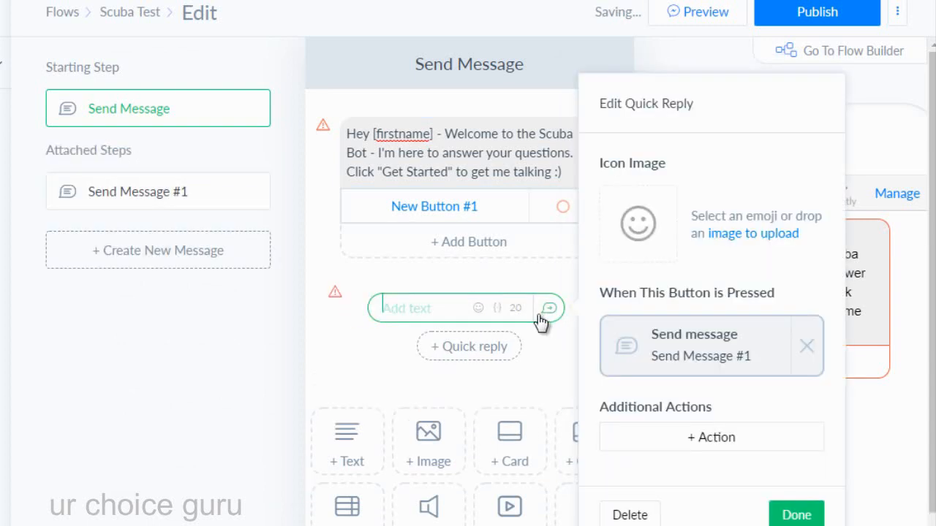
key(ctrl+v)
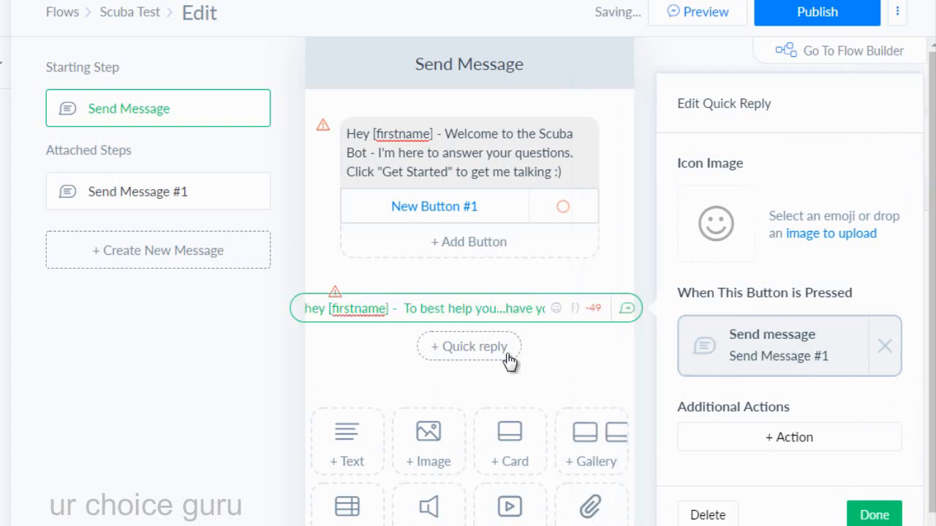
click(396, 376)
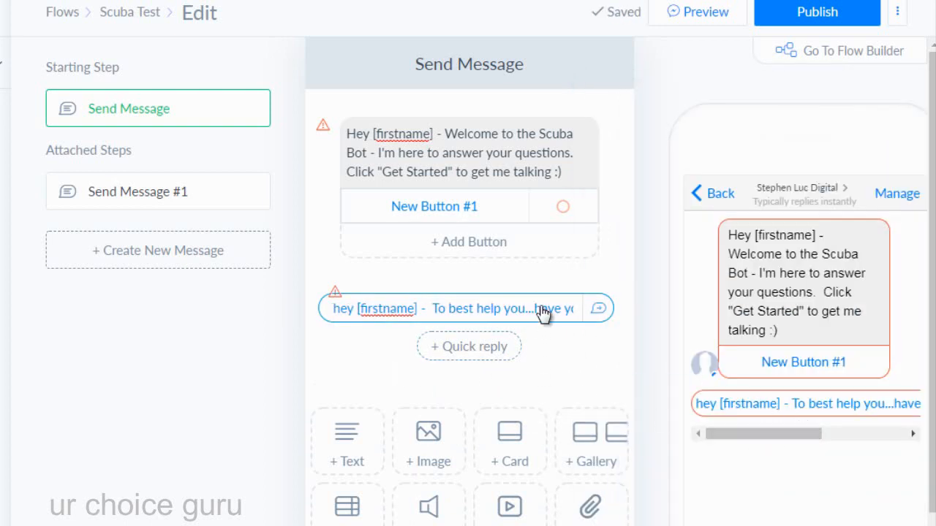
click(563, 314)
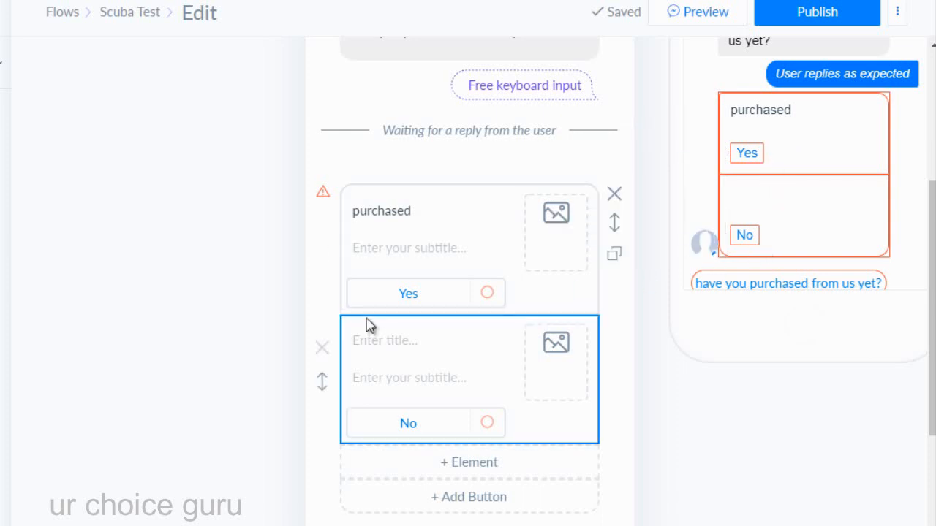
Step: Review the list block's Yes and No buttons, the quick reply and the content blocks available for the message
scroll(380, 314, down, 1)
scroll(394, 304, down, 1)
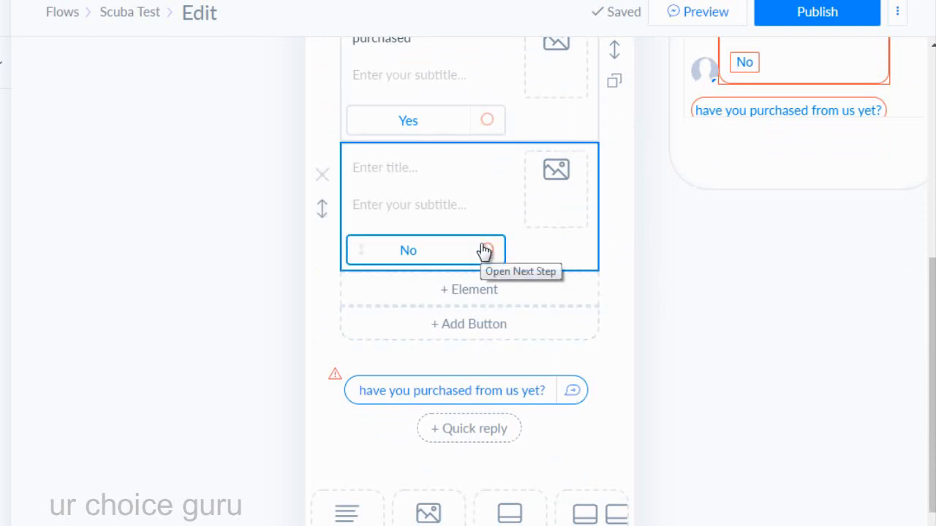
scroll(461, 342, down, 1)
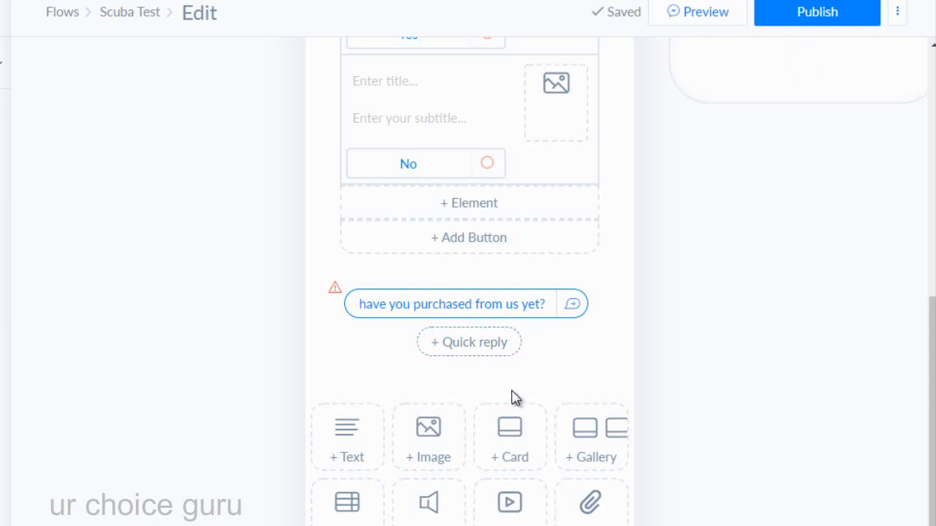
scroll(443, 394, down, 1)
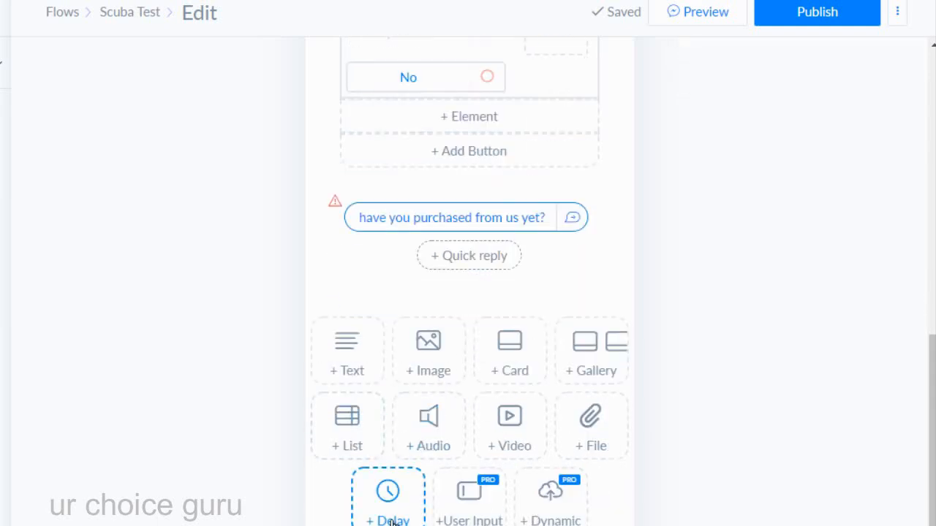
Step: Review the starting message's welcome text, purchase question, list block and quick reply
scroll(392, 521, up, 1)
scroll(460, 404, up, 5)
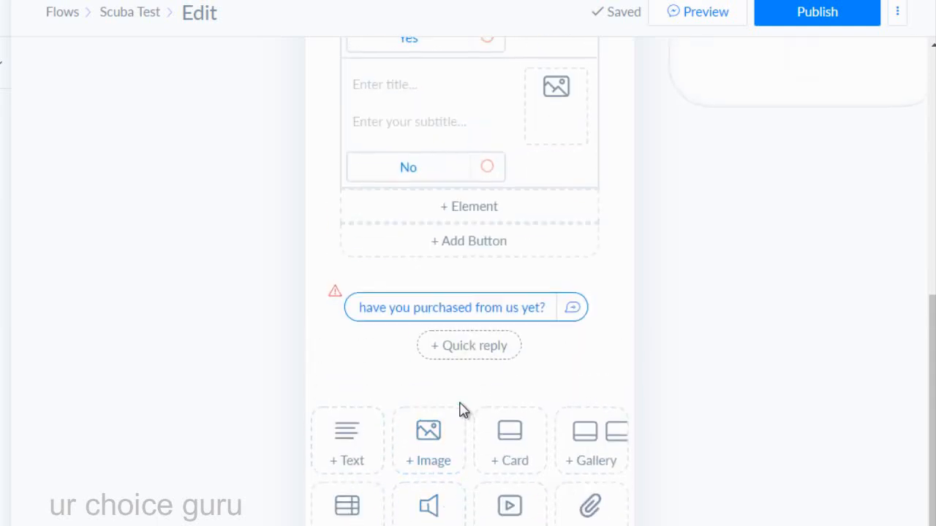
scroll(462, 409, up, 2)
click(449, 174)
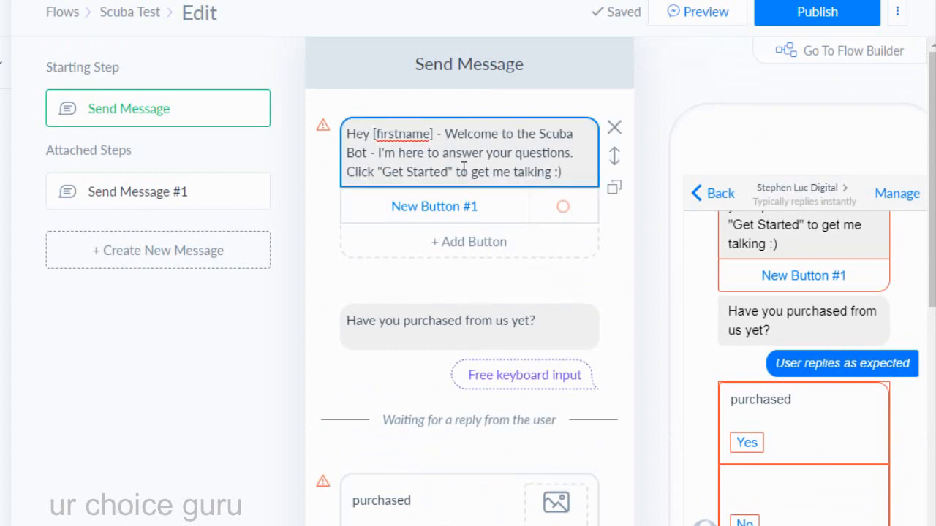
click(404, 321)
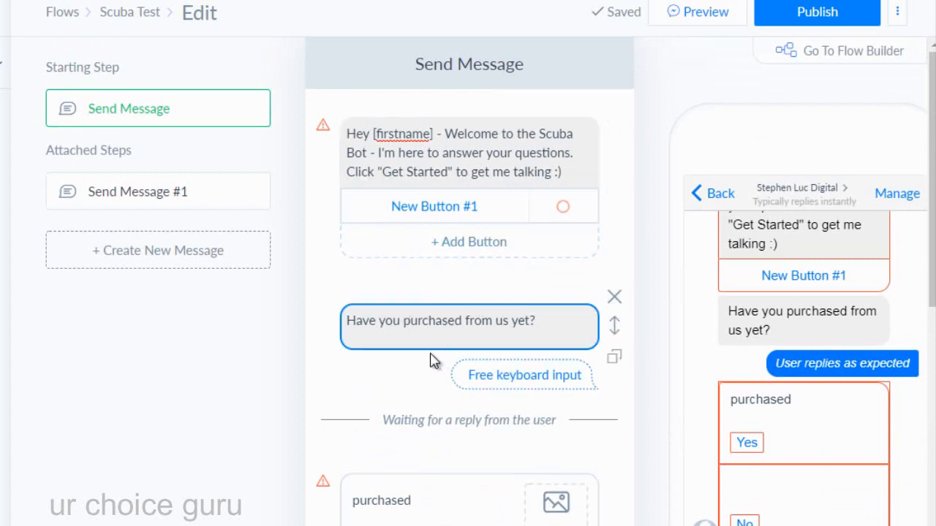
scroll(434, 359, down, 2)
click(423, 359)
scroll(423, 359, down, 5)
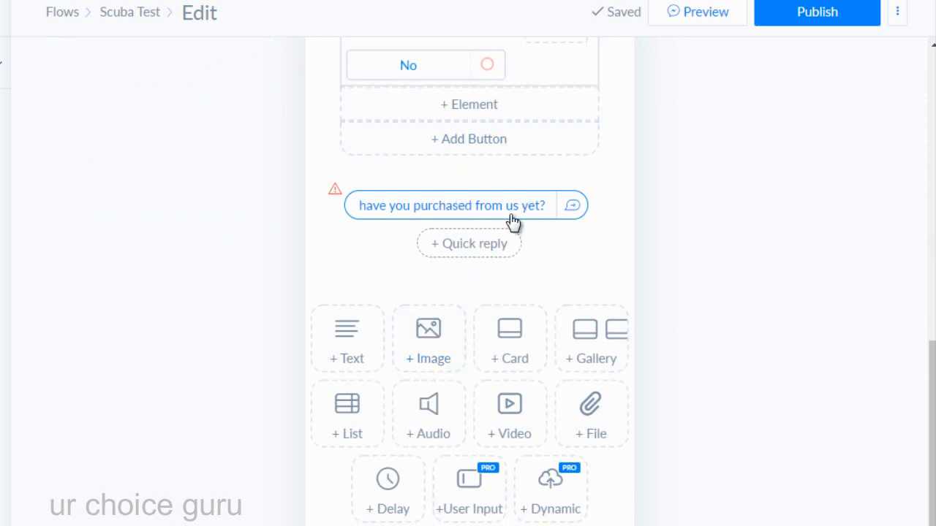
scroll(512, 221, up, 5)
scroll(511, 222, down, 1)
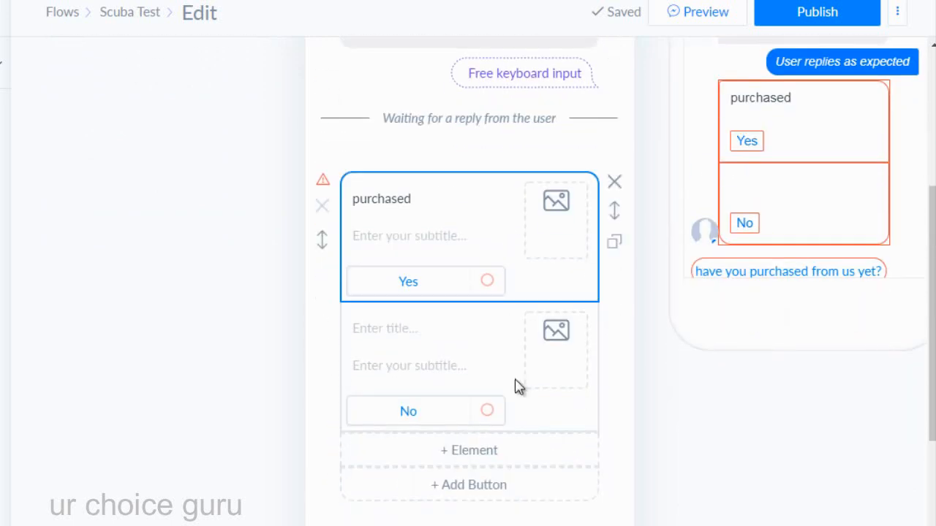
Step: Try to move the list block further down in the starting message
drag(517, 474, 618, 216)
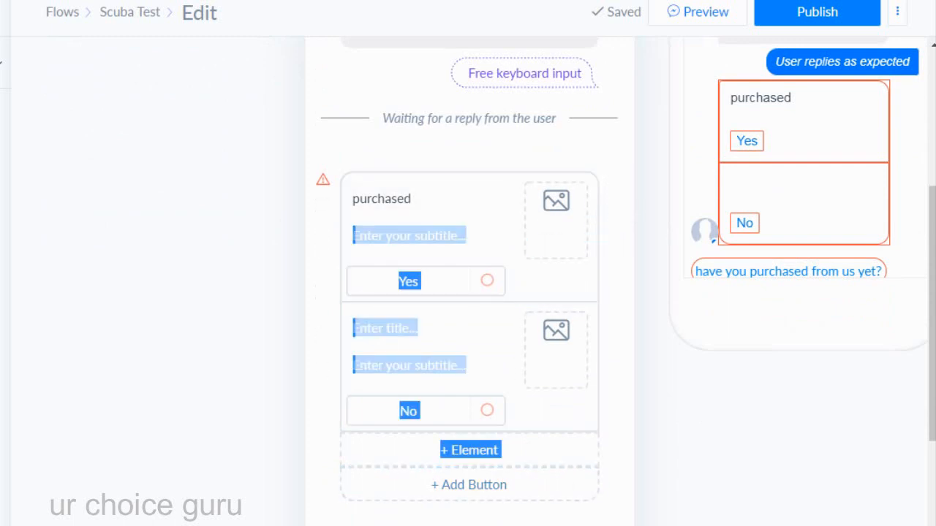
click(595, 293)
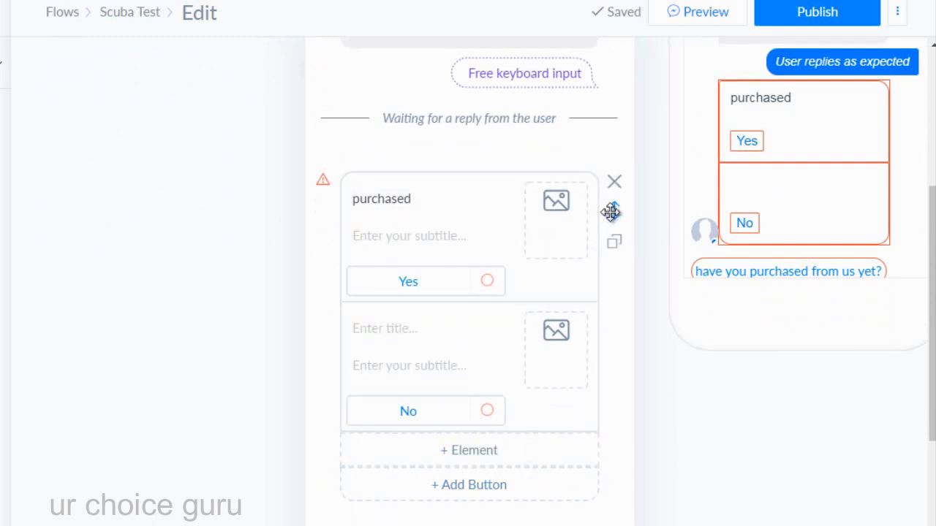
drag(612, 211, 662, 524)
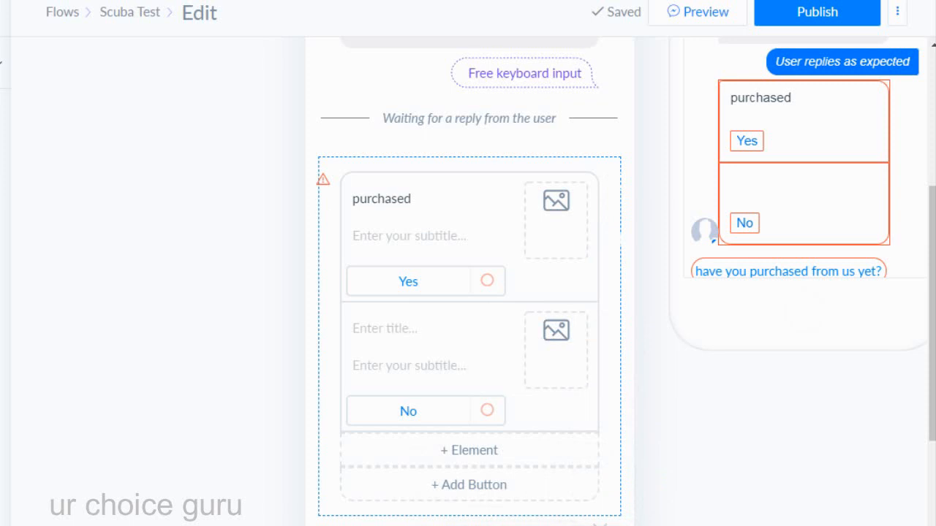
drag(599, 525, 600, 525)
scroll(599, 512, down, 1)
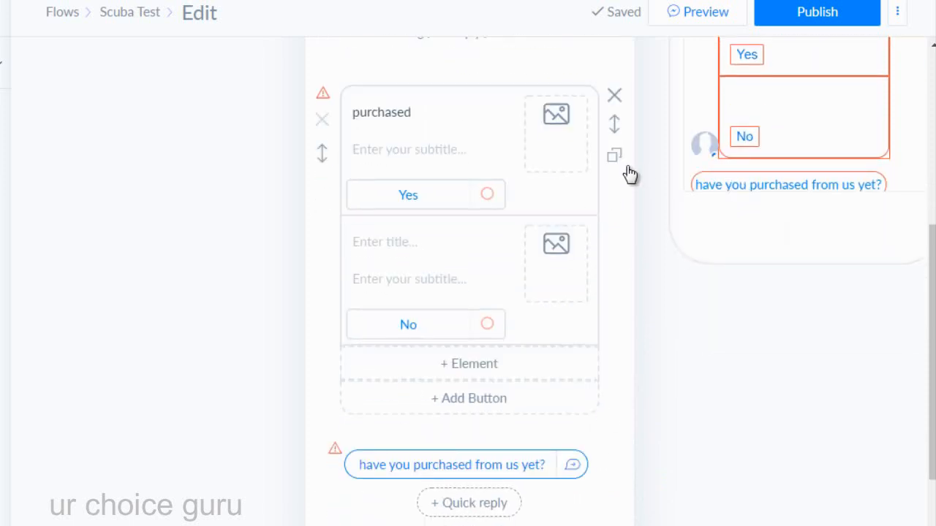
Step: Set the title of the list block's first element to "Have you purchased form us yet?"
right_click(580, 136)
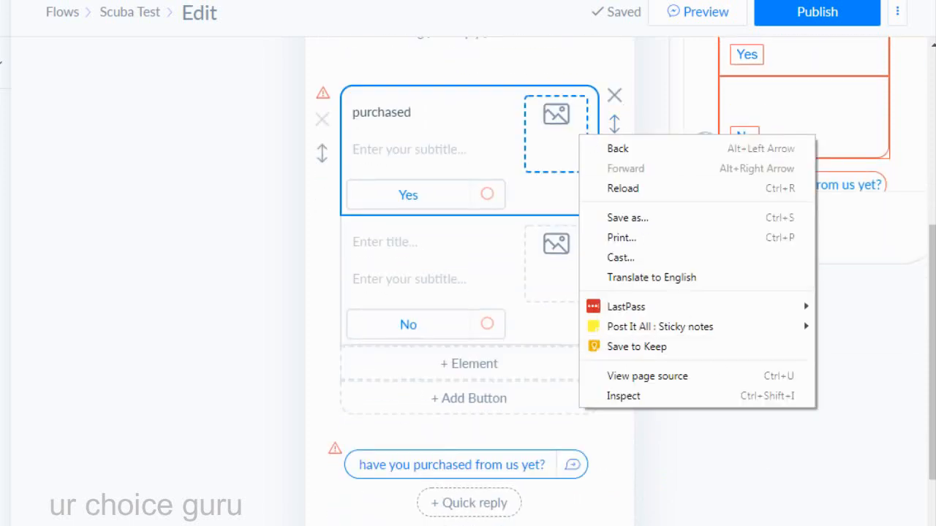
click(519, 343)
click(486, 363)
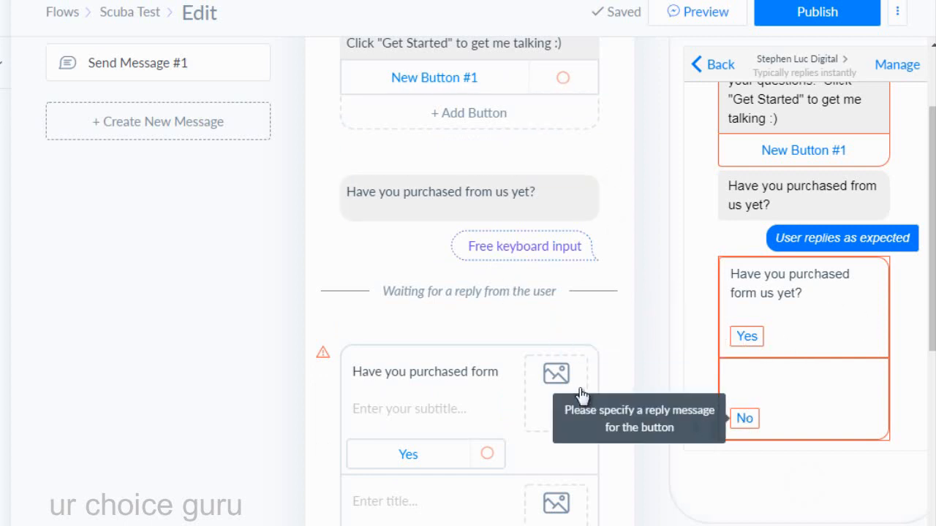
Step: Set the list block's Yes button to start another flow
scroll(483, 394, down, 5)
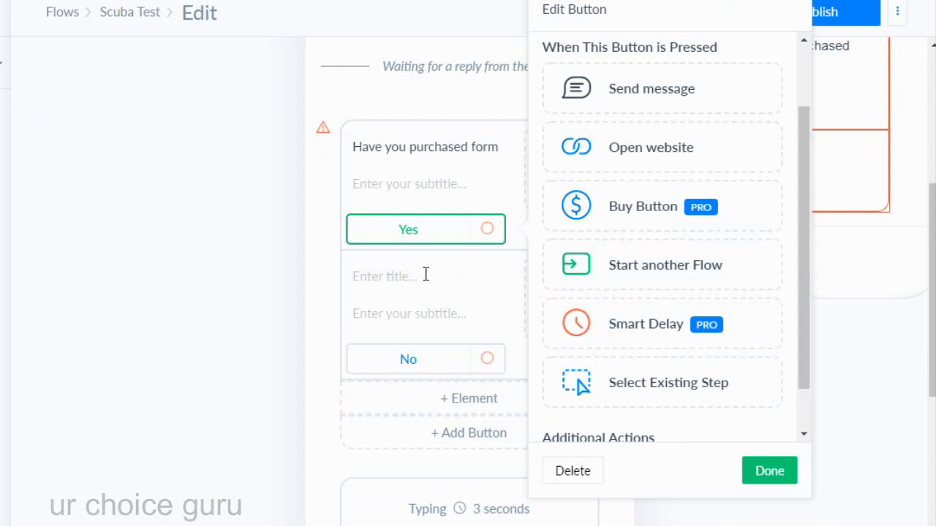
click(251, 288)
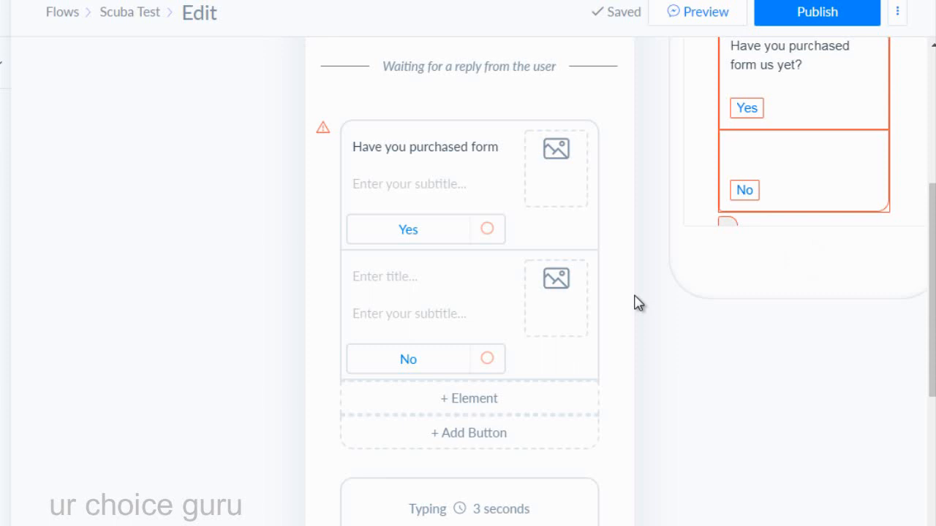
scroll(635, 303, down, 1)
scroll(633, 303, up, 1)
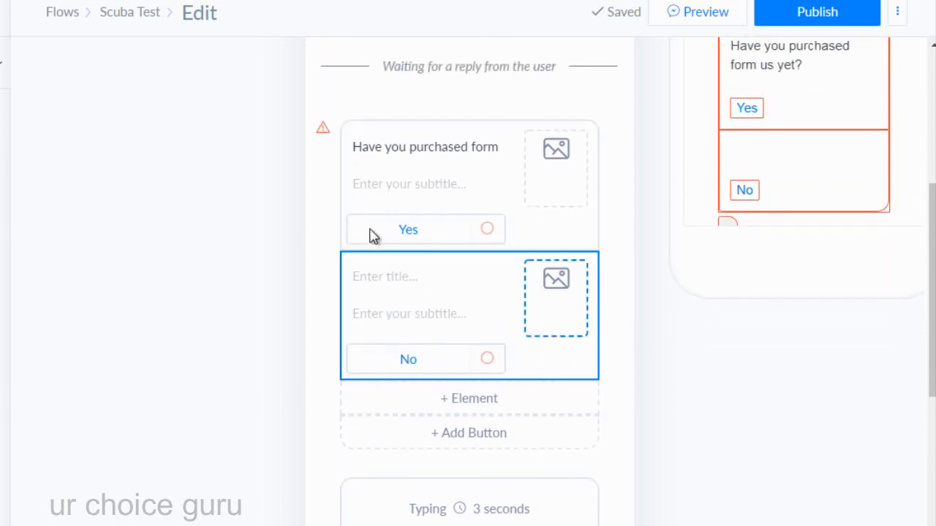
click(434, 234)
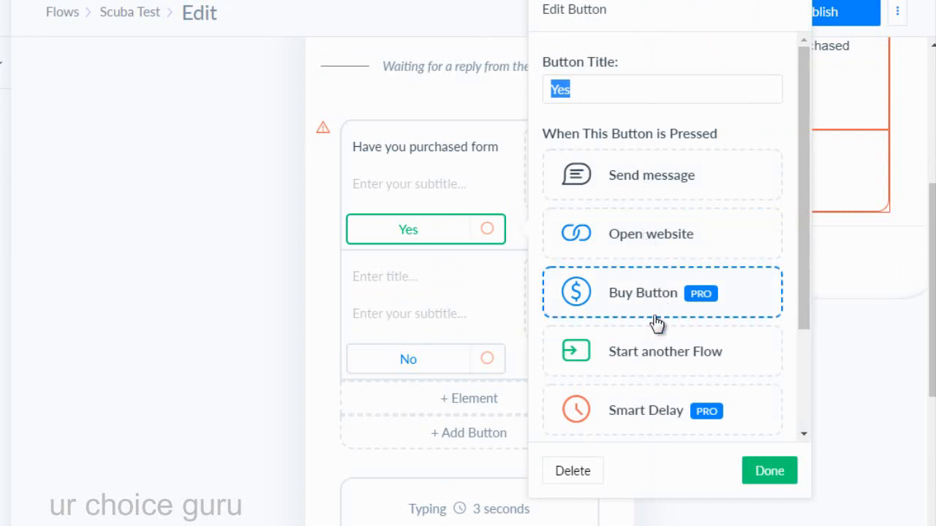
scroll(660, 322, down, 1)
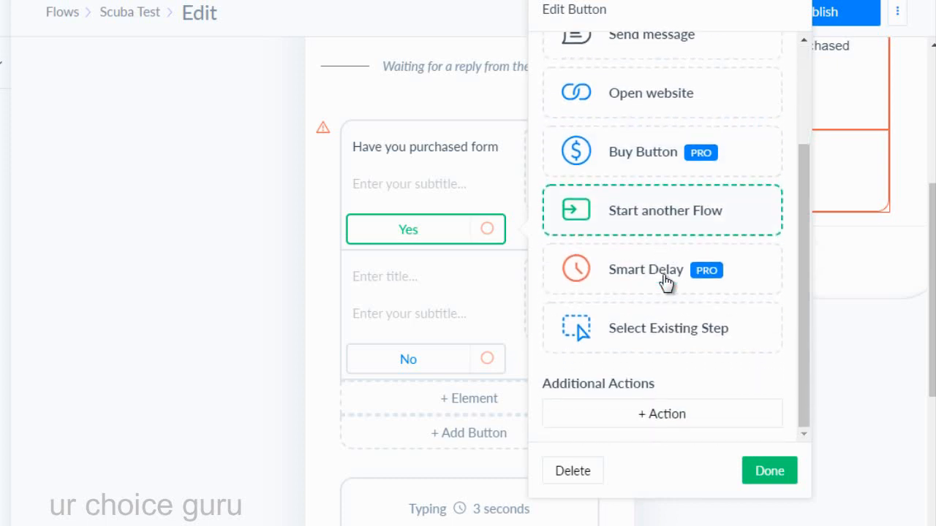
click(669, 223)
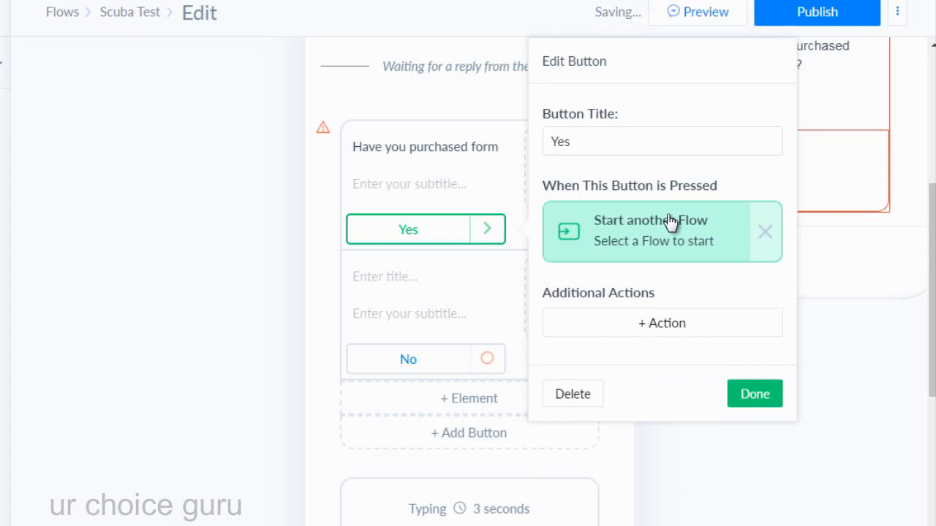
Step: Examine the additional actions available for the Yes button, from tags to bot subscriptions, and close the button's settings
click(687, 329)
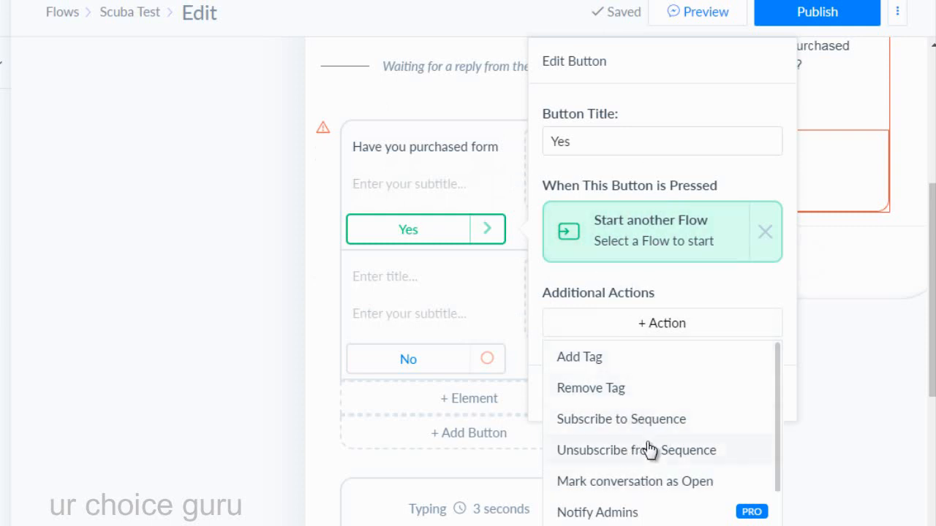
scroll(649, 453, down, 2)
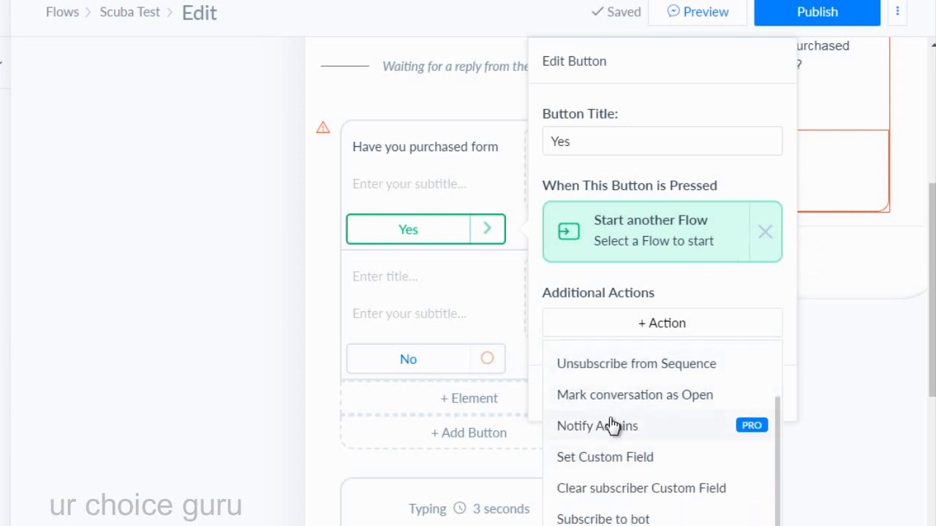
scroll(612, 435, down, 1)
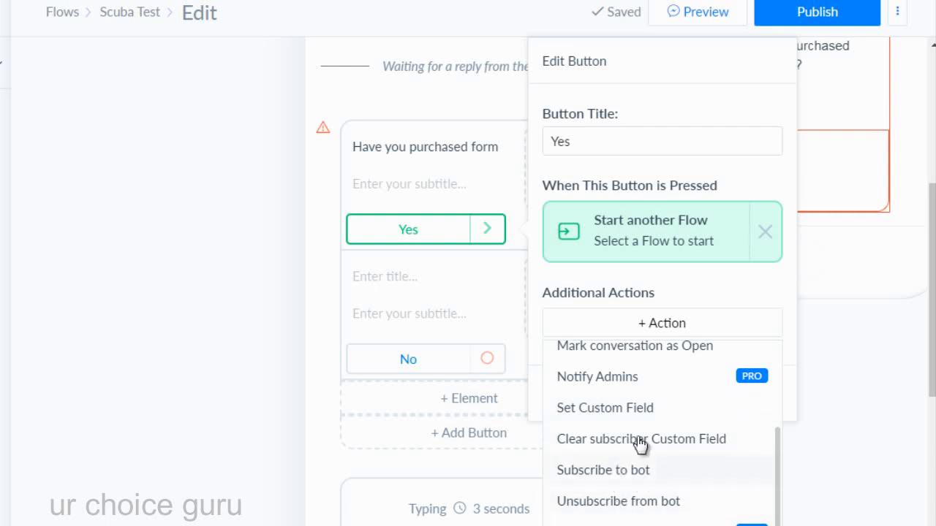
scroll(609, 415, up, 3)
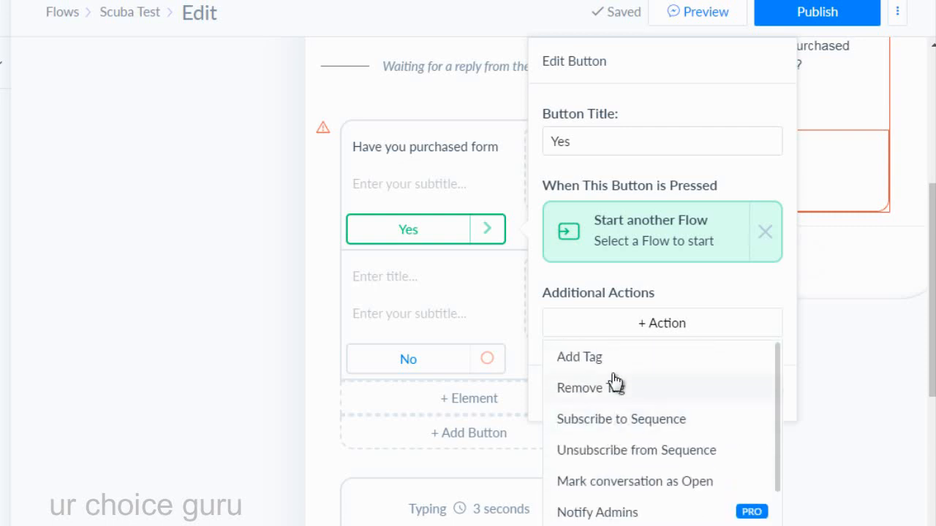
click(707, 284)
click(764, 396)
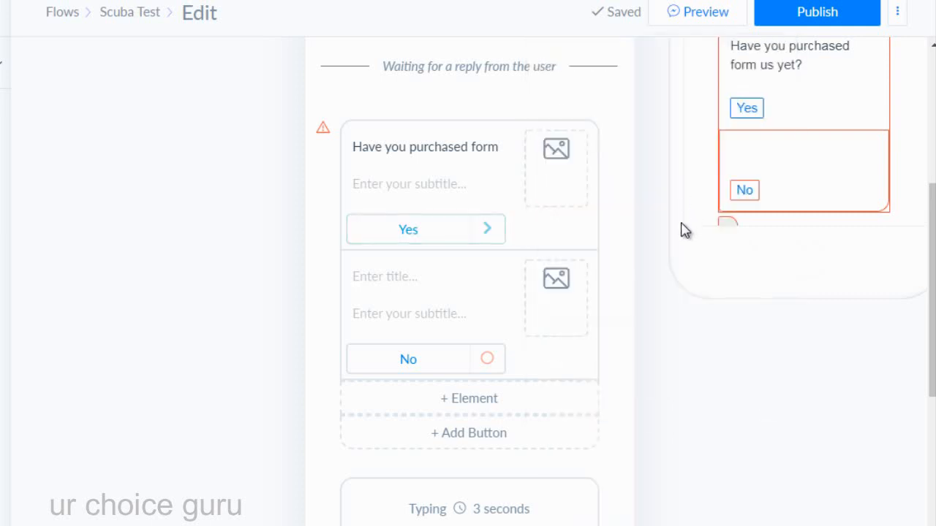
Step: Open the Yes button's Start another Flow step and choose sending a message as its next step
click(490, 241)
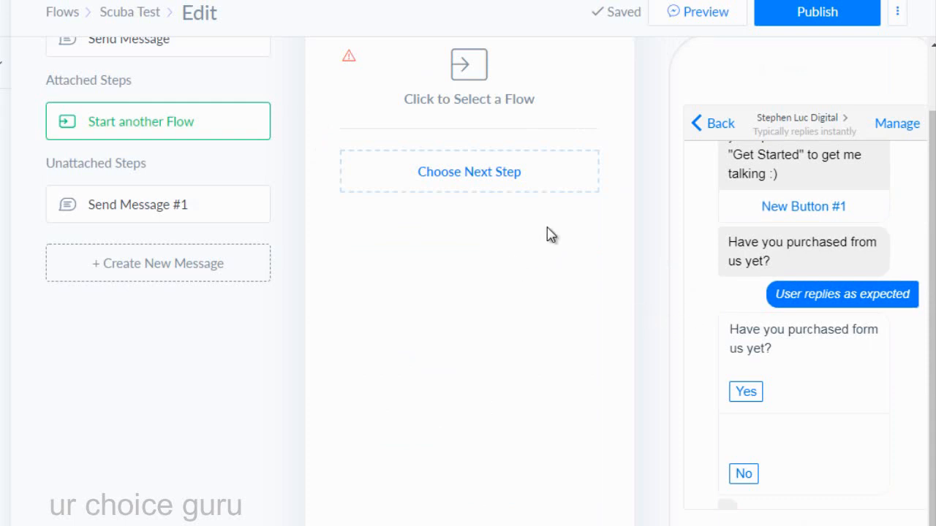
scroll(549, 234, up, 1)
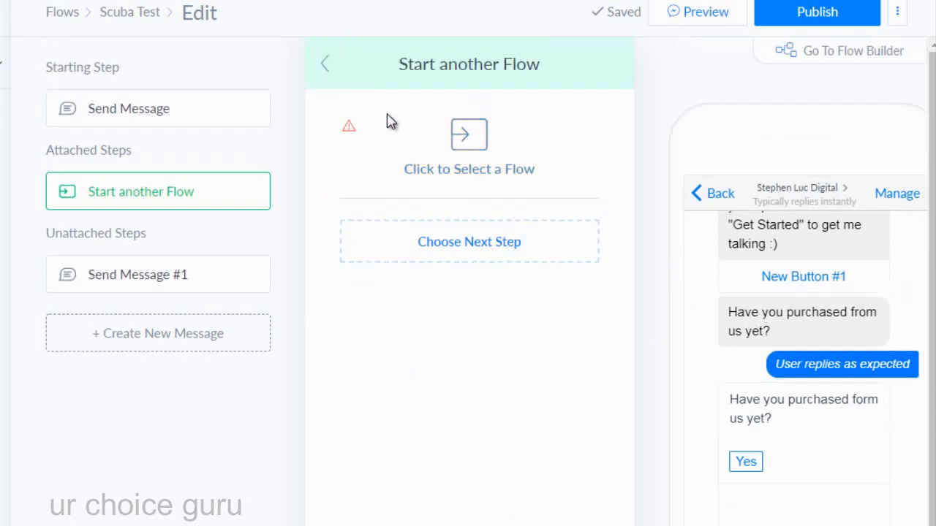
click(465, 245)
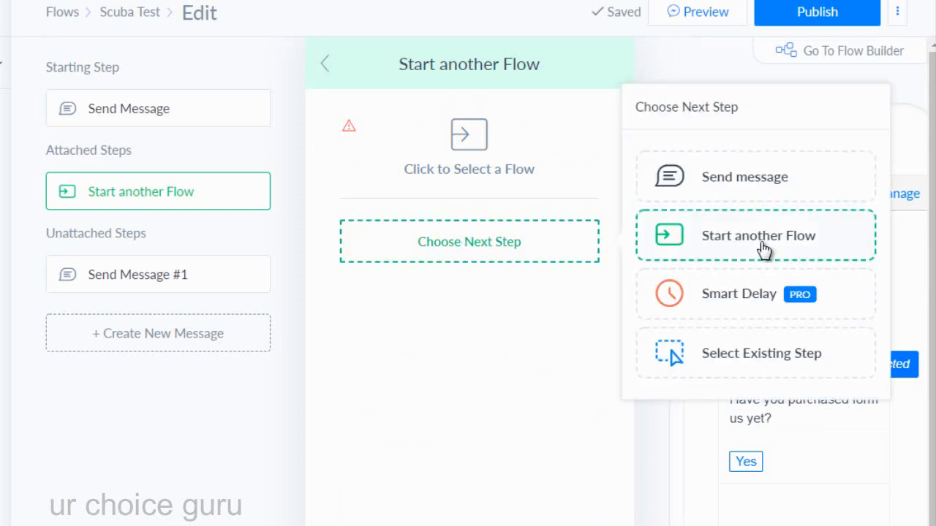
click(771, 203)
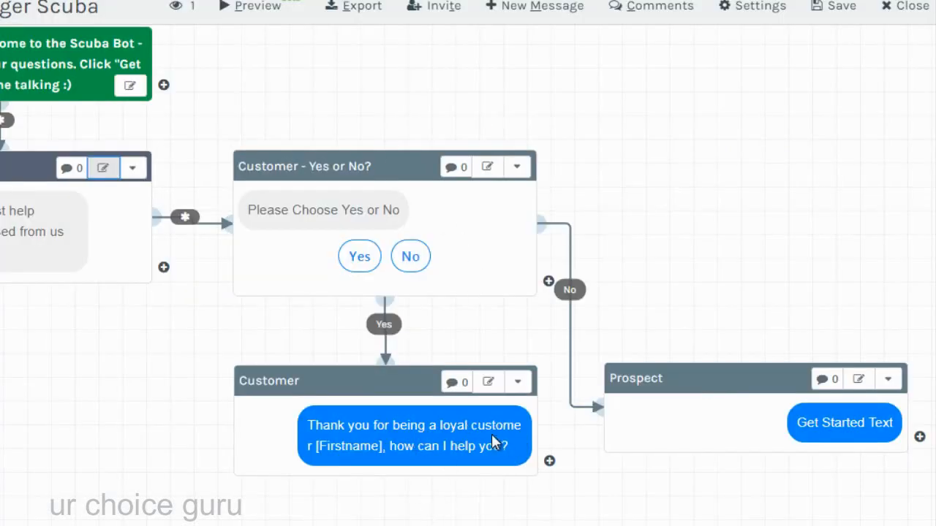
Step: In Botmock, copy the Customer message text, "Thank you for being a loyal customer [Firstname], how can I help you?"
click(490, 383)
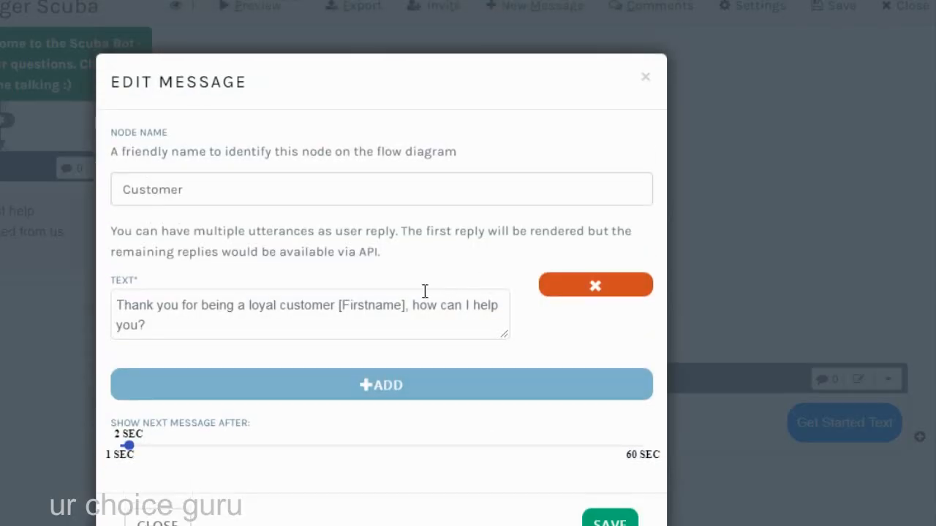
click(464, 297)
key(ctrl+a)
key(ctrl+c)
click(723, 245)
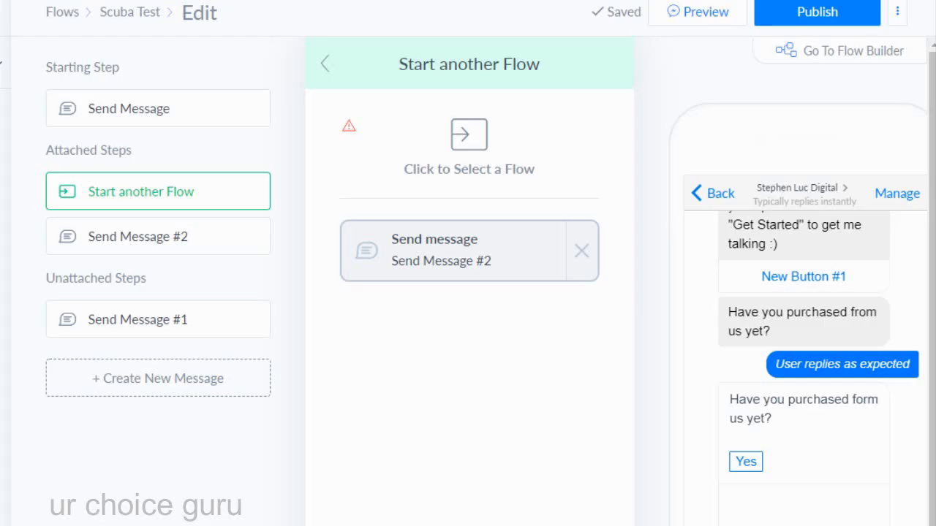
Step: Back in ManyChat, paste the copied customer thank-you text into the text block of Send Message #2
click(442, 267)
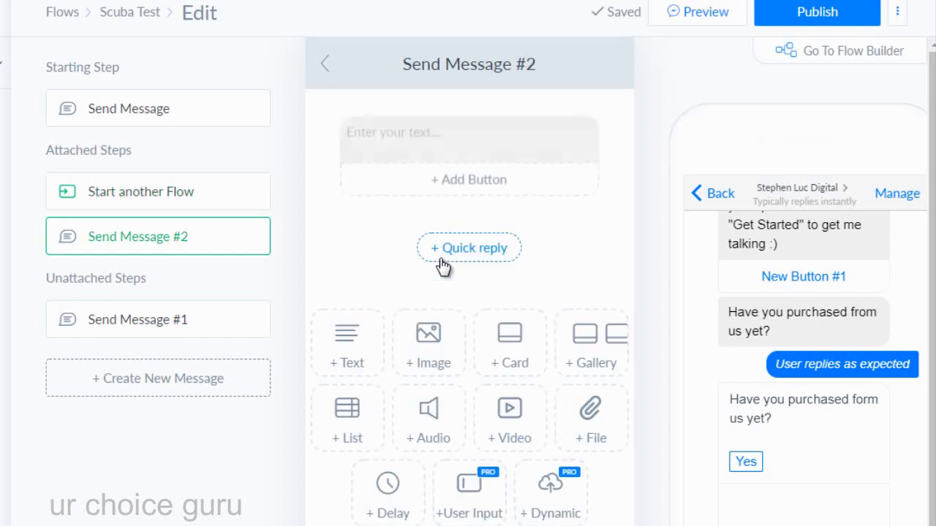
click(461, 143)
key(ctrl+v)
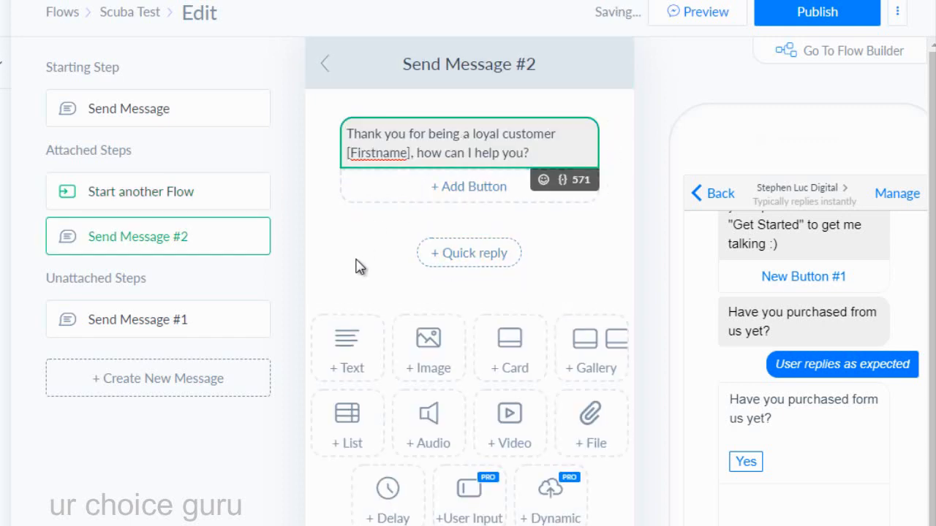
click(359, 266)
Step: Return to the starting message and set the list block's No button to start another flow
click(326, 68)
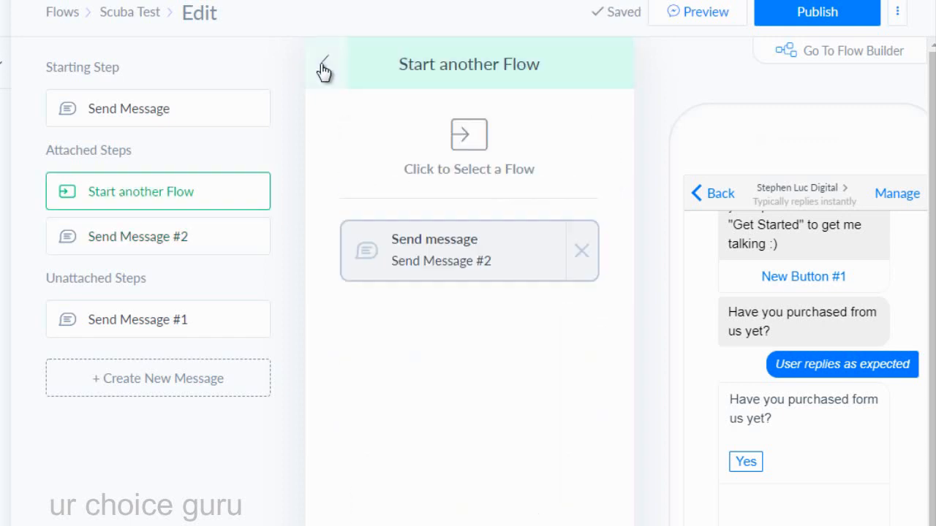
click(322, 70)
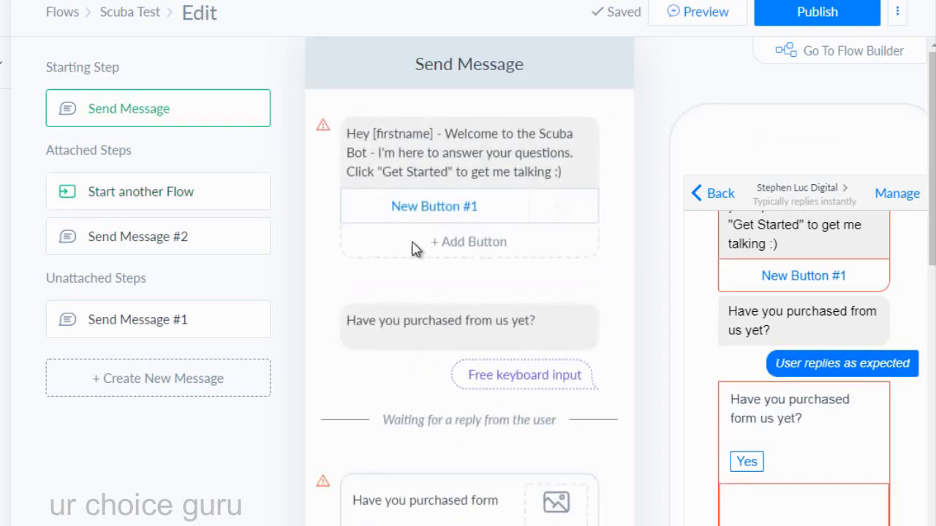
scroll(473, 355, down, 2)
scroll(472, 355, down, 2)
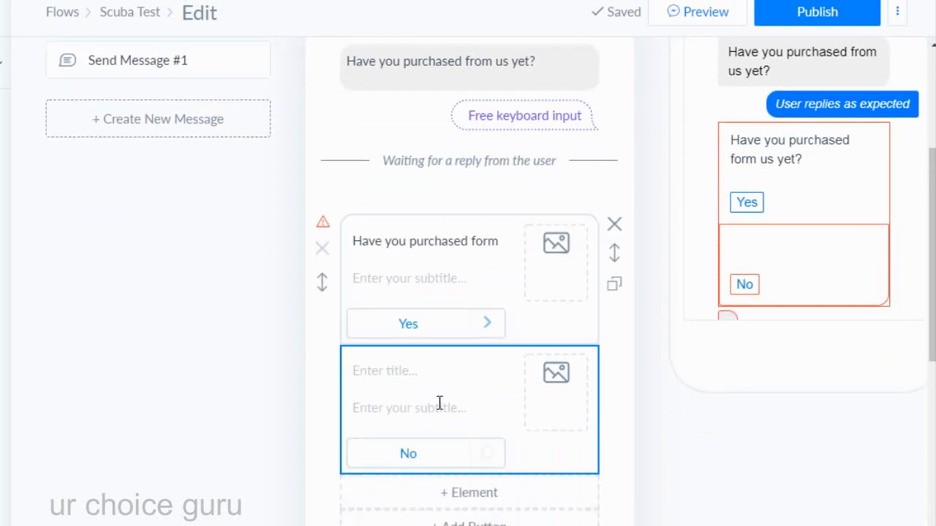
click(420, 455)
scroll(700, 476, down, 1)
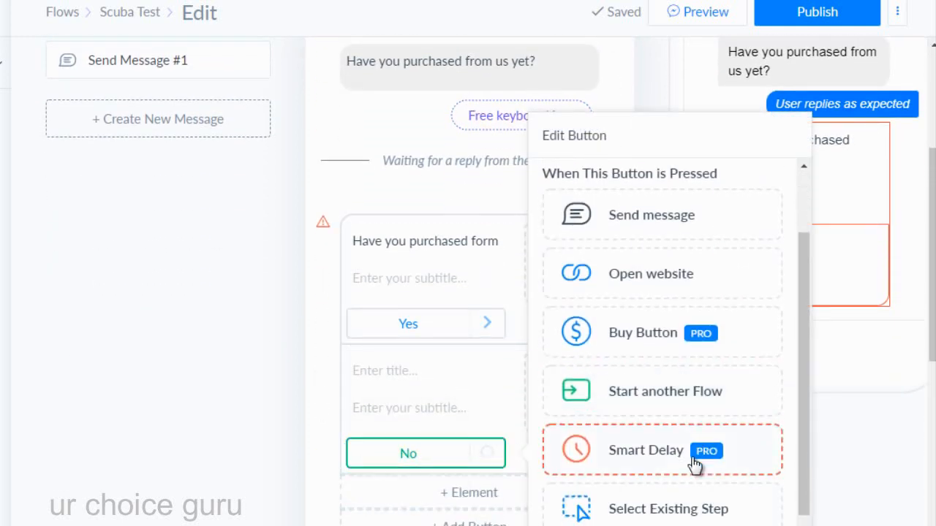
click(688, 414)
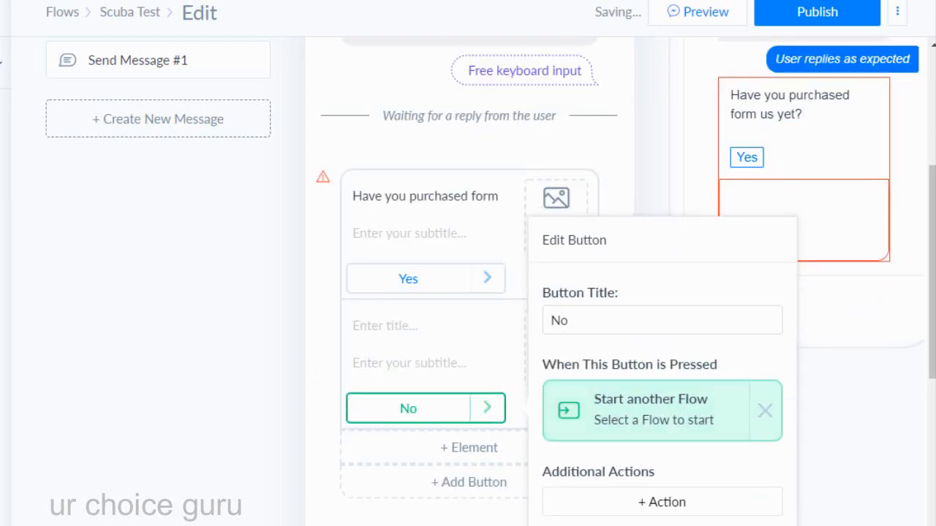
click(489, 264)
Step: Look over the starting message and open the list of help resources
scroll(482, 335, down, 6)
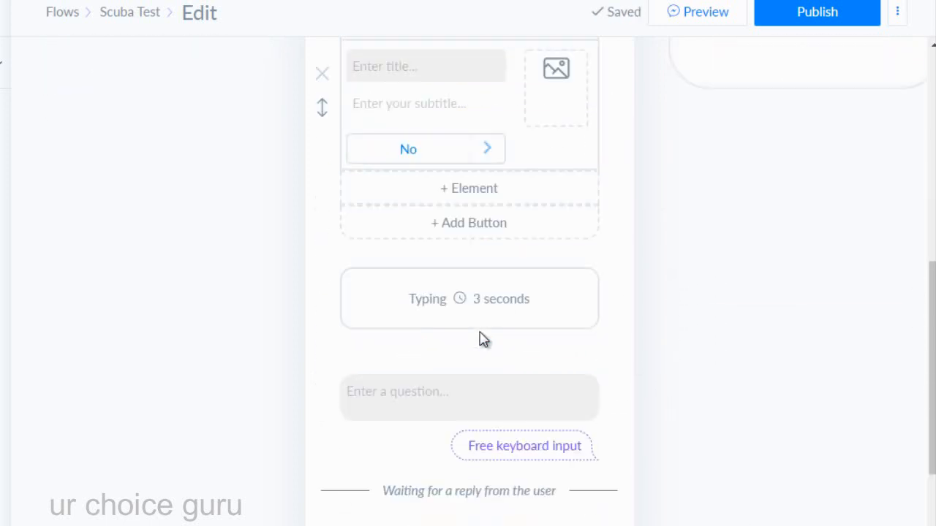
scroll(485, 338, up, 10)
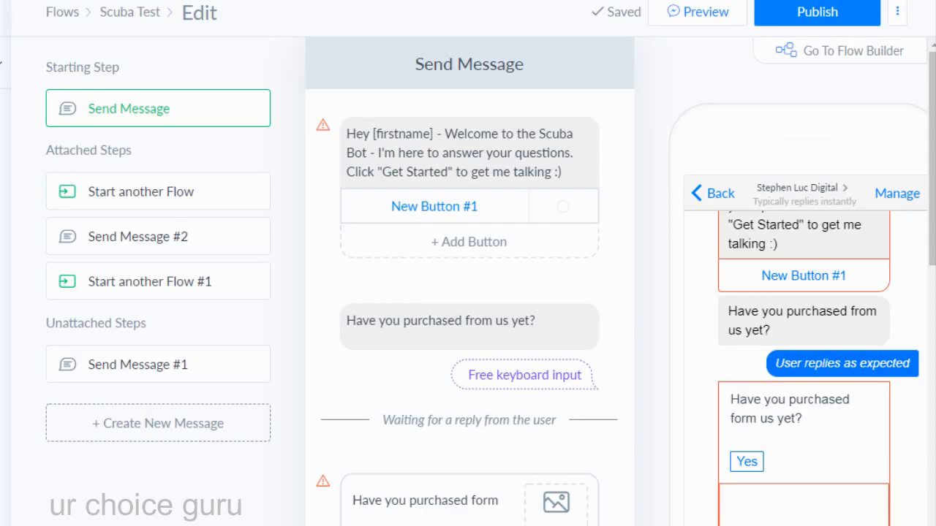
click(55, 524)
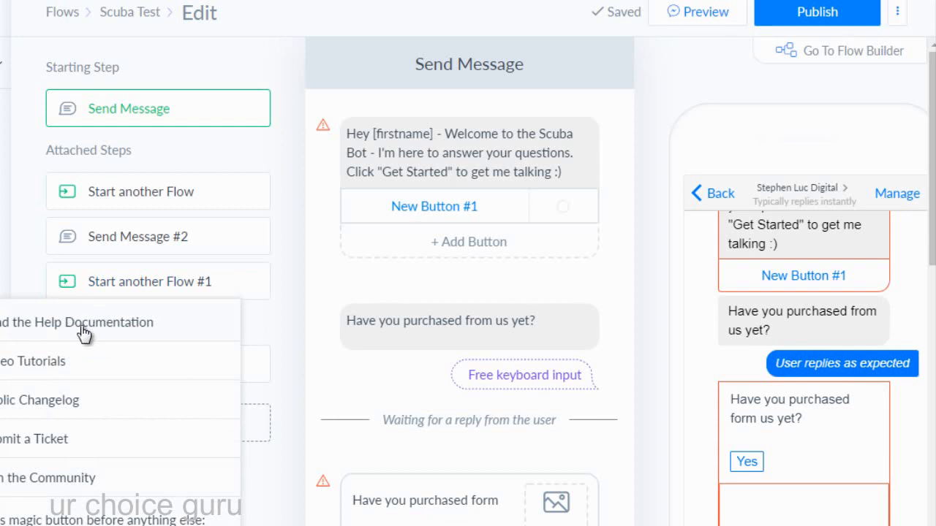